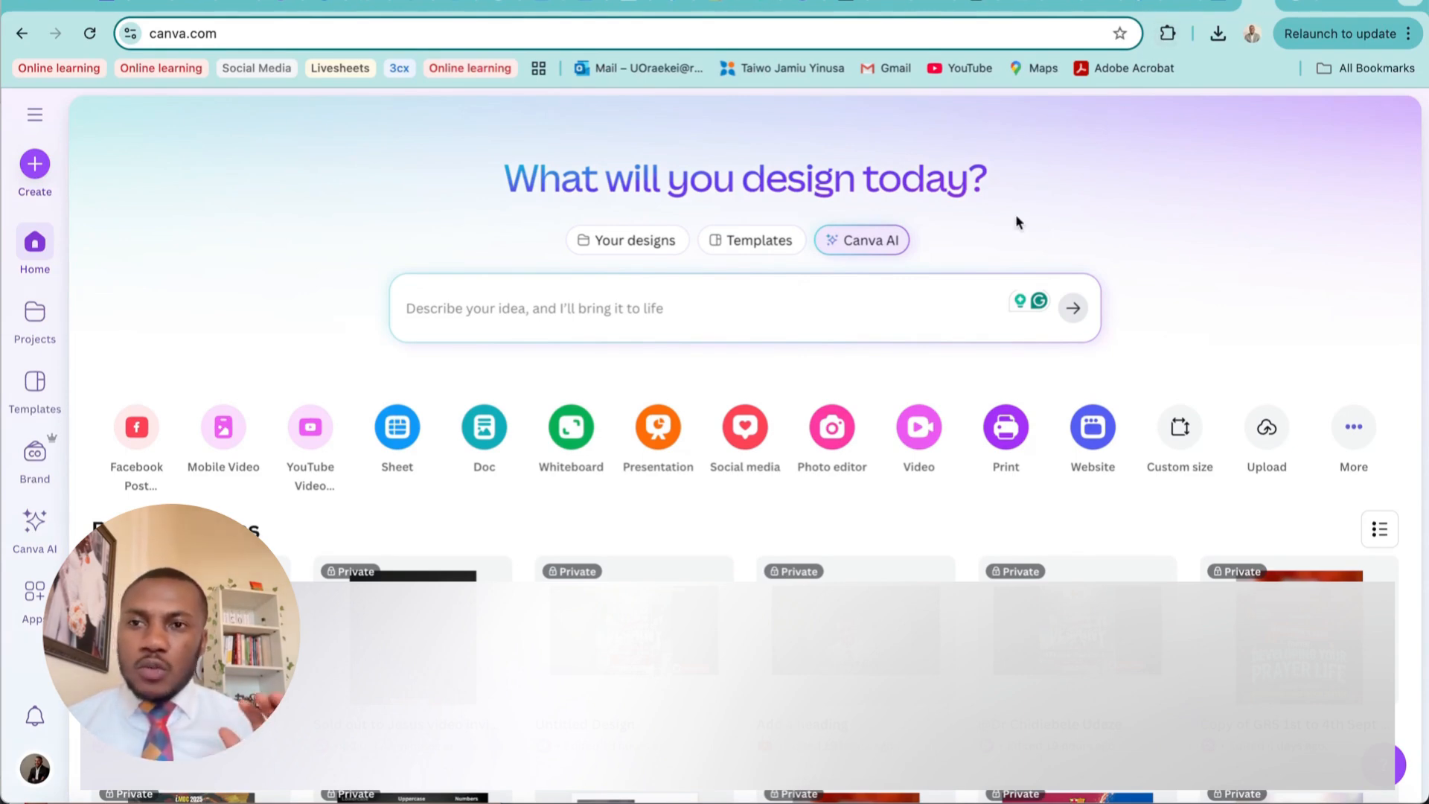
Create a blank YouTube Video (Landscape) design at 1920 × 1080 px
{"action": "left_click", "coordinate": [236, 33]}
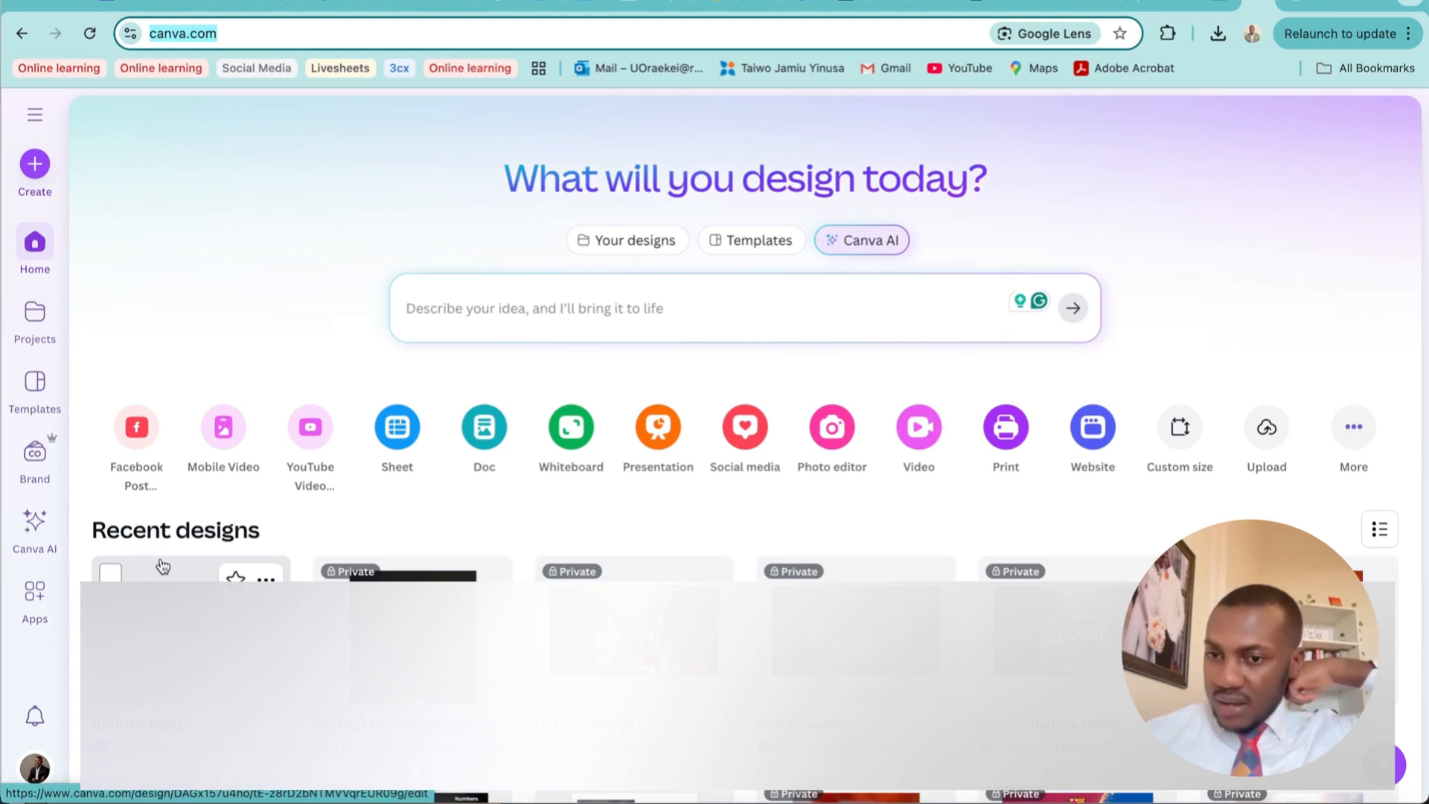
{"action": "left_click", "coordinate": [453, 520]}
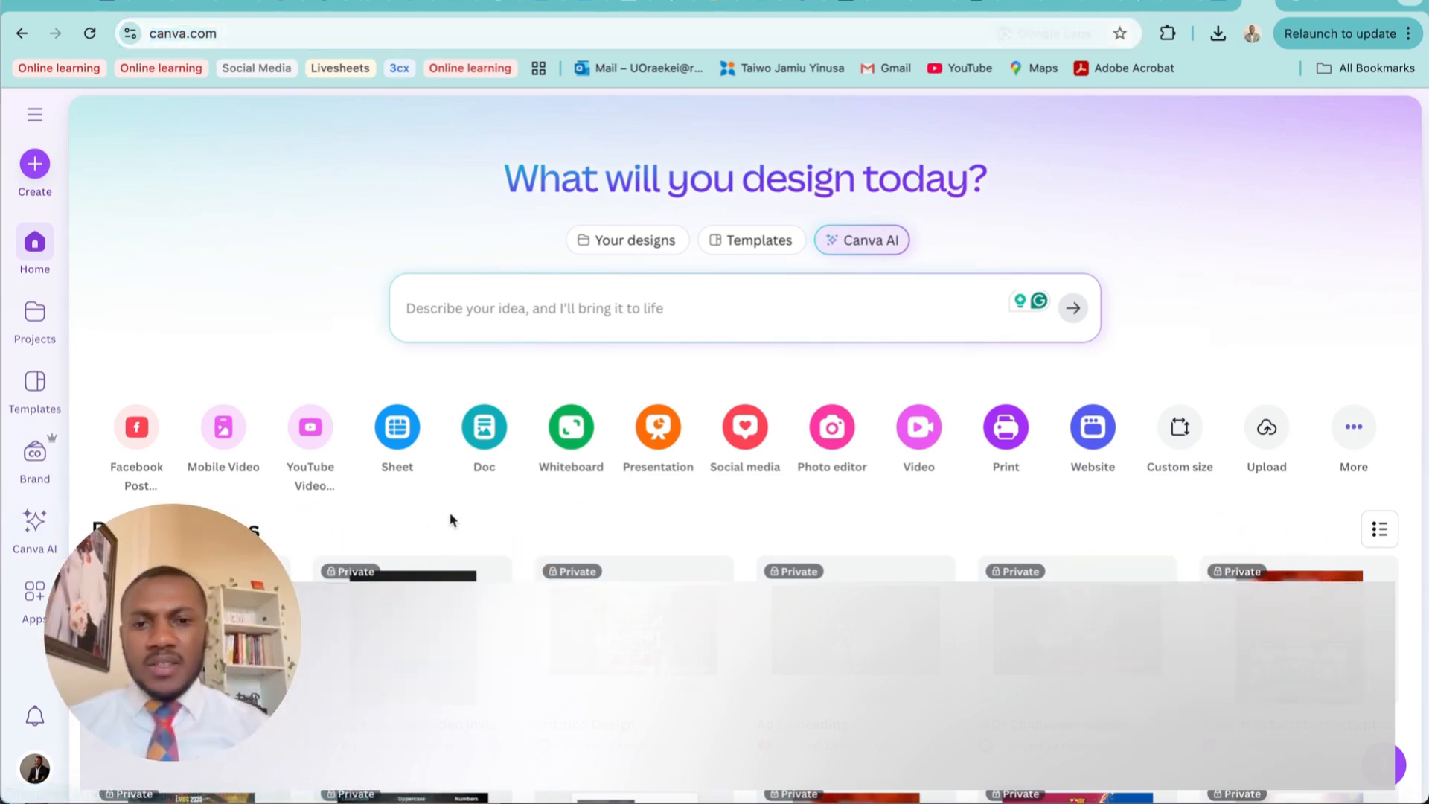
{"action": "left_click", "coordinate": [920, 427]}
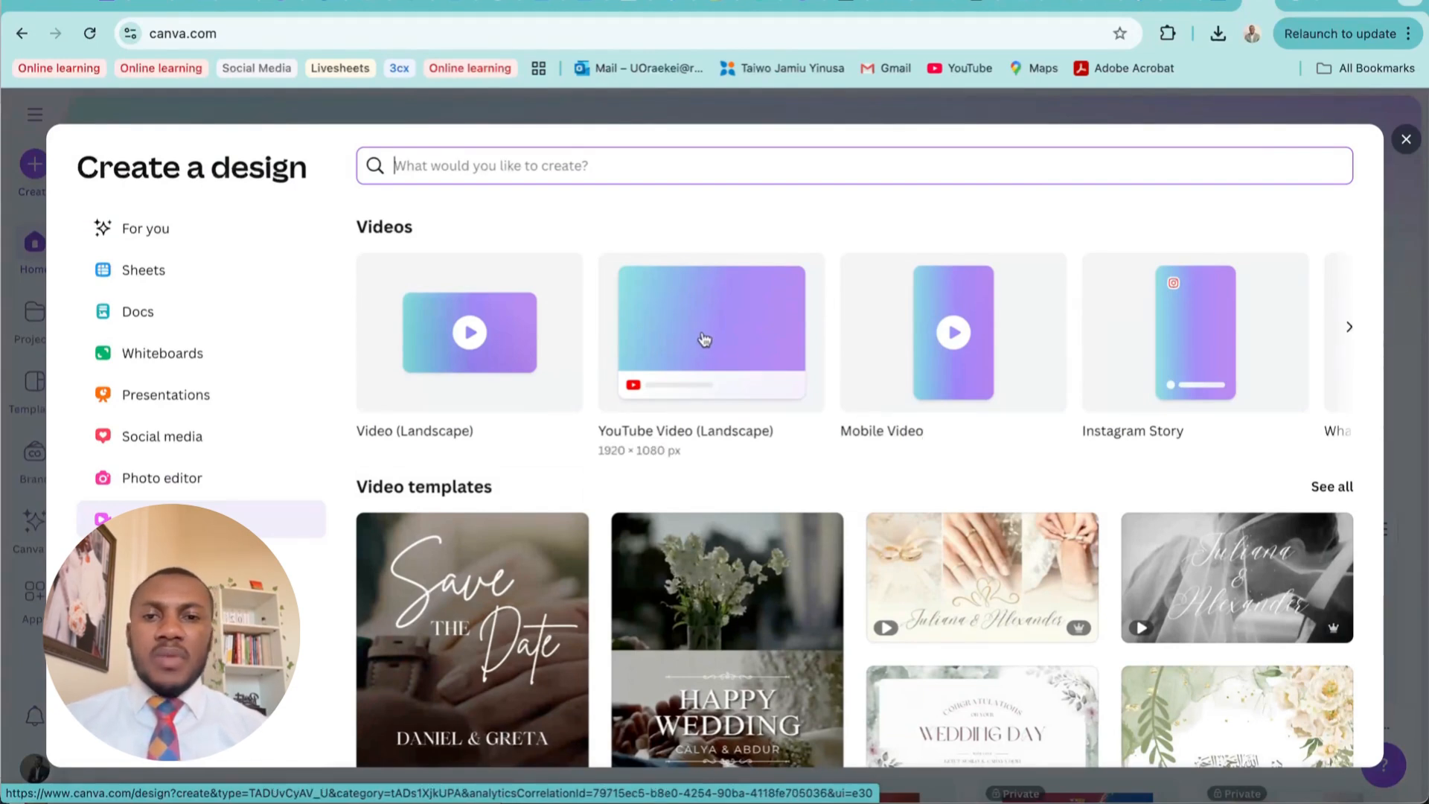
{"action": "left_click", "coordinate": [704, 339]}
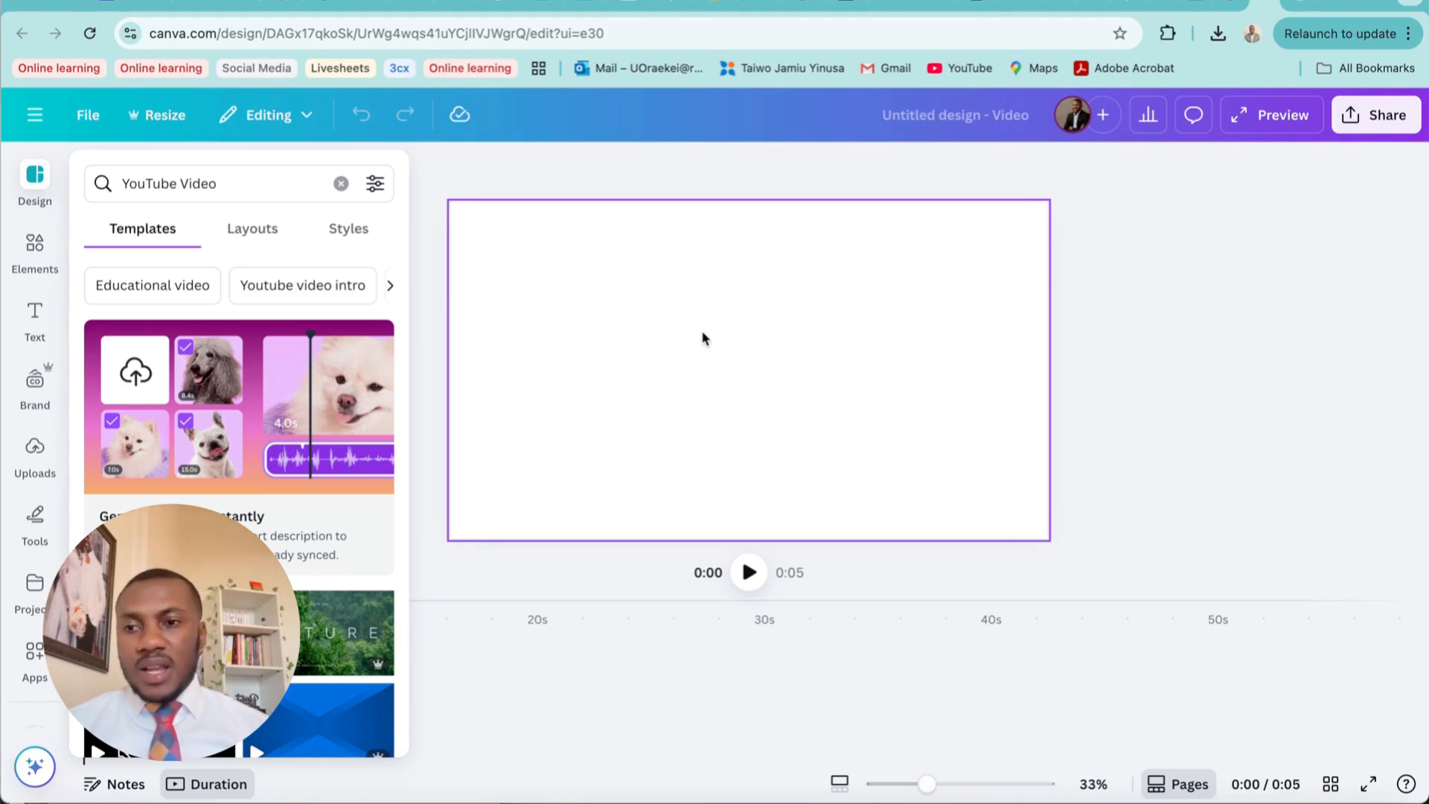
Add the uploaded 1:22:05 video to the blank page and briefly play it
{"action": "left_click", "coordinate": [37, 454]}
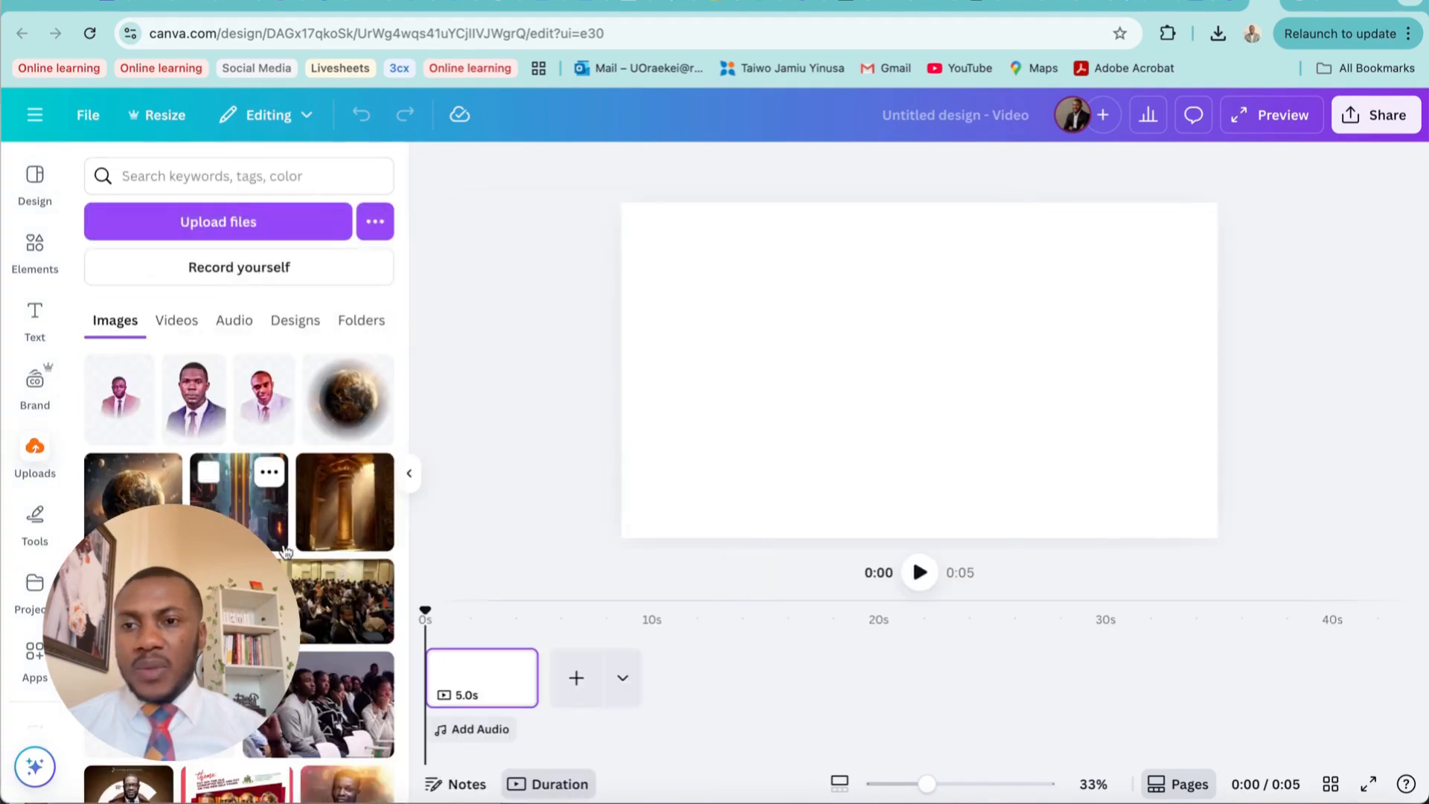
{"action": "left_click", "coordinate": [190, 323]}
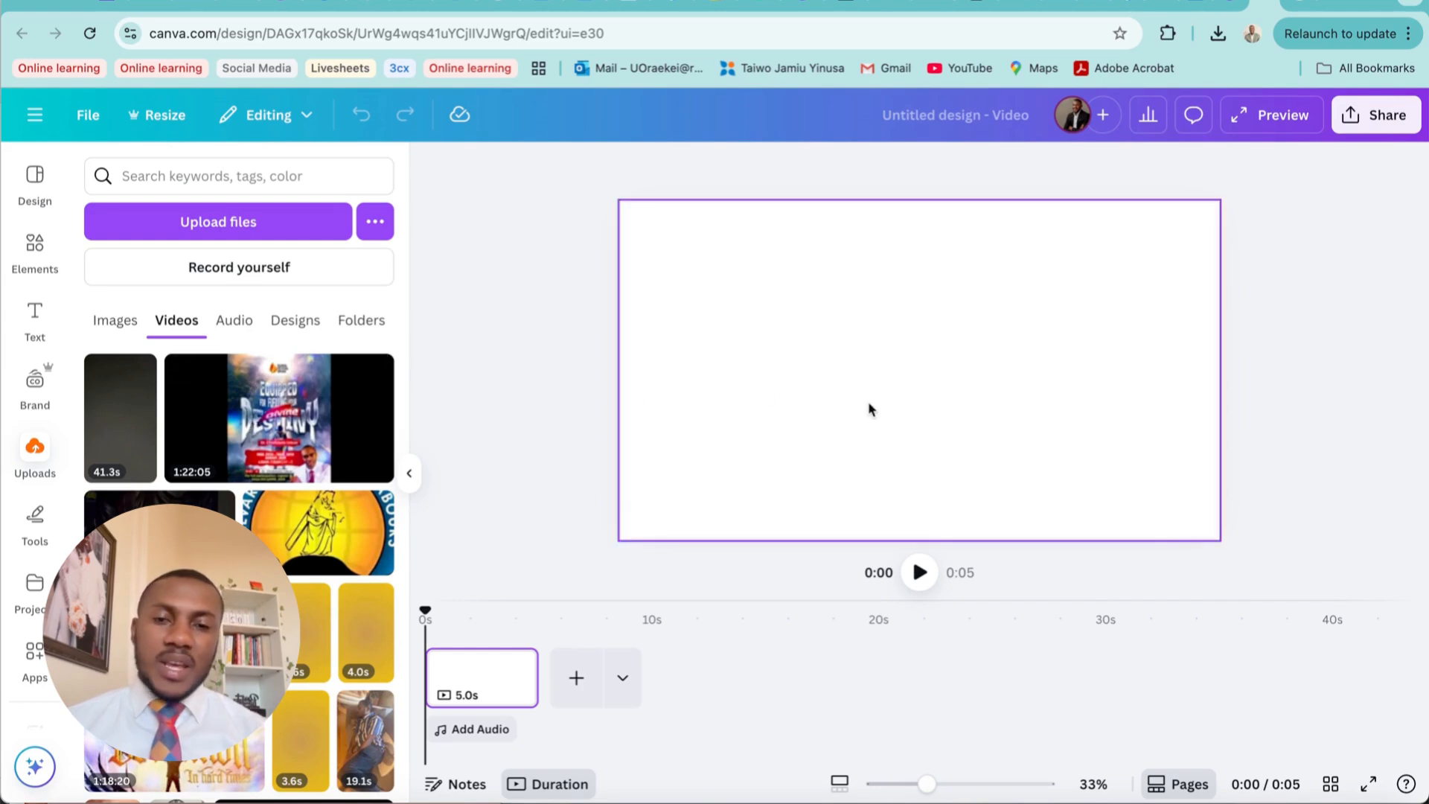
{"action": "left_click", "coordinate": [257, 445]}
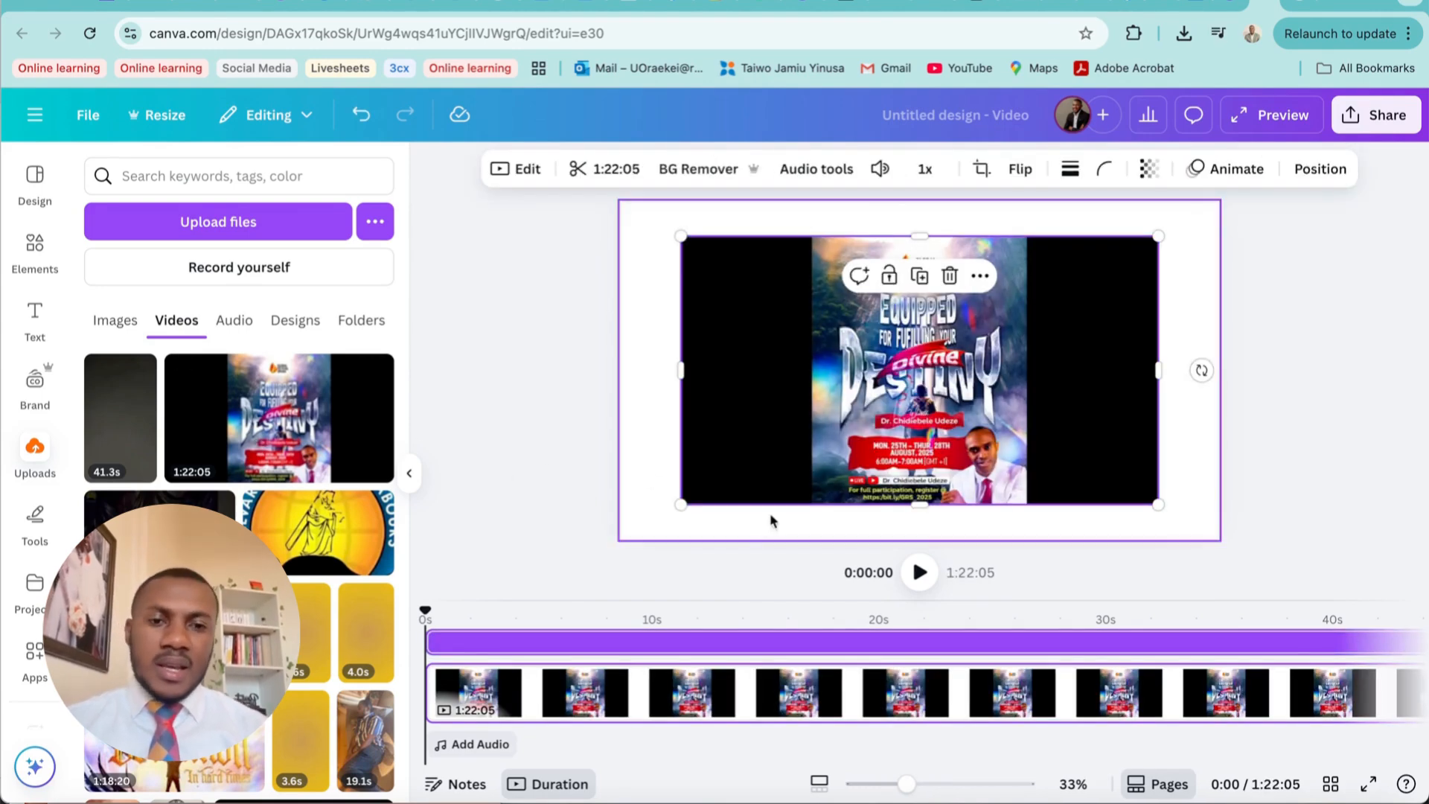
{"action": "left_click", "coordinate": [917, 574]}
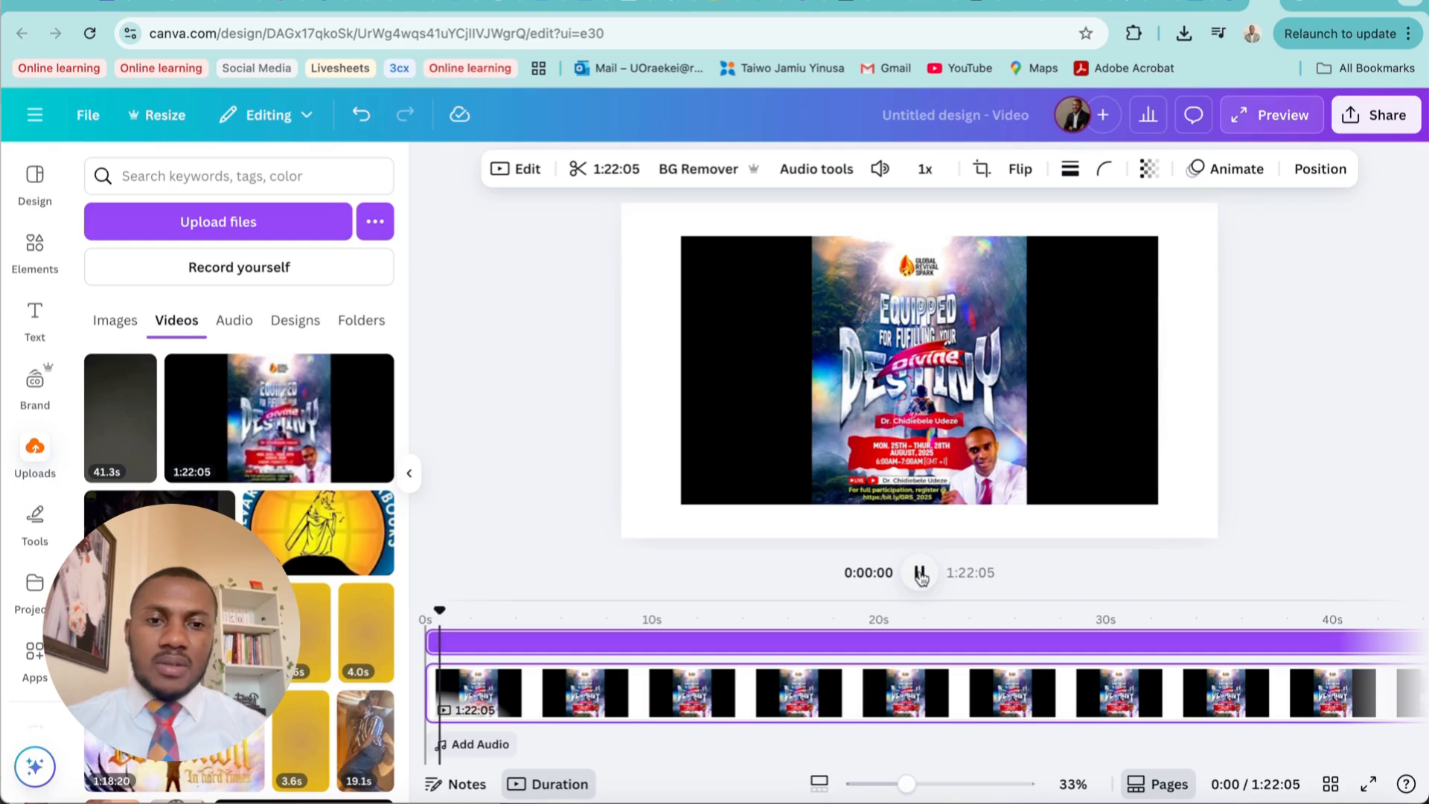
{"action": "left_click", "coordinate": [918, 575]}
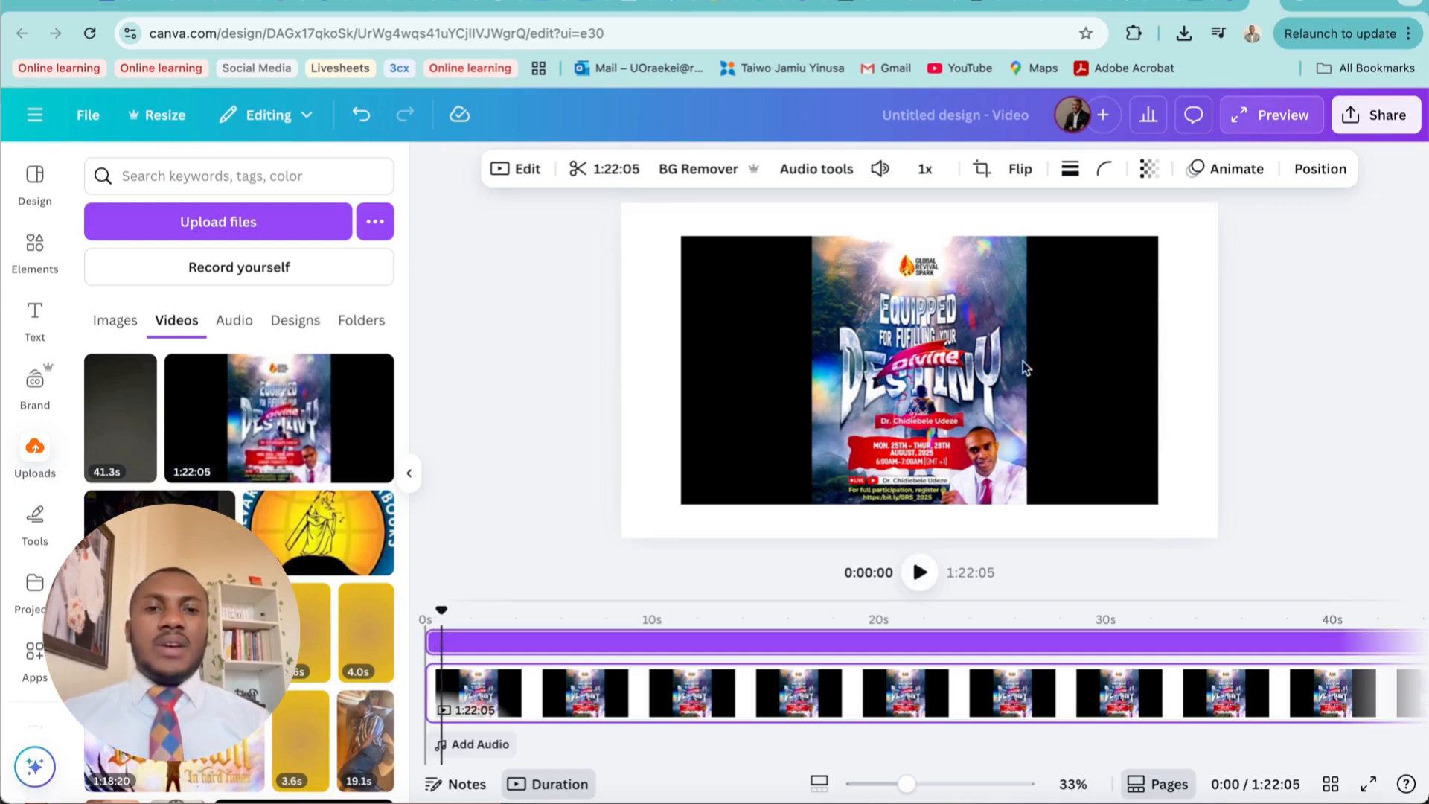
Enlarge the video from two opposite corners so that it fills the whole page
{"action": "left_click", "coordinate": [1055, 345]}
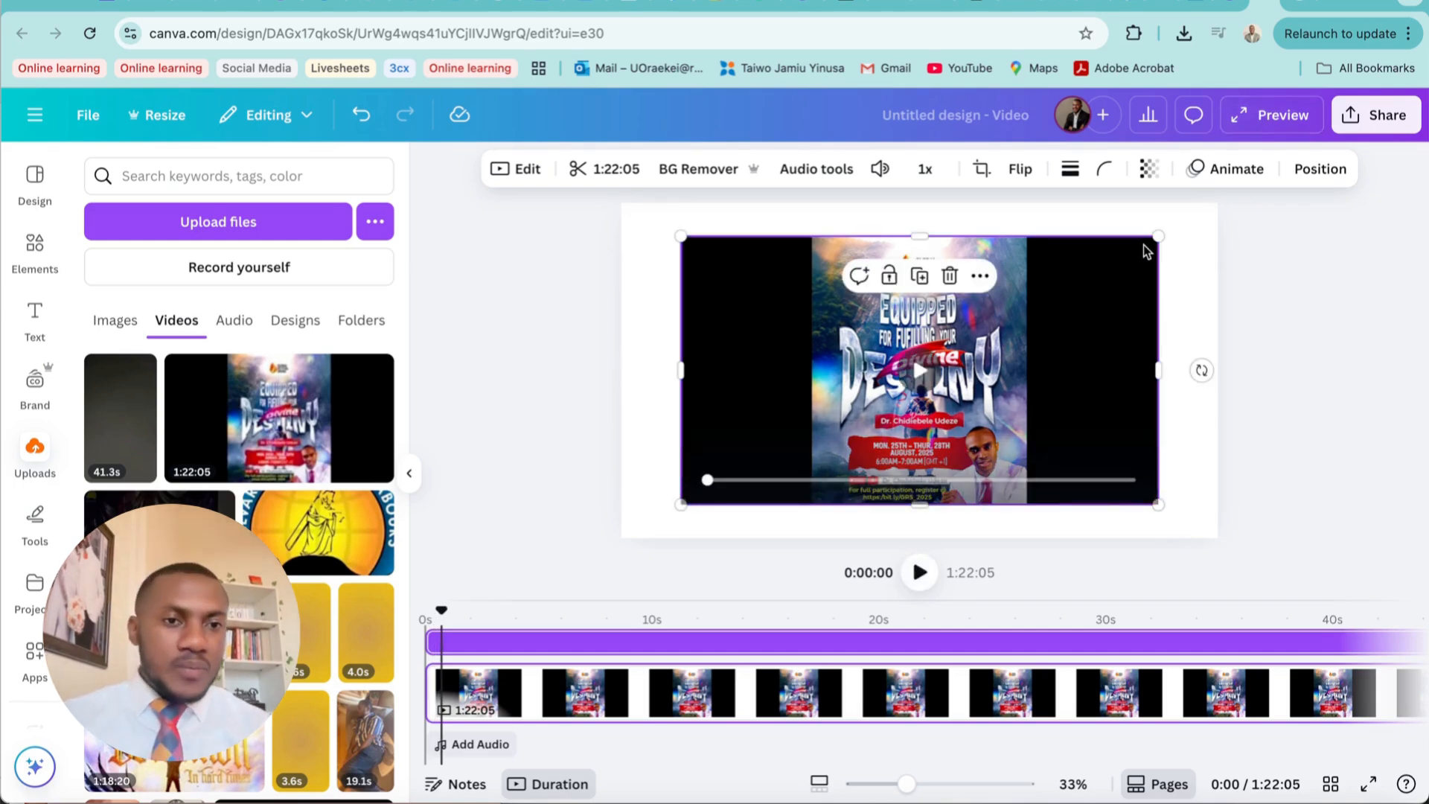
{"action": "left_click_drag", "start_coordinate": [1158, 236], "coordinate": [1217, 202]}
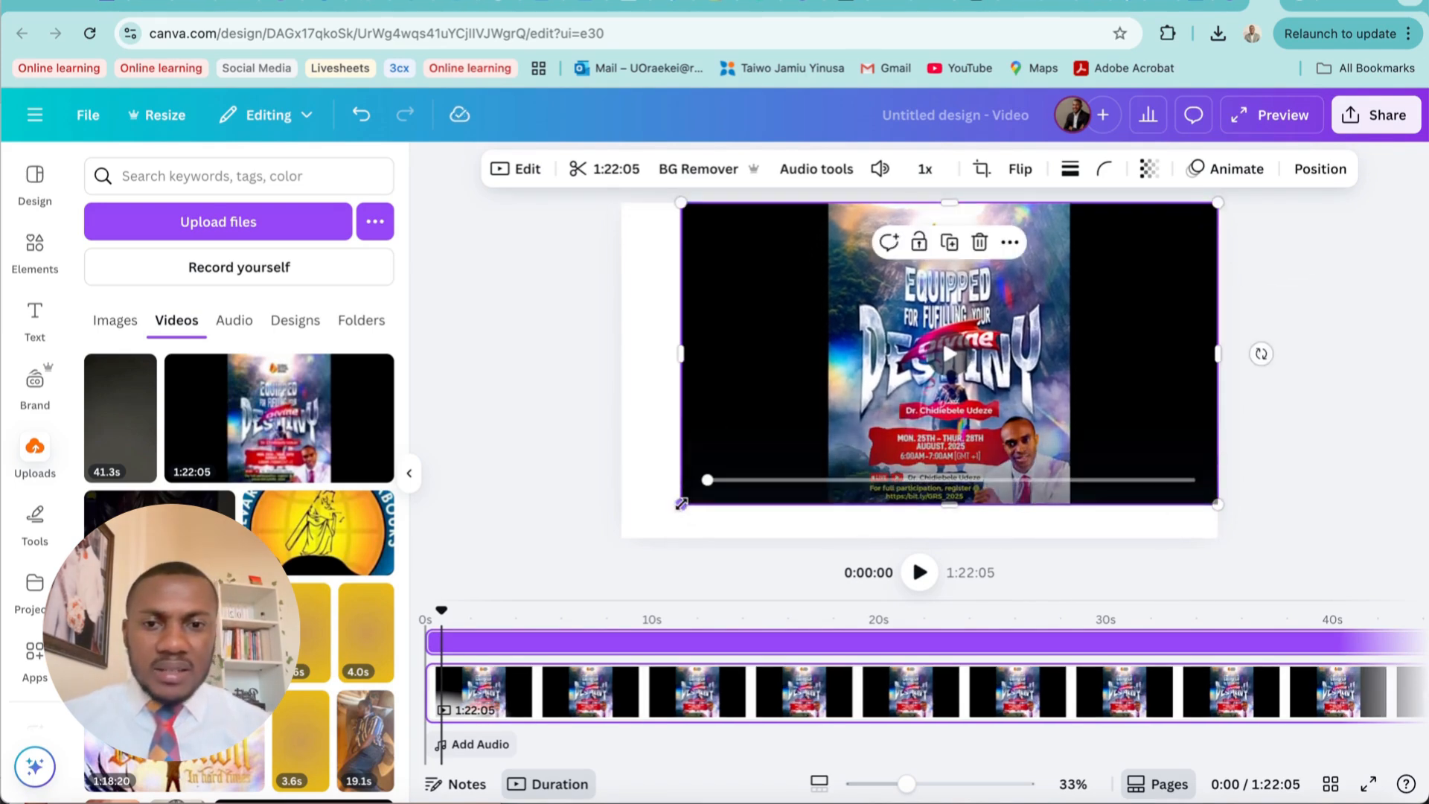
{"action": "left_click_drag", "start_coordinate": [680, 504], "coordinate": [622, 538]}
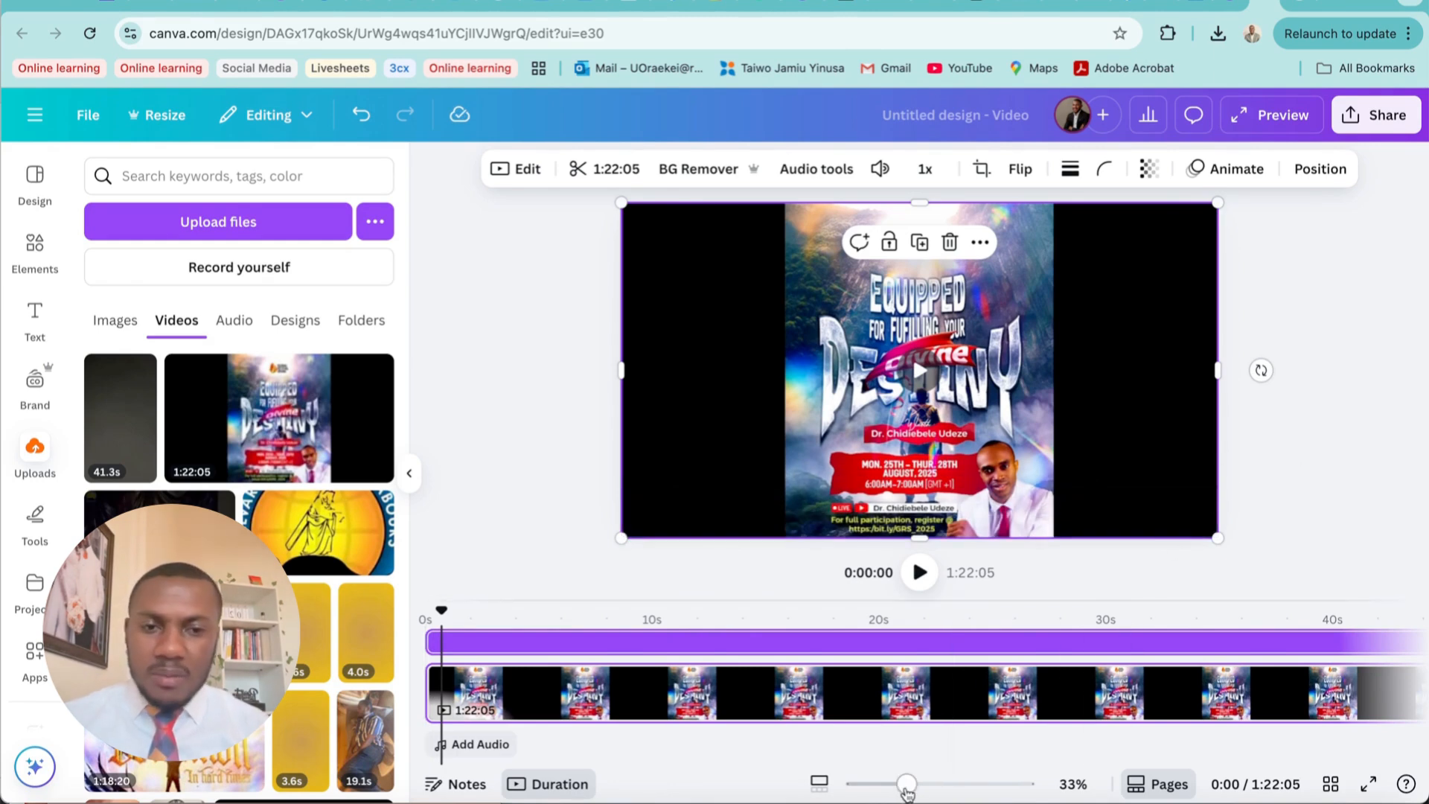
Play the footage around 1:16 to find the clip's starting point, and split the page at 1:17
{"action": "left_click_drag", "start_coordinate": [906, 784], "coordinate": [887, 784]}
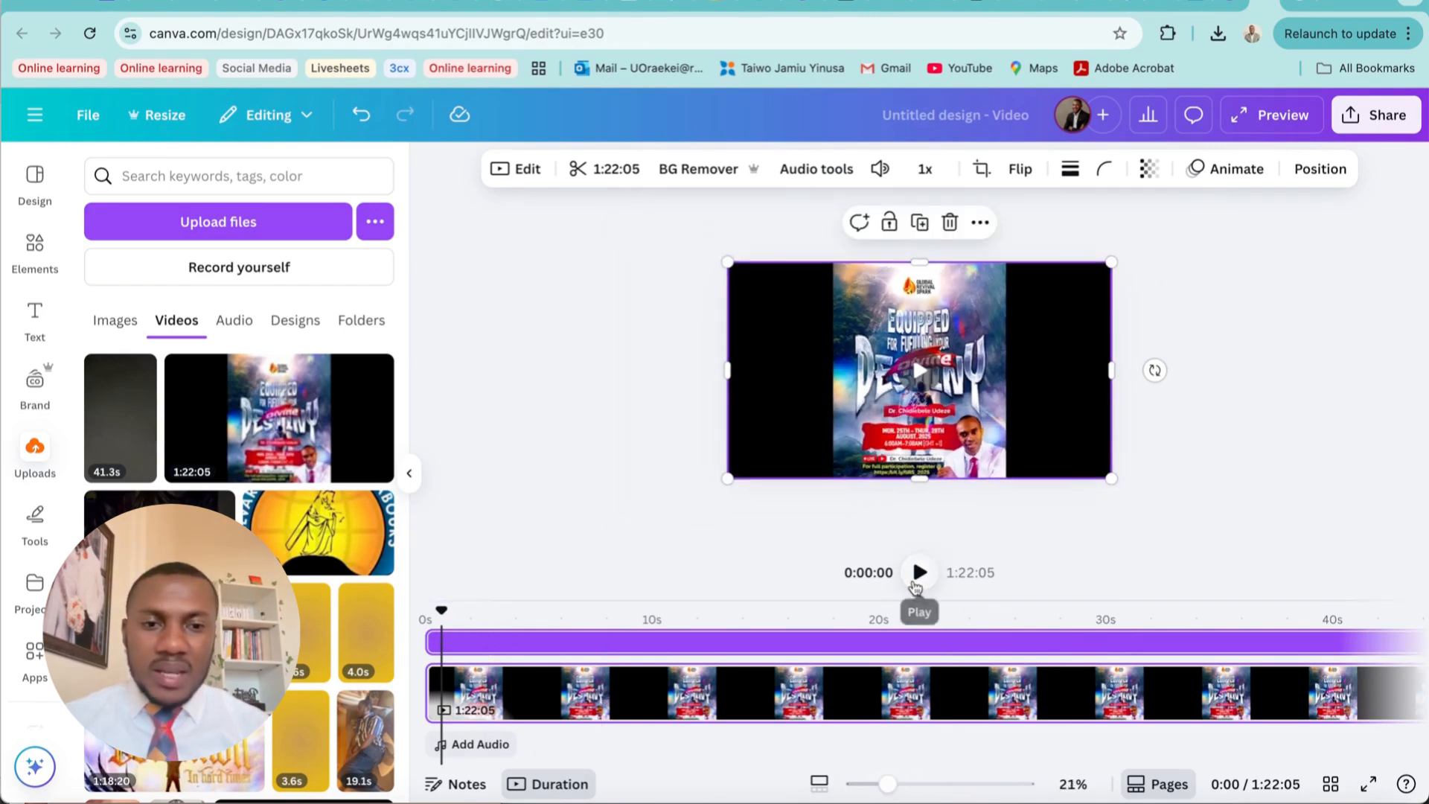
{"action": "left_click", "coordinate": [919, 579]}
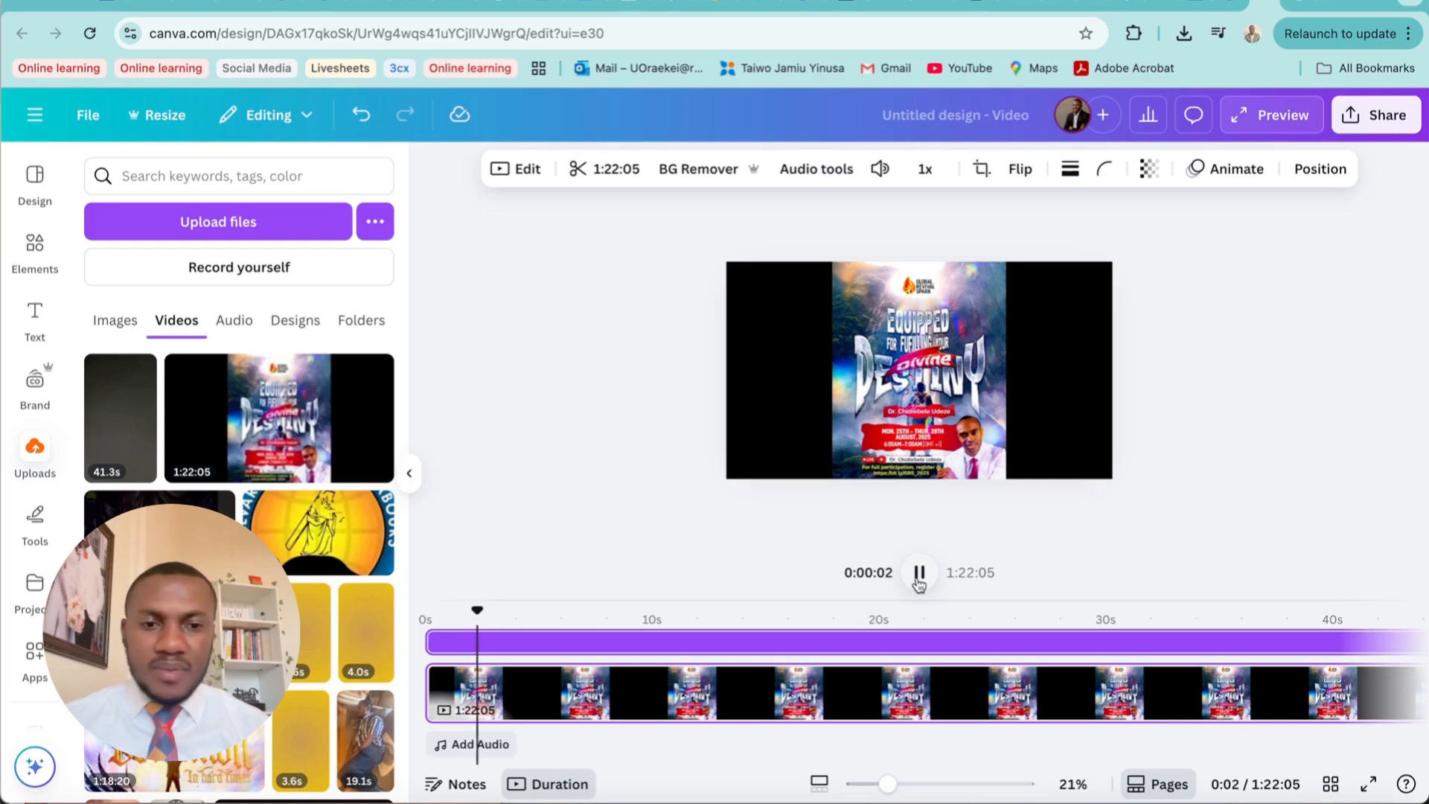
{"action": "left_click", "coordinate": [919, 584]}
{"action": "scroll", "coordinate": [1001, 683], "scroll_direction": "right", "scroll_amount": 15}
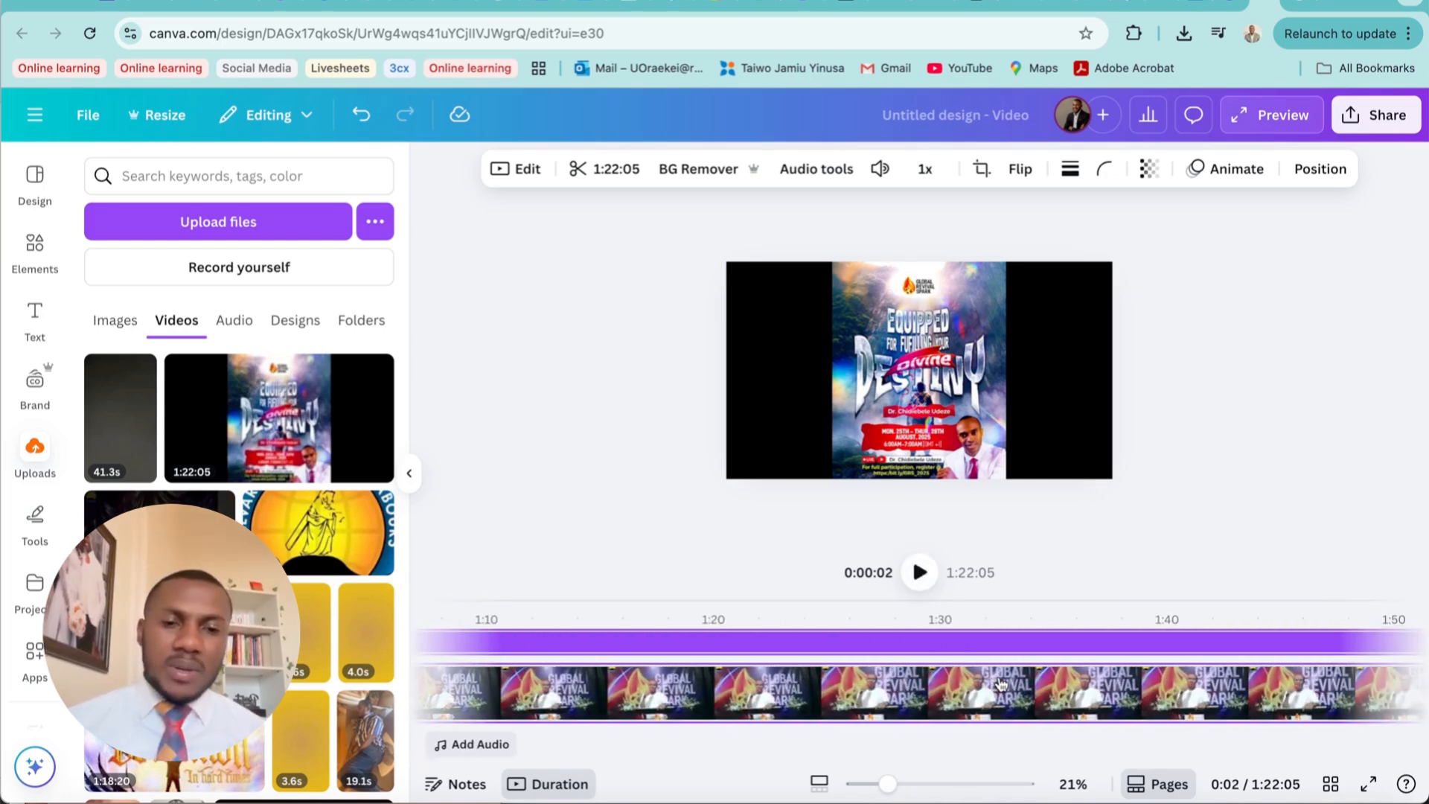
{"action": "left_click", "coordinate": [624, 618]}
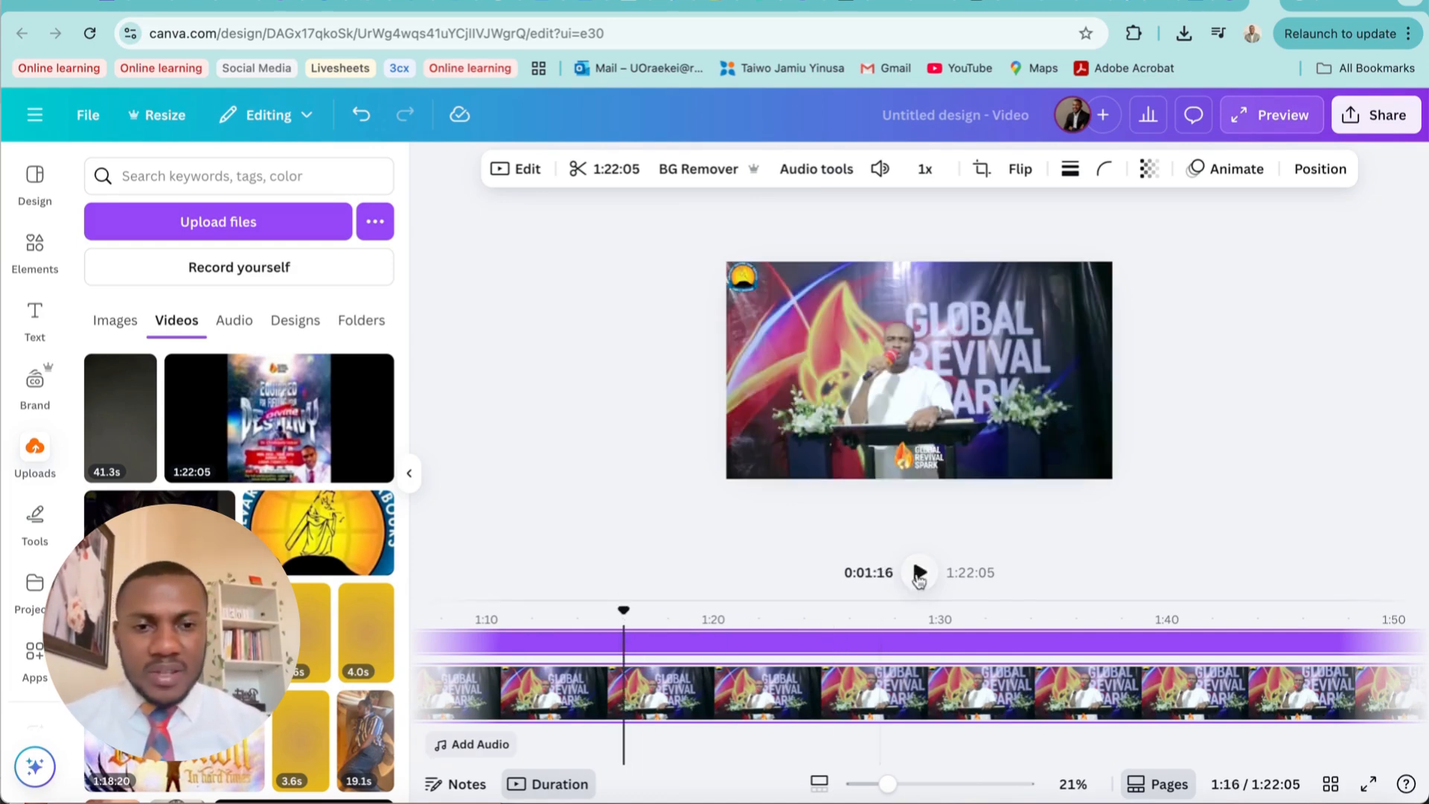
{"action": "left_click", "coordinate": [919, 573]}
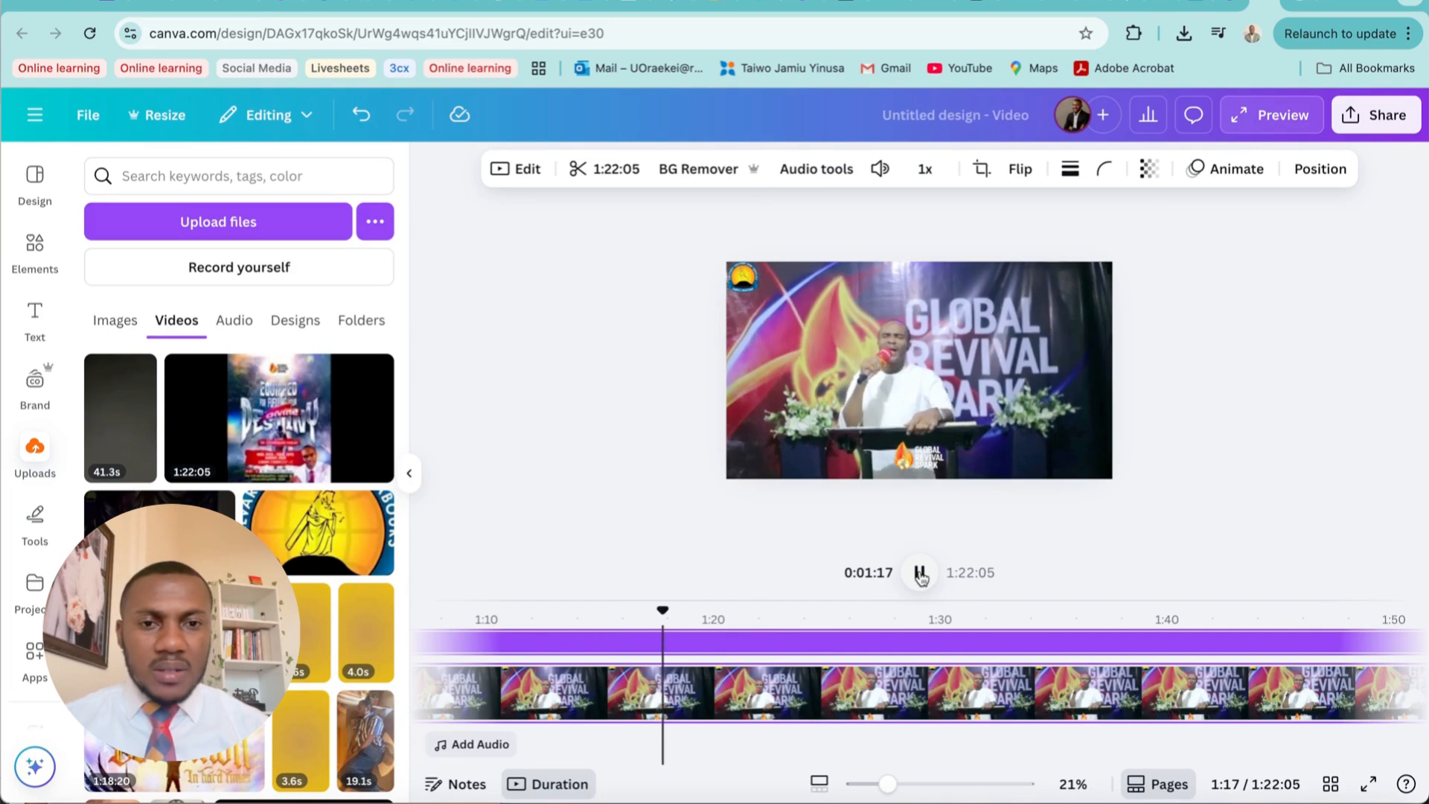
{"action": "left_click", "coordinate": [920, 573]}
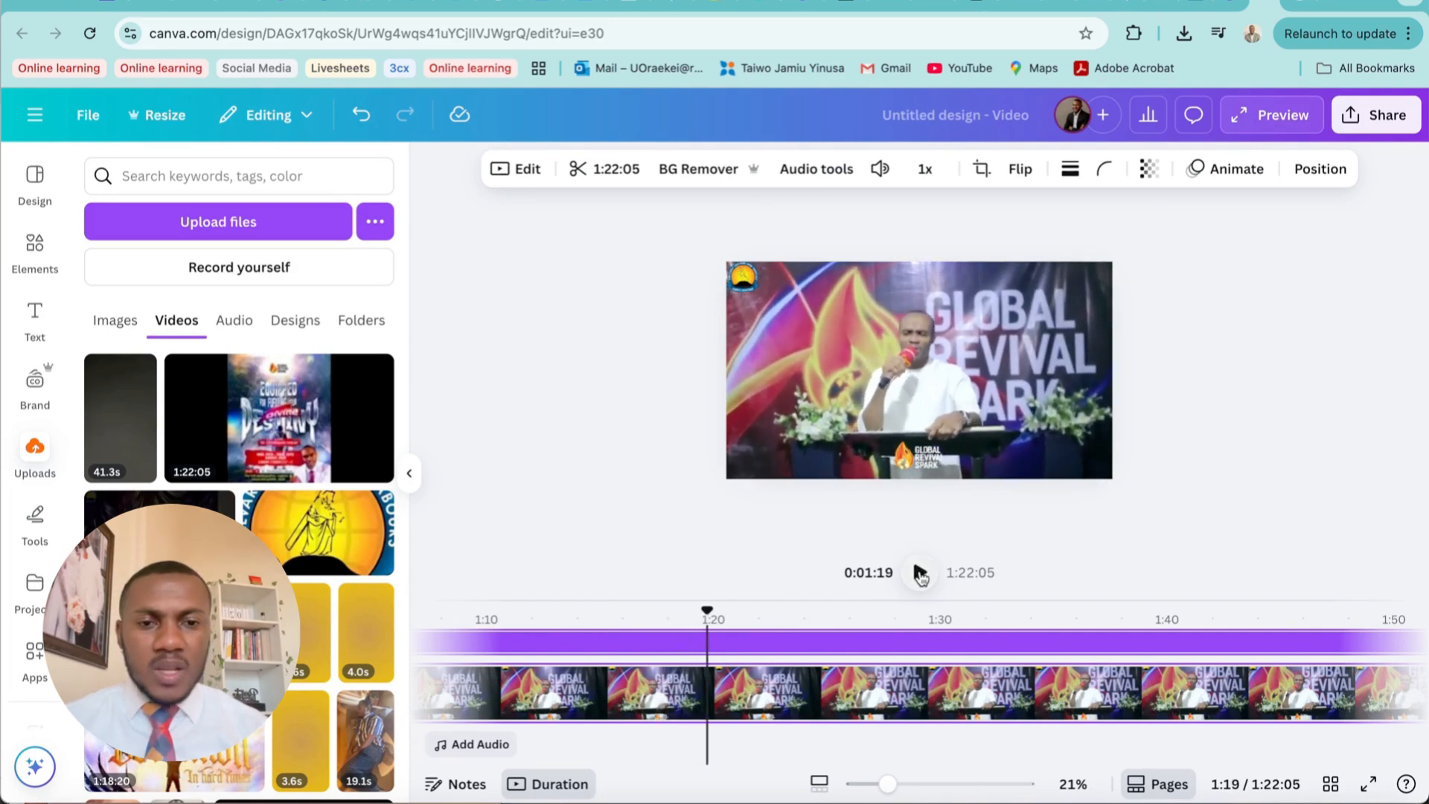
{"action": "left_click", "coordinate": [660, 623]}
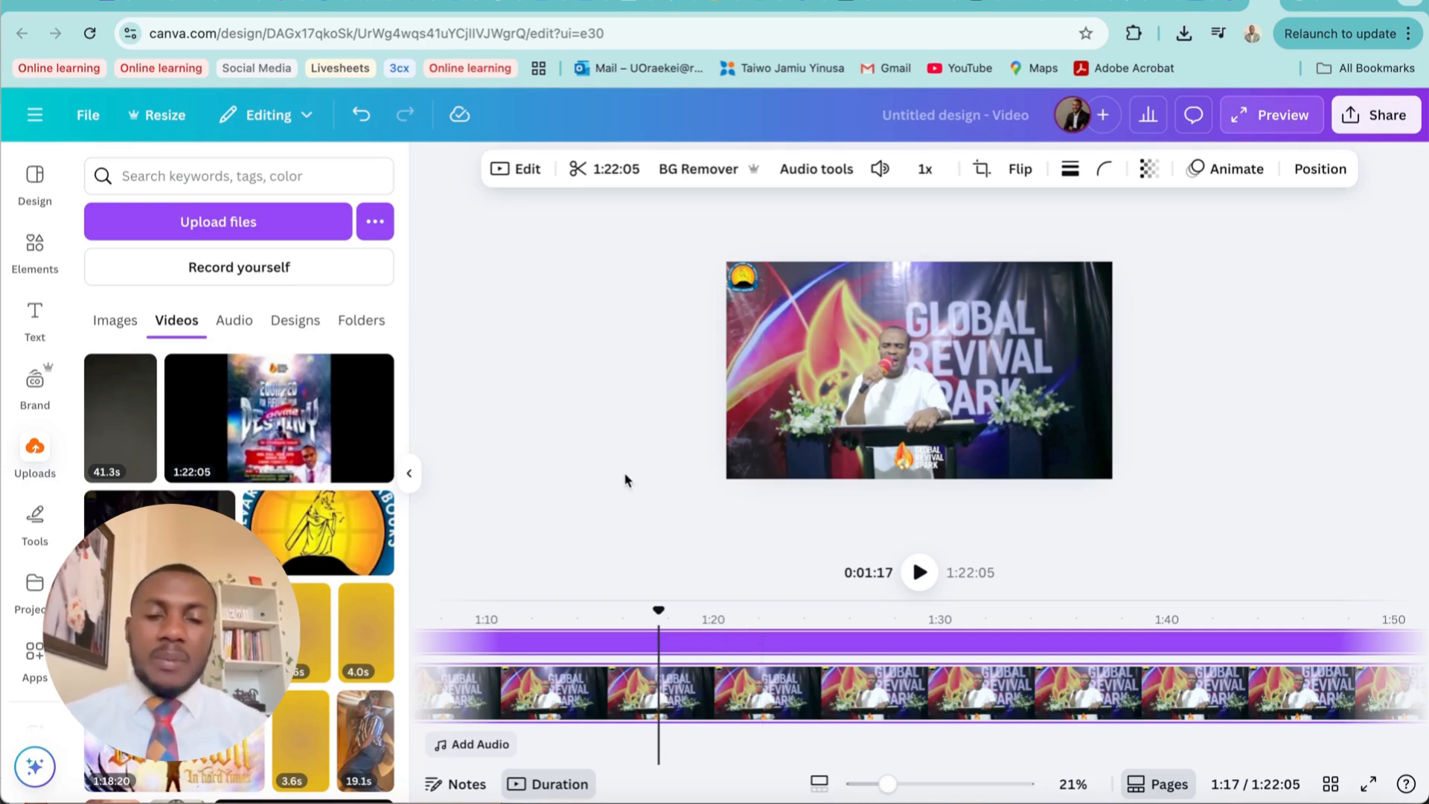
{"action": "right_click", "coordinate": [661, 698]}
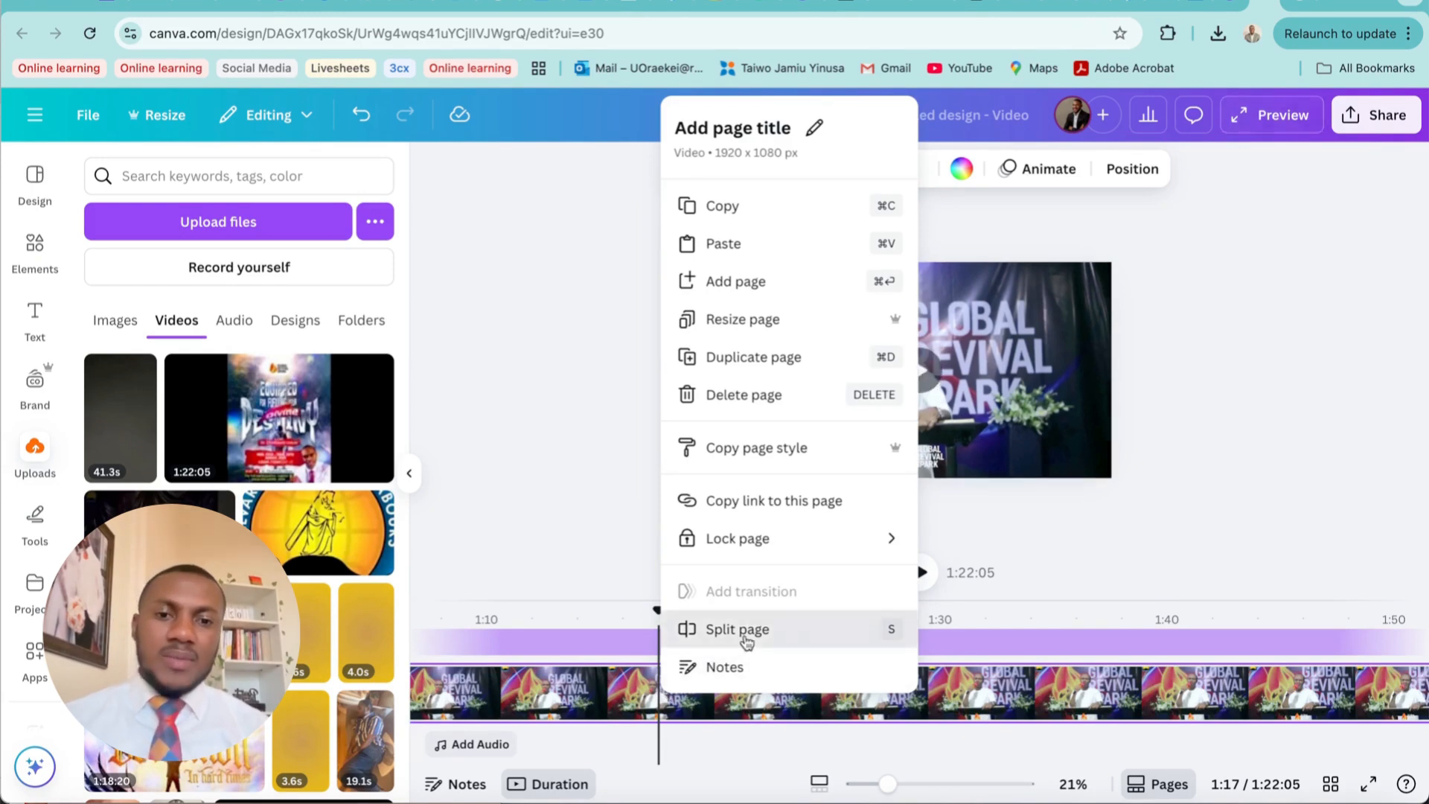
{"action": "left_click", "coordinate": [745, 631]}
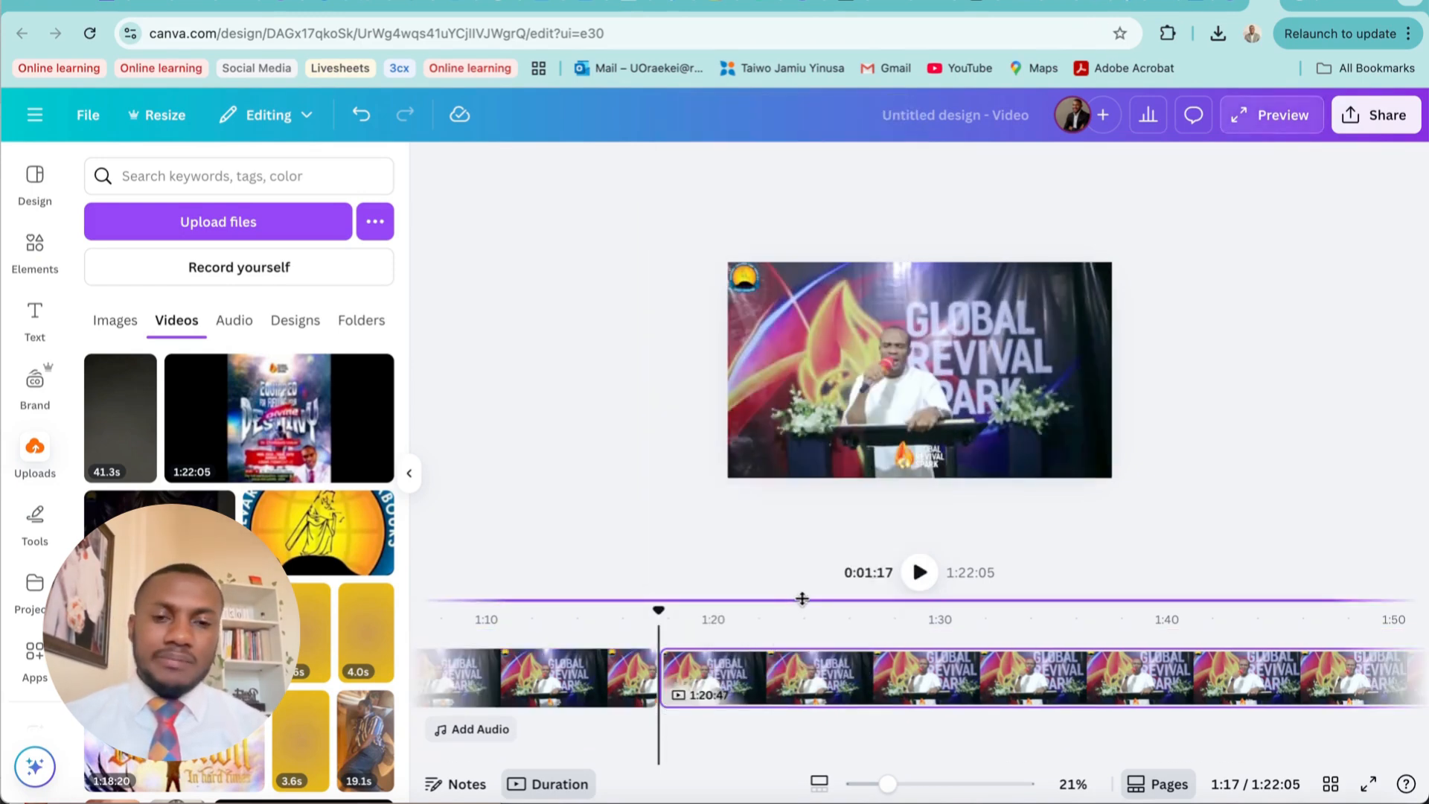
Play the section after the 1:17 split and split the second page at 2:00
{"action": "left_click", "coordinate": [920, 575]}
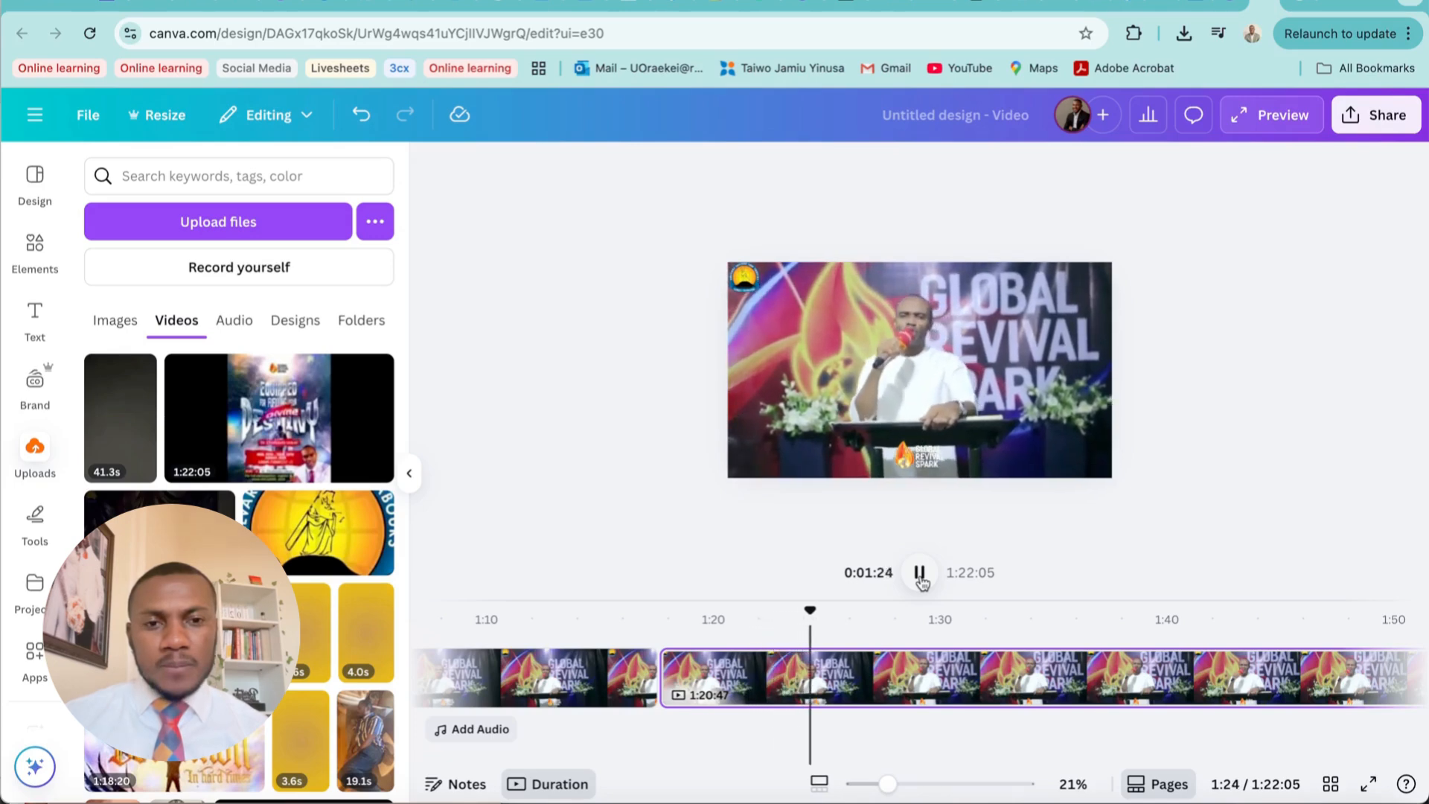
{"action": "left_click", "coordinate": [920, 573]}
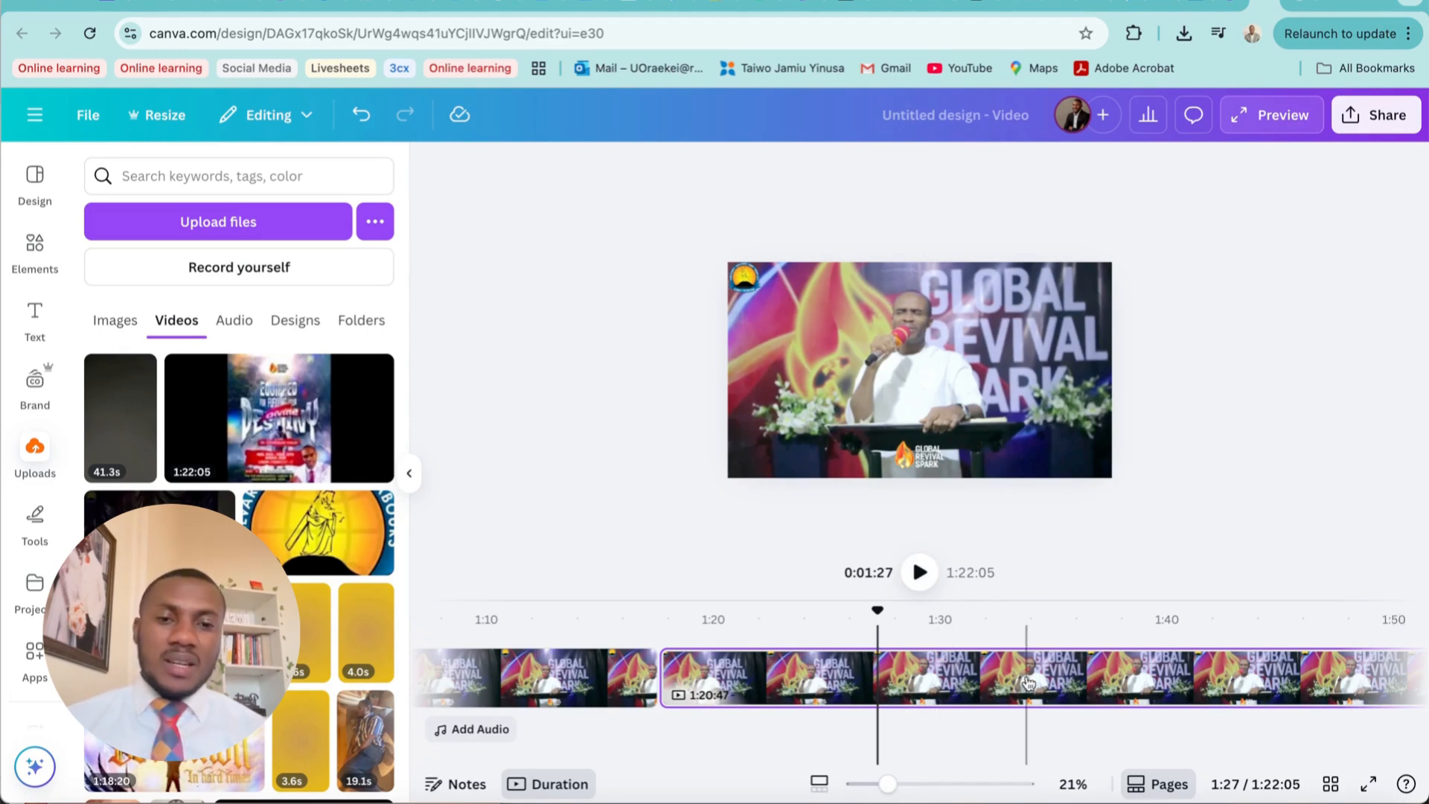
{"action": "scroll", "coordinate": [968, 669], "scroll_direction": "right", "scroll_amount": 6}
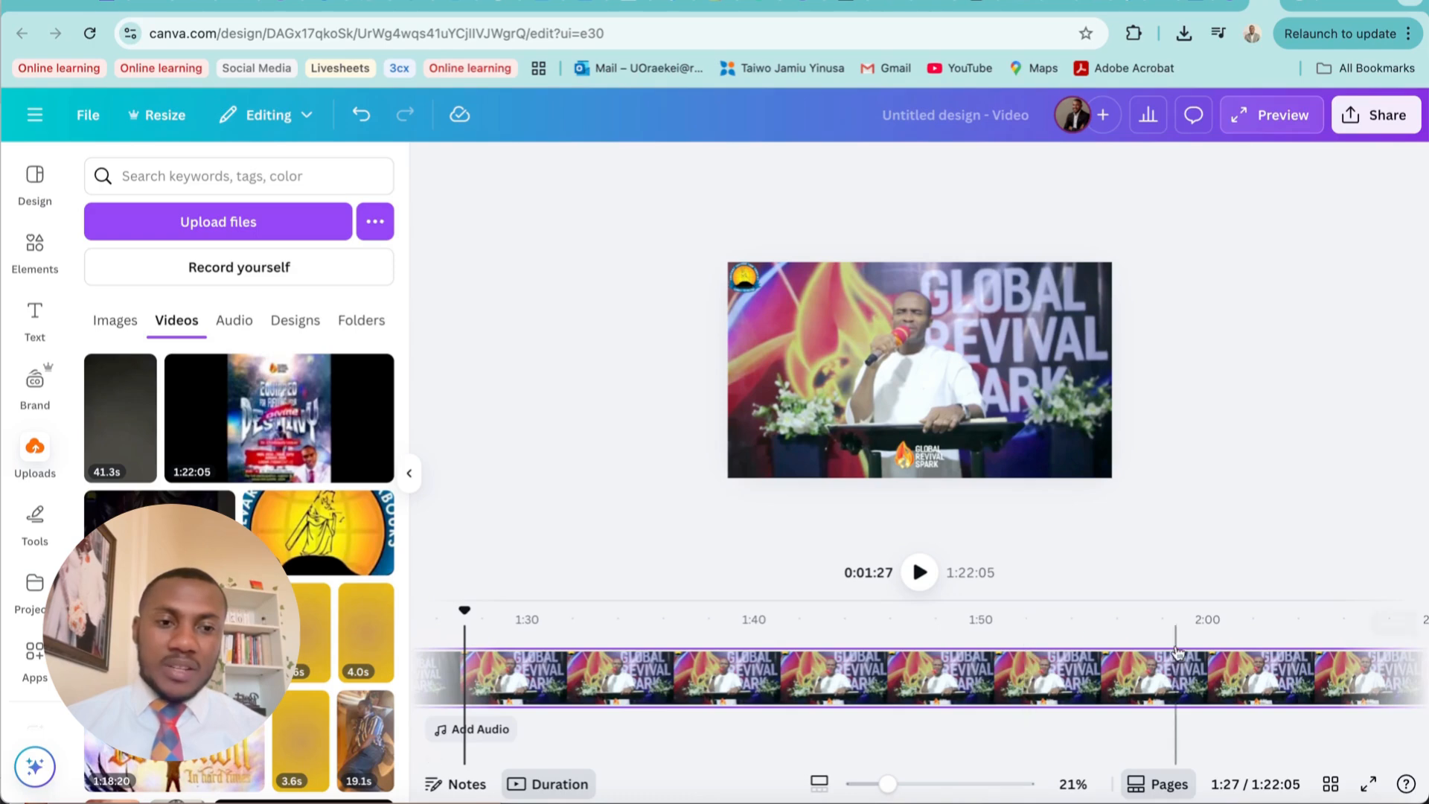
{"action": "scroll", "coordinate": [1176, 640], "scroll_direction": "right", "scroll_amount": 2}
{"action": "scroll", "coordinate": [1235, 655], "scroll_direction": "left", "scroll_amount": 2}
{"action": "scroll", "coordinate": [1185, 655], "scroll_direction": "right", "scroll_amount": 2}
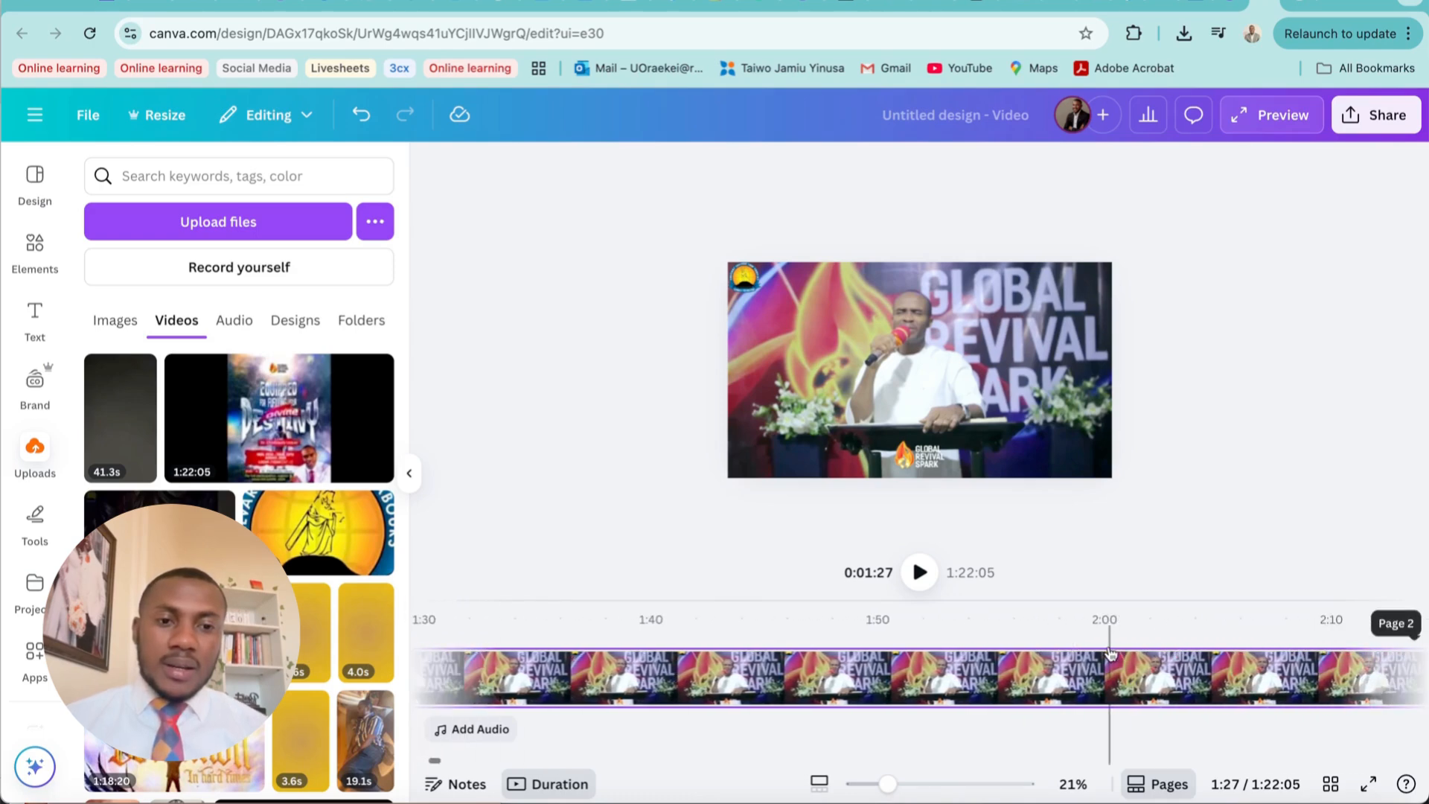
{"action": "left_click", "coordinate": [1105, 666]}
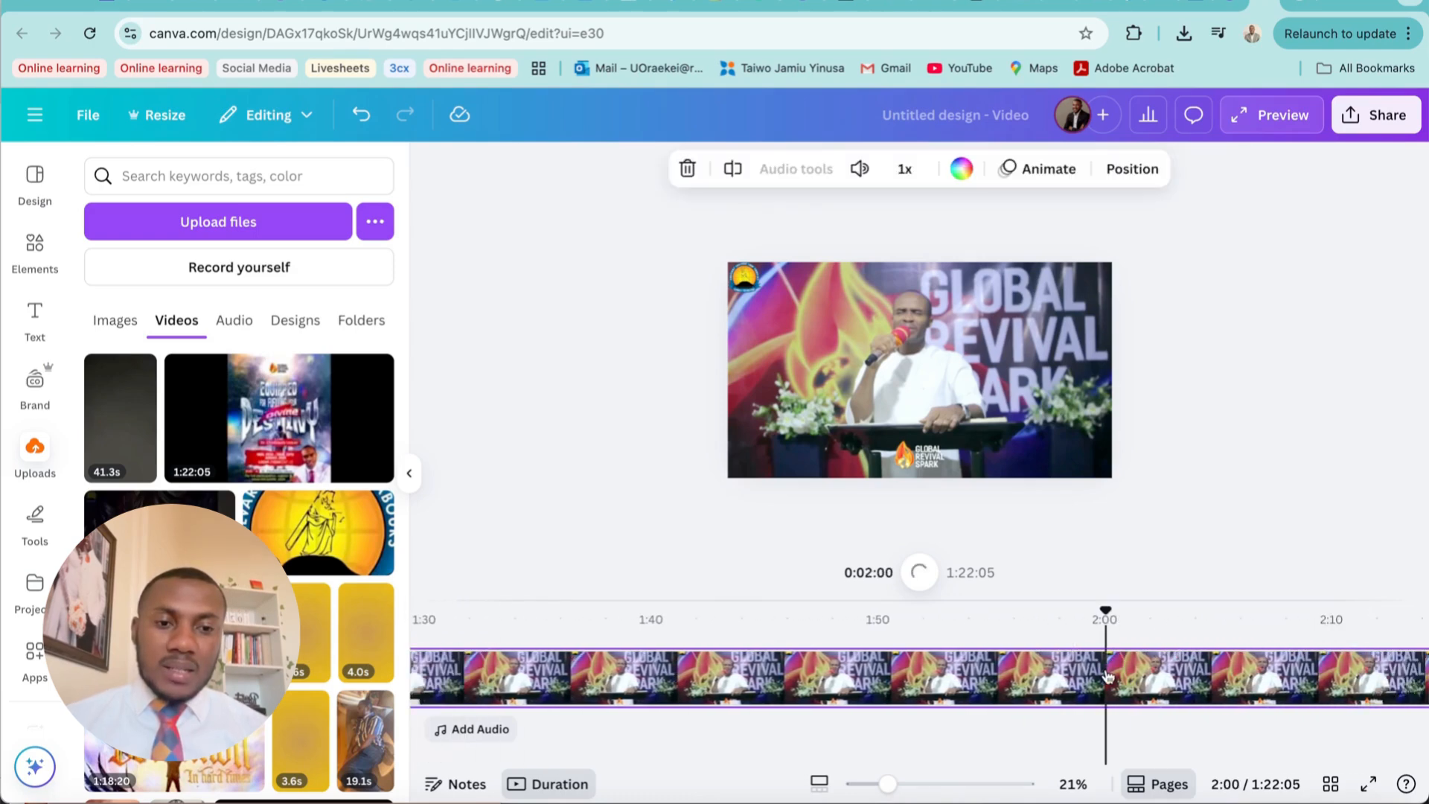
{"action": "right_click", "coordinate": [1107, 675]}
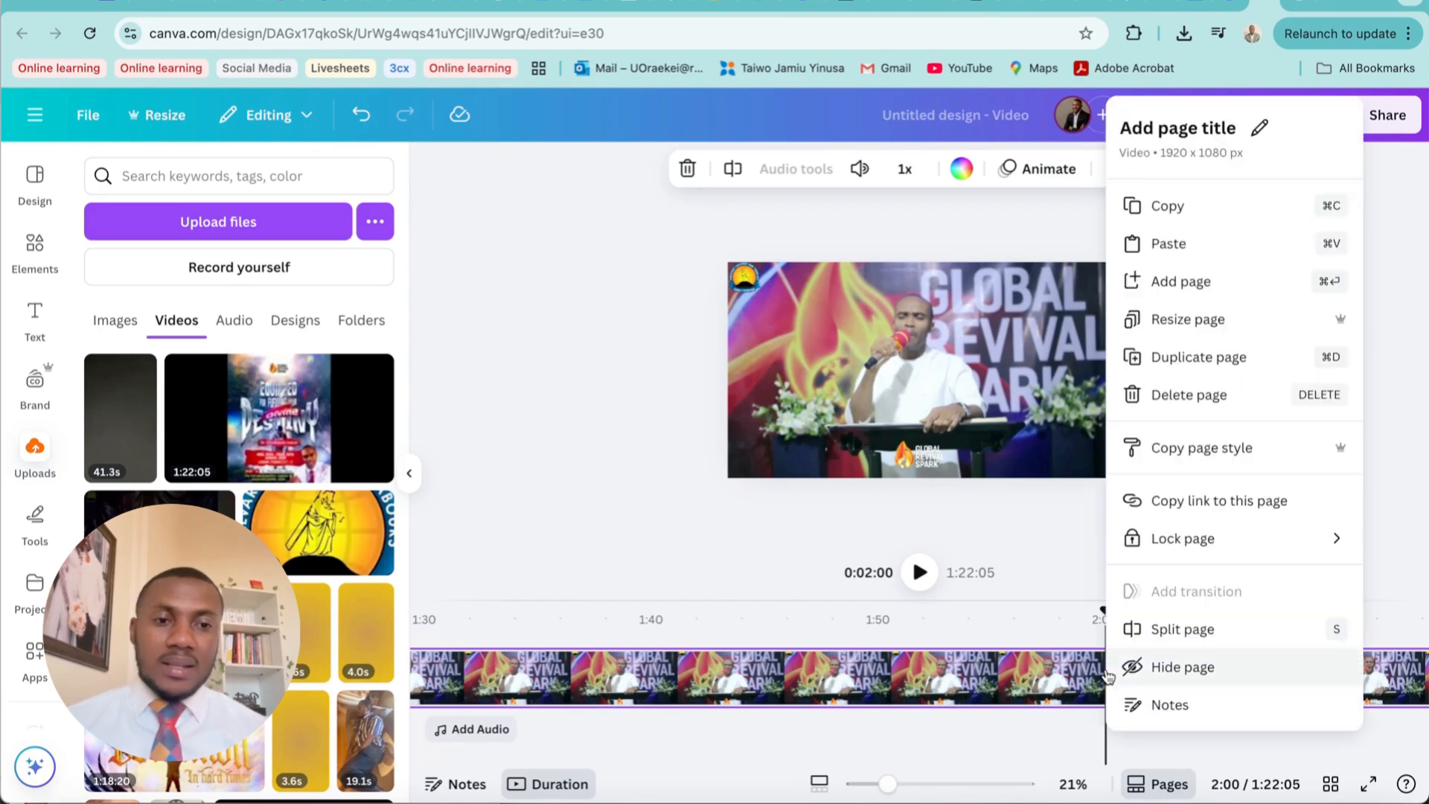
{"action": "left_click", "coordinate": [1182, 631]}
Delete the third page, which holds the remaining footage after the 2:00 split
{"action": "scroll", "coordinate": [1079, 674], "scroll_direction": "left", "scroll_amount": 5}
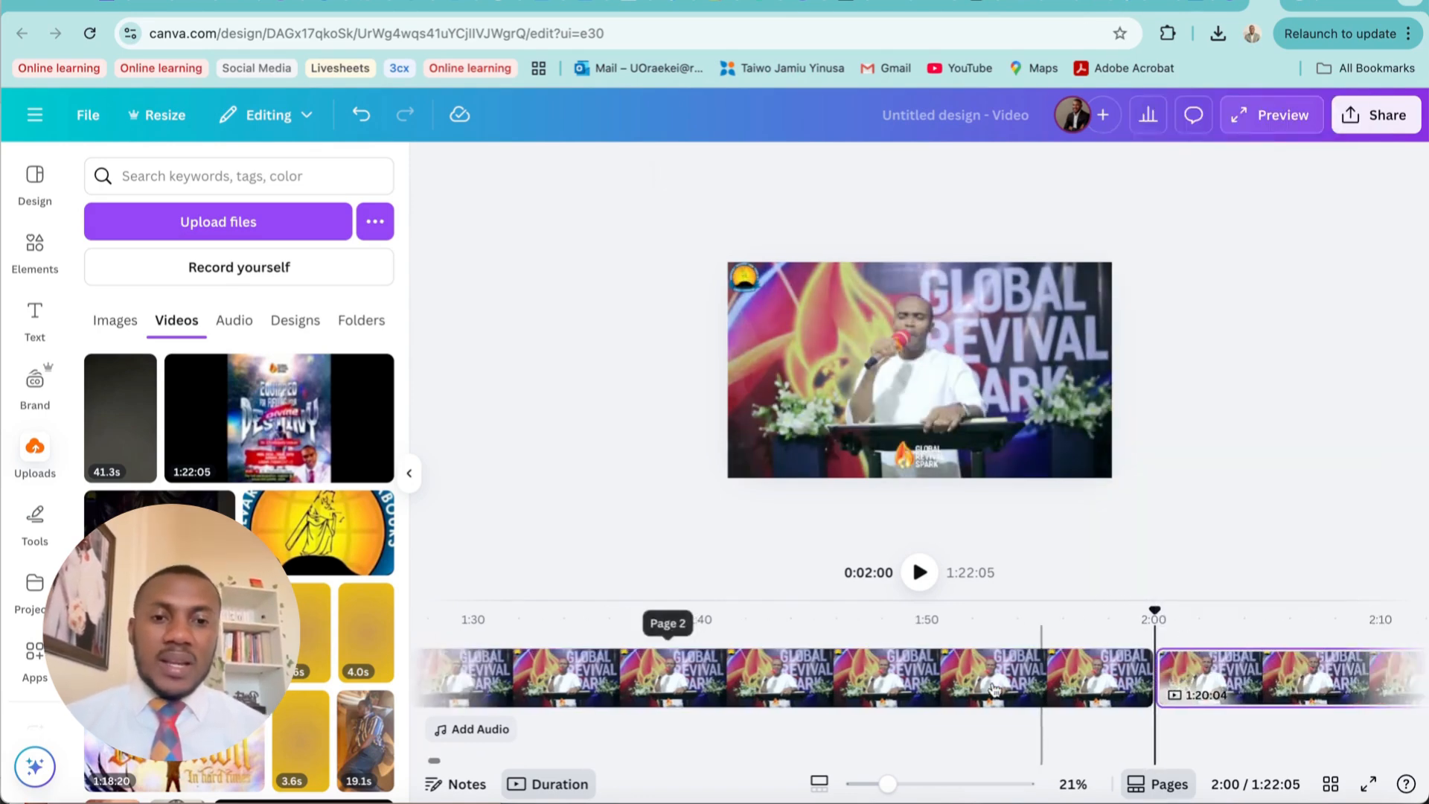
{"action": "scroll", "coordinate": [995, 688], "scroll_direction": "left", "scroll_amount": 1}
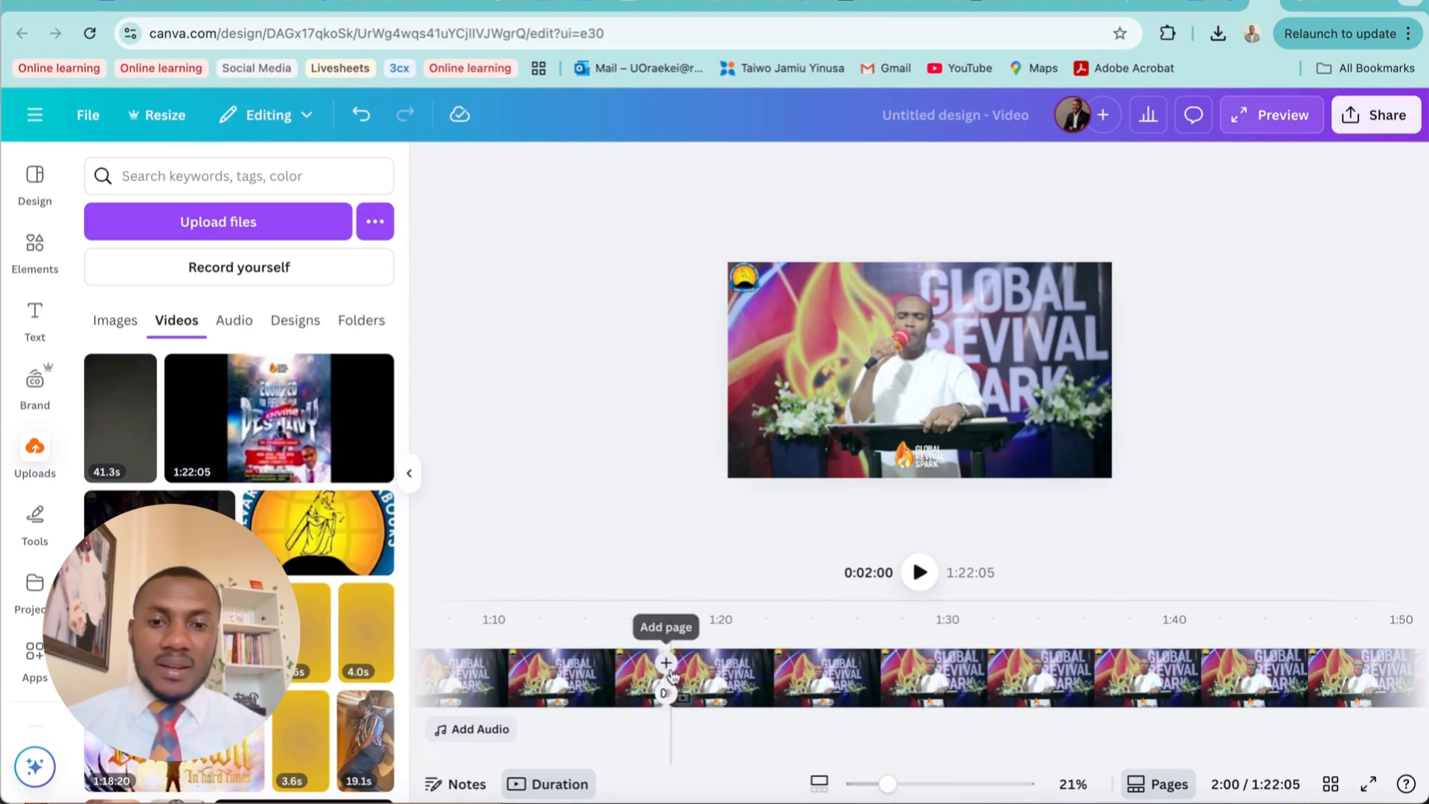
{"action": "scroll", "coordinate": [997, 681], "scroll_direction": "right", "scroll_amount": 5}
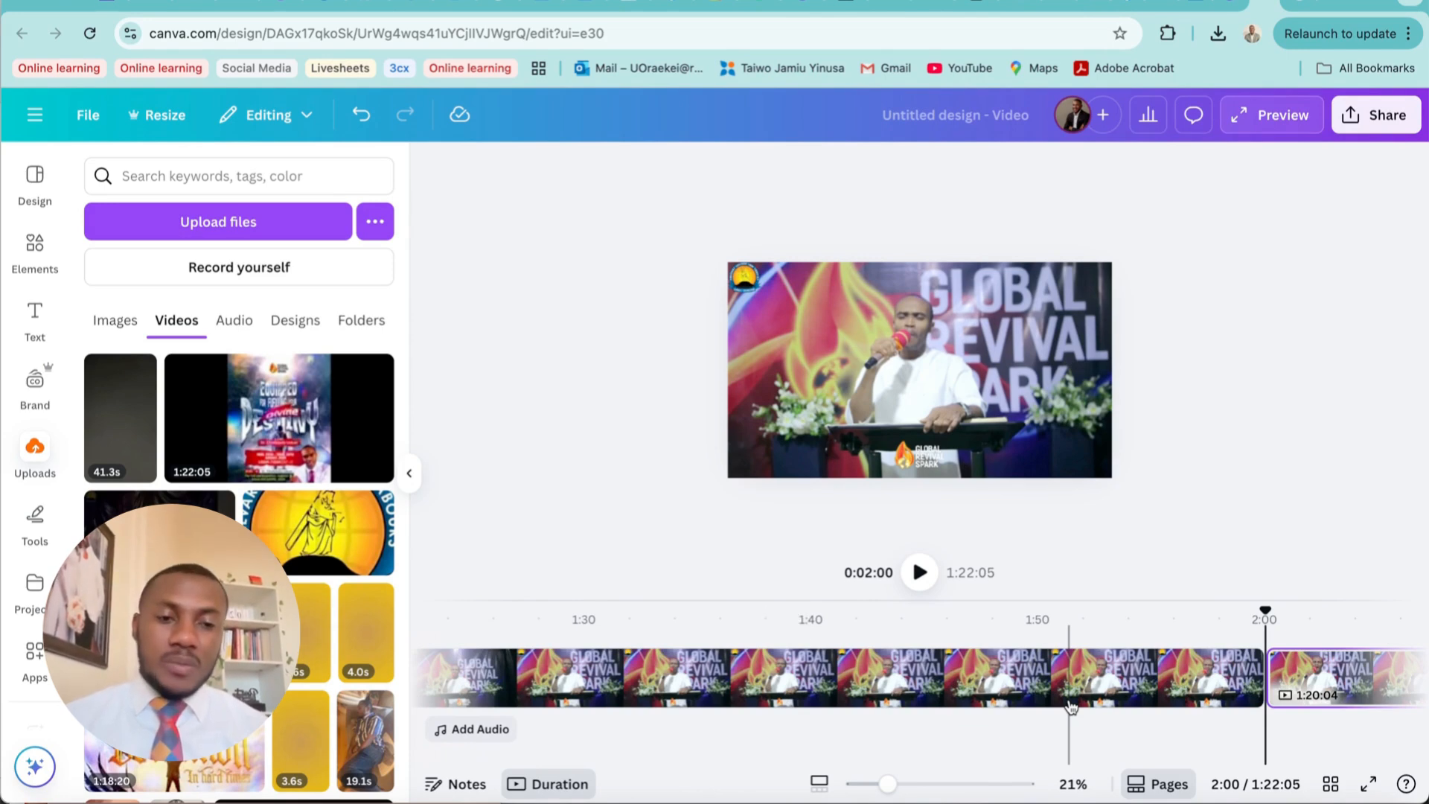
{"action": "scroll", "coordinate": [1381, 682], "scroll_direction": "right", "scroll_amount": 5}
{"action": "scroll", "coordinate": [1380, 683], "scroll_direction": "right", "scroll_amount": 2}
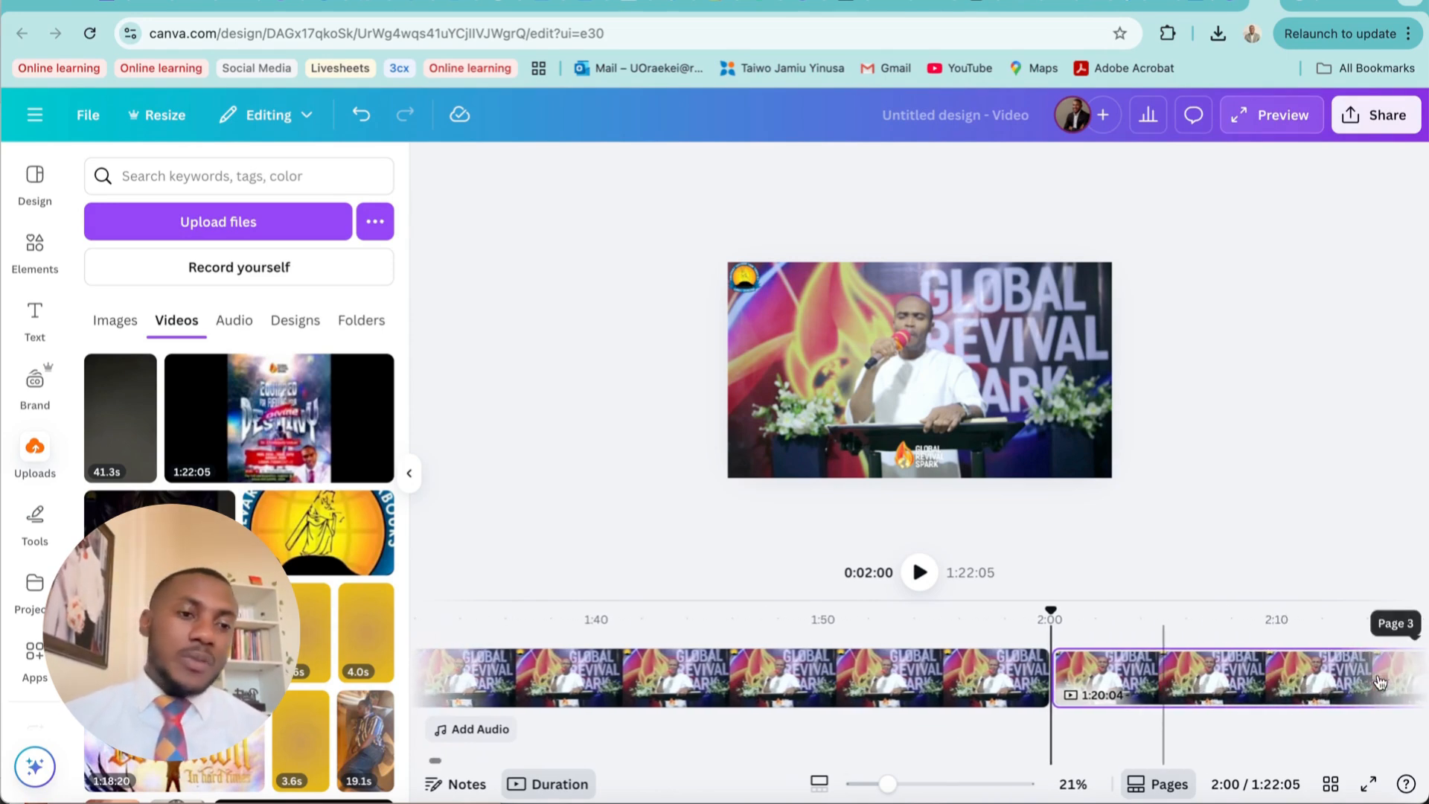
{"action": "right_click", "coordinate": [1284, 681]}
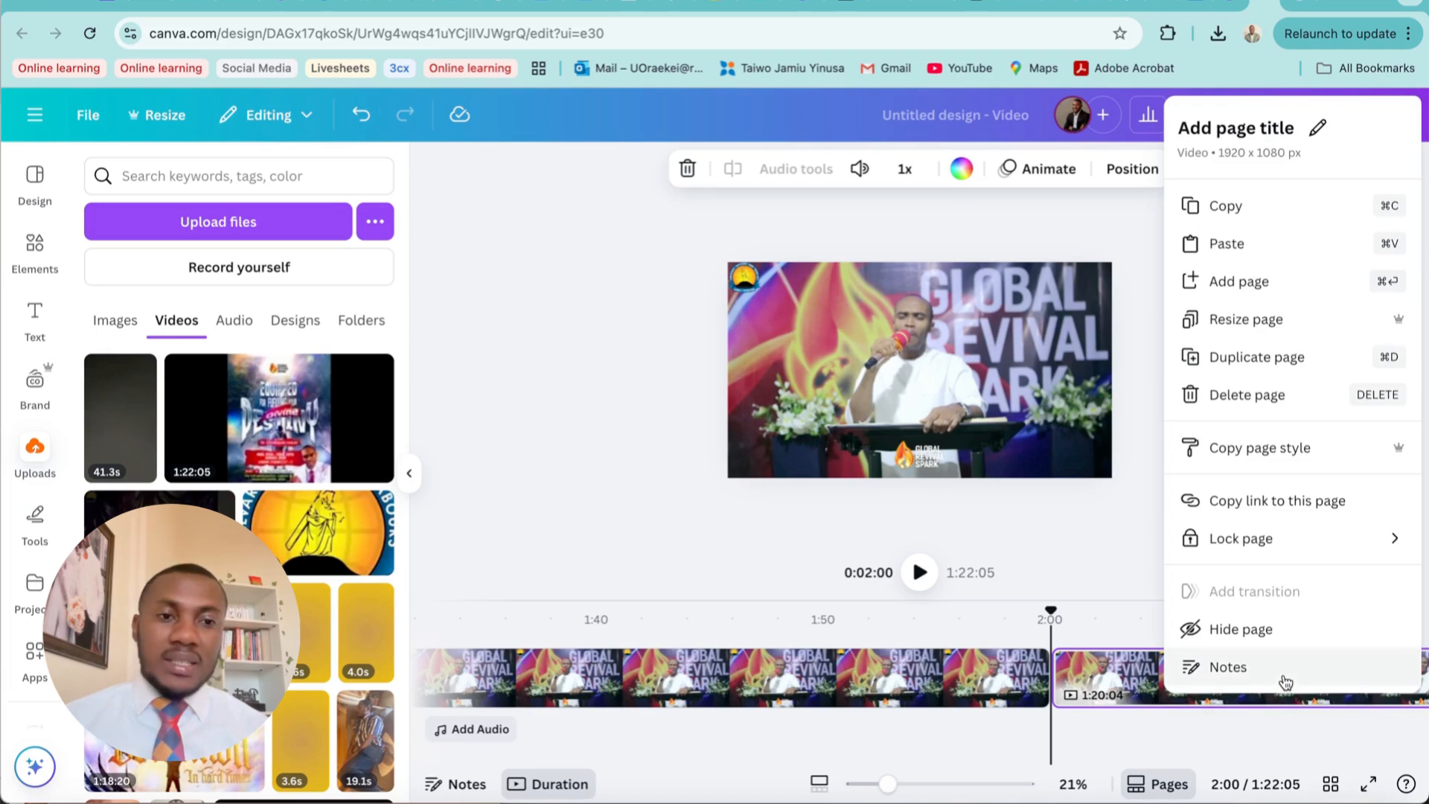
{"action": "left_click", "coordinate": [1268, 396]}
Delete the first page, which holds the intro footage before the 1:17 split
{"action": "scroll", "coordinate": [829, 674], "scroll_direction": "left", "scroll_amount": 20}
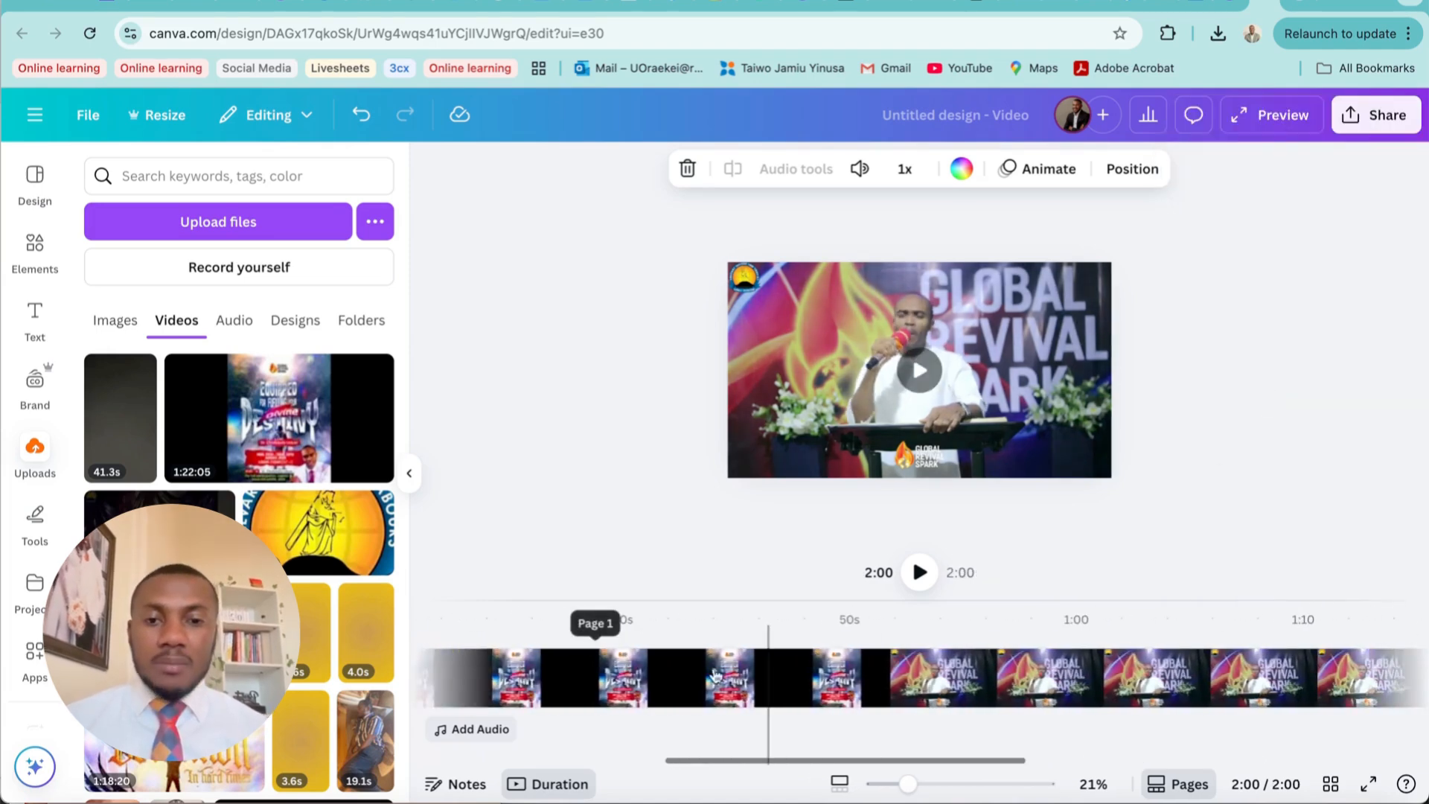
{"action": "left_click", "coordinate": [700, 675]}
{"action": "right_click", "coordinate": [701, 676]}
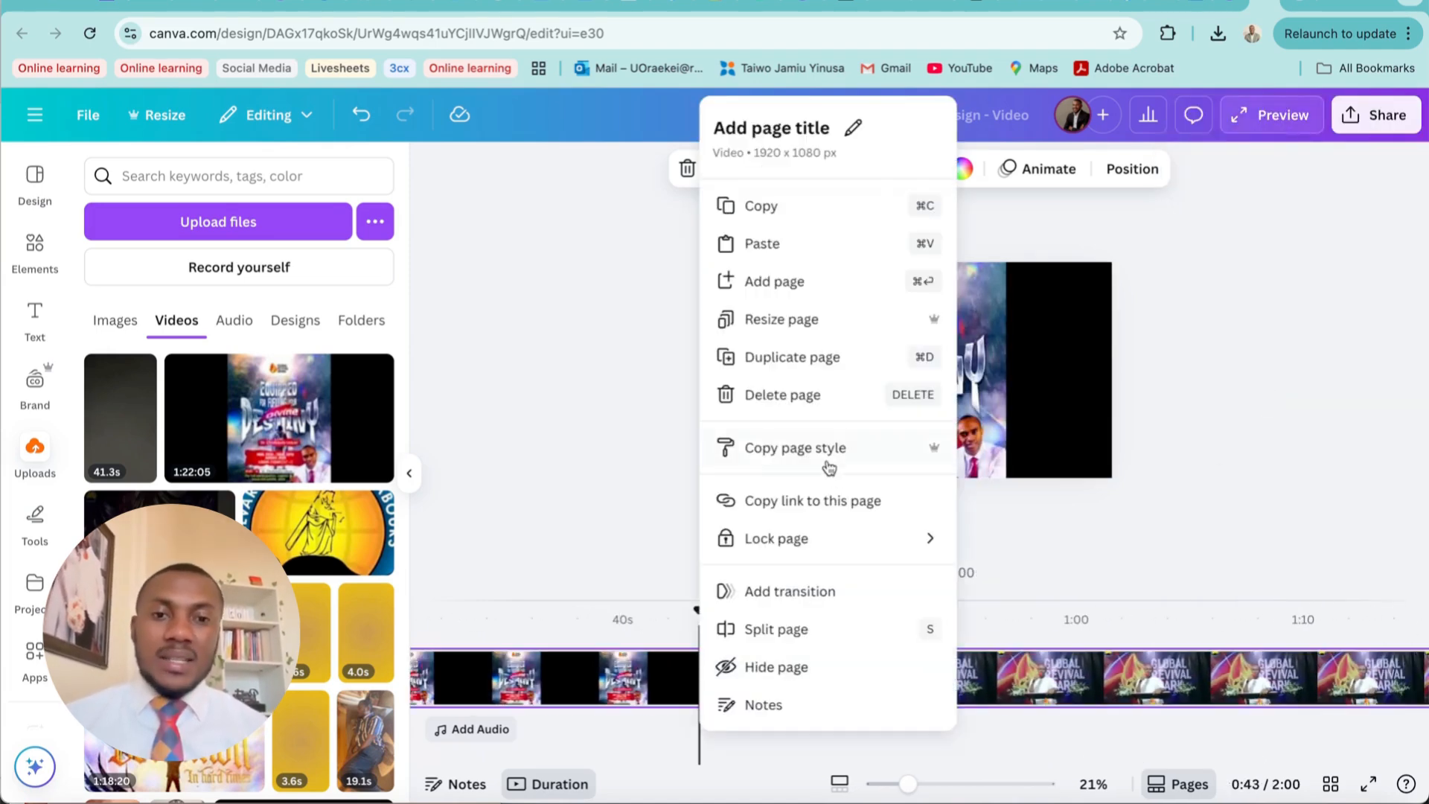
{"action": "left_click", "coordinate": [804, 408]}
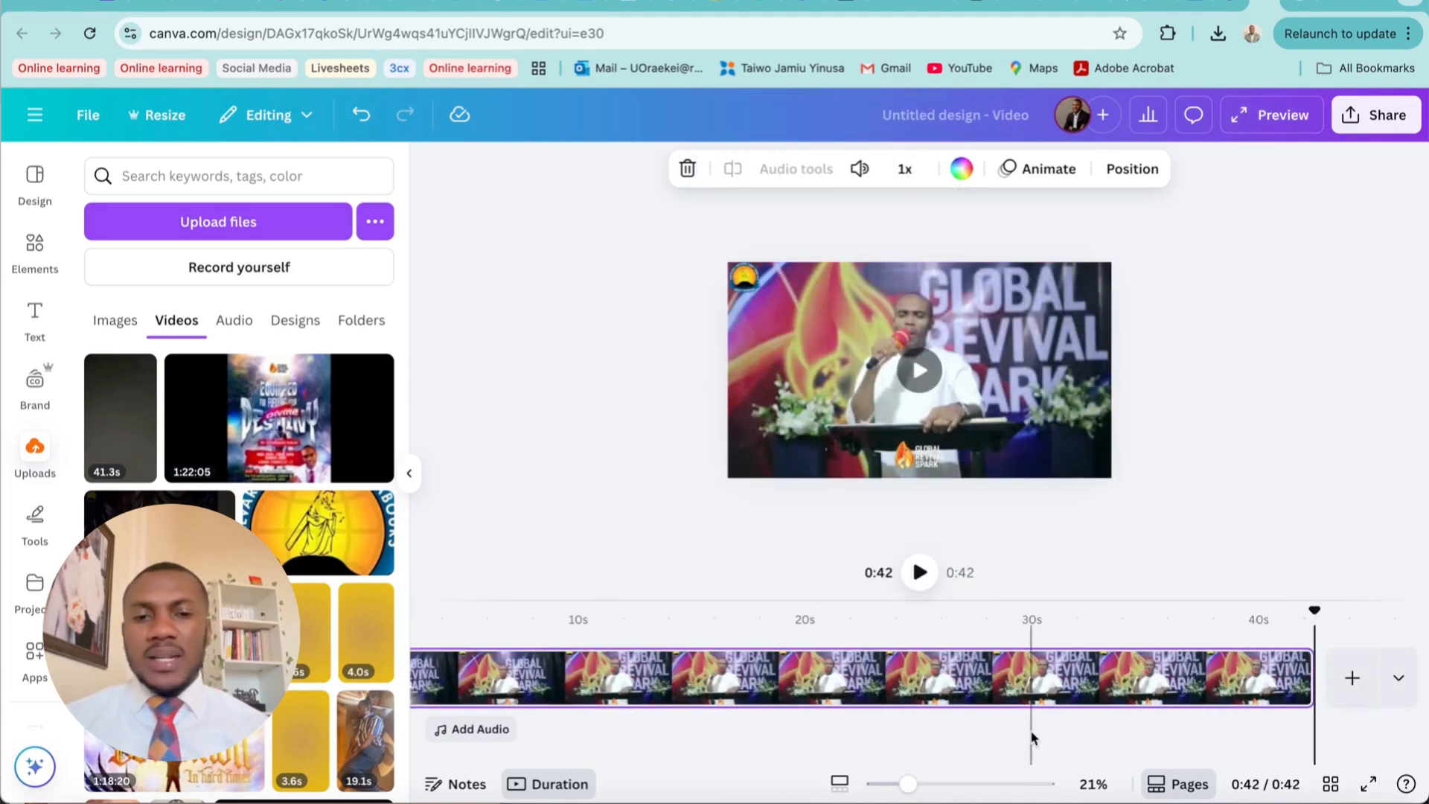
{"action": "left_click_drag", "start_coordinate": [908, 787], "coordinate": [901, 786]}
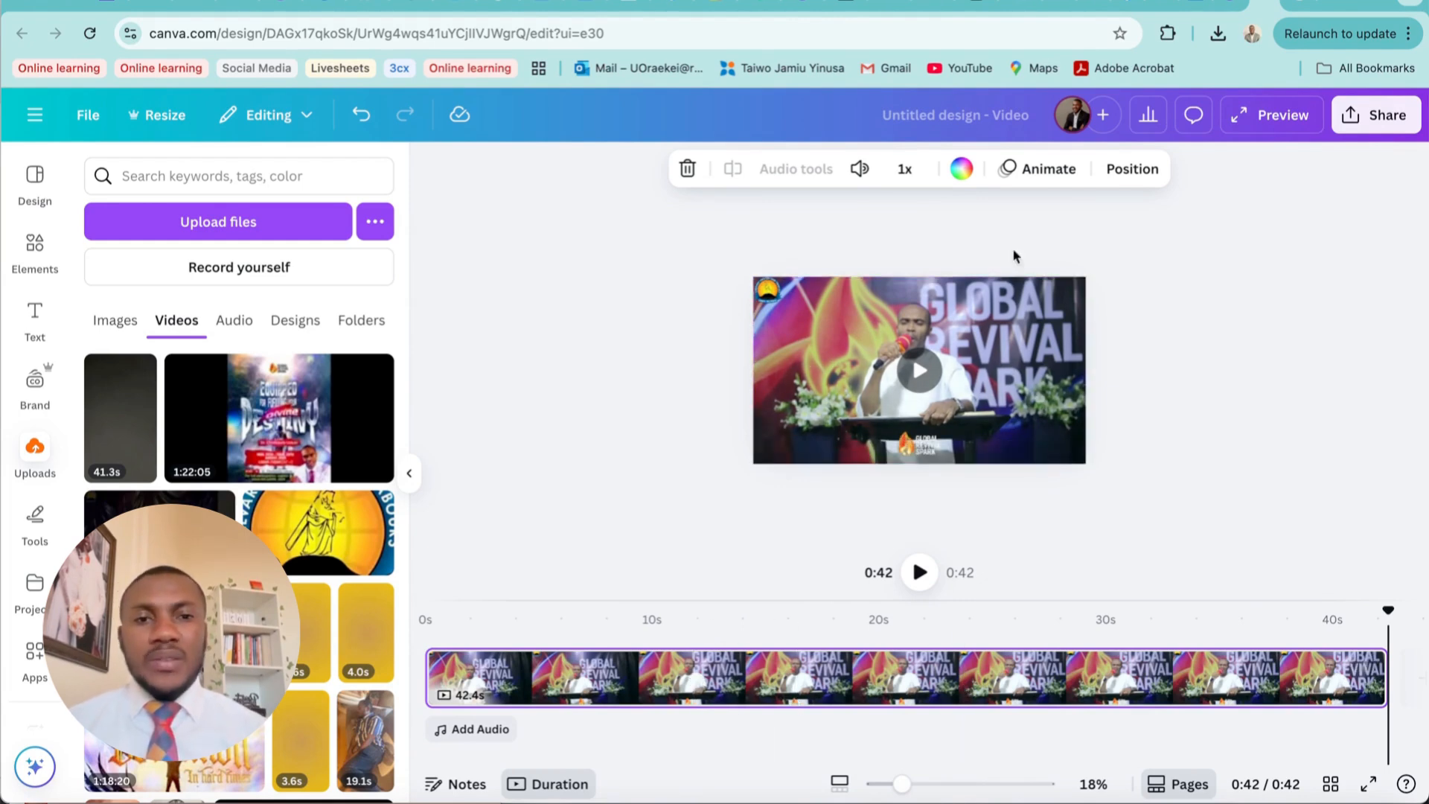
{"action": "mouse_move", "coordinate": [905, 792]}
{"action": "left_mouse_down"}
{"action": "mouse_move", "coordinate": [923, 794]}
{"action": "mouse_move", "coordinate": [907, 787]}
{"action": "left_mouse_up"}
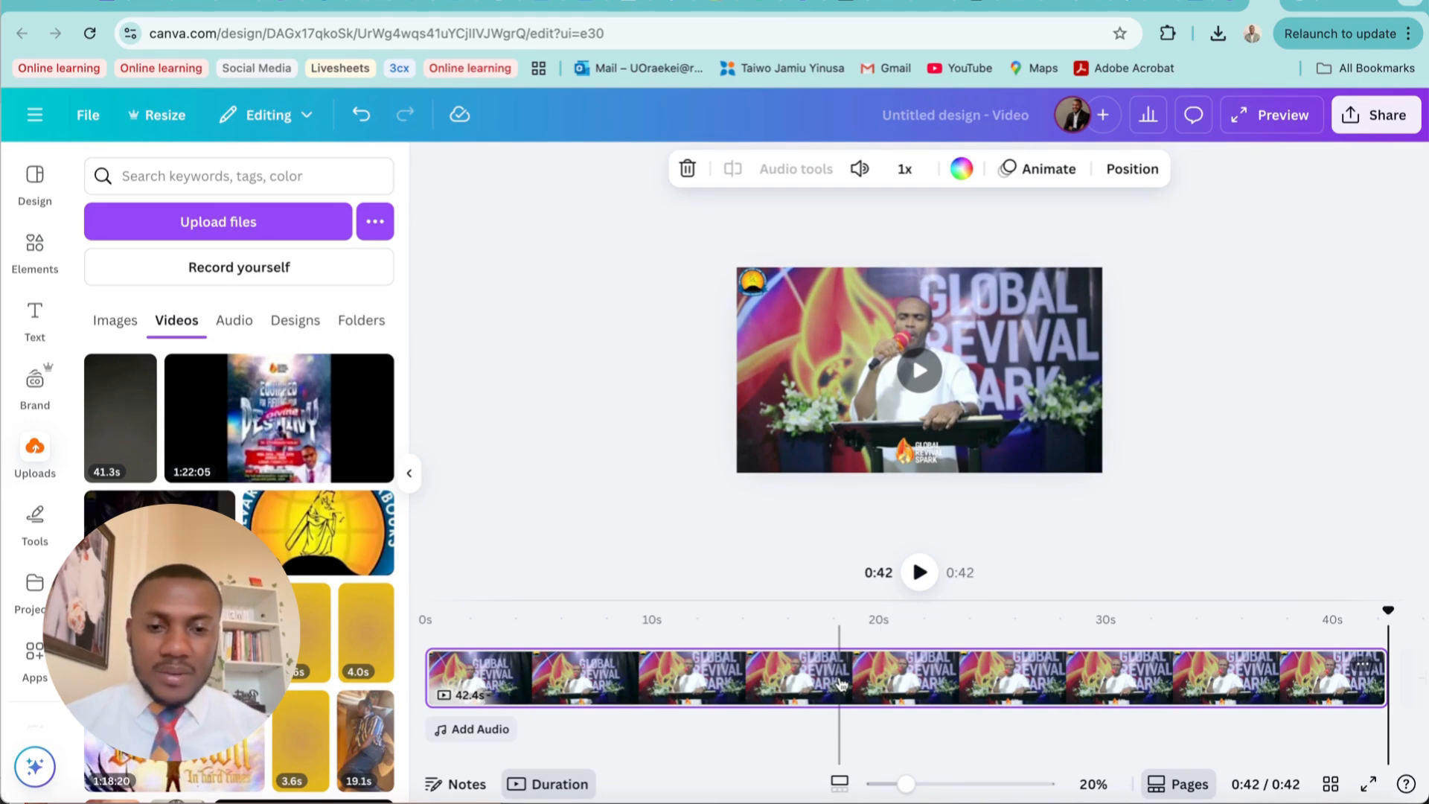
{"action": "left_click", "coordinate": [839, 785]}
{"action": "mouse_move", "coordinate": [887, 786]}
{"action": "left_mouse_down"}
{"action": "mouse_move", "coordinate": [923, 786]}
{"action": "mouse_move", "coordinate": [872, 789]}
{"action": "mouse_move", "coordinate": [891, 787]}
{"action": "left_mouse_up"}
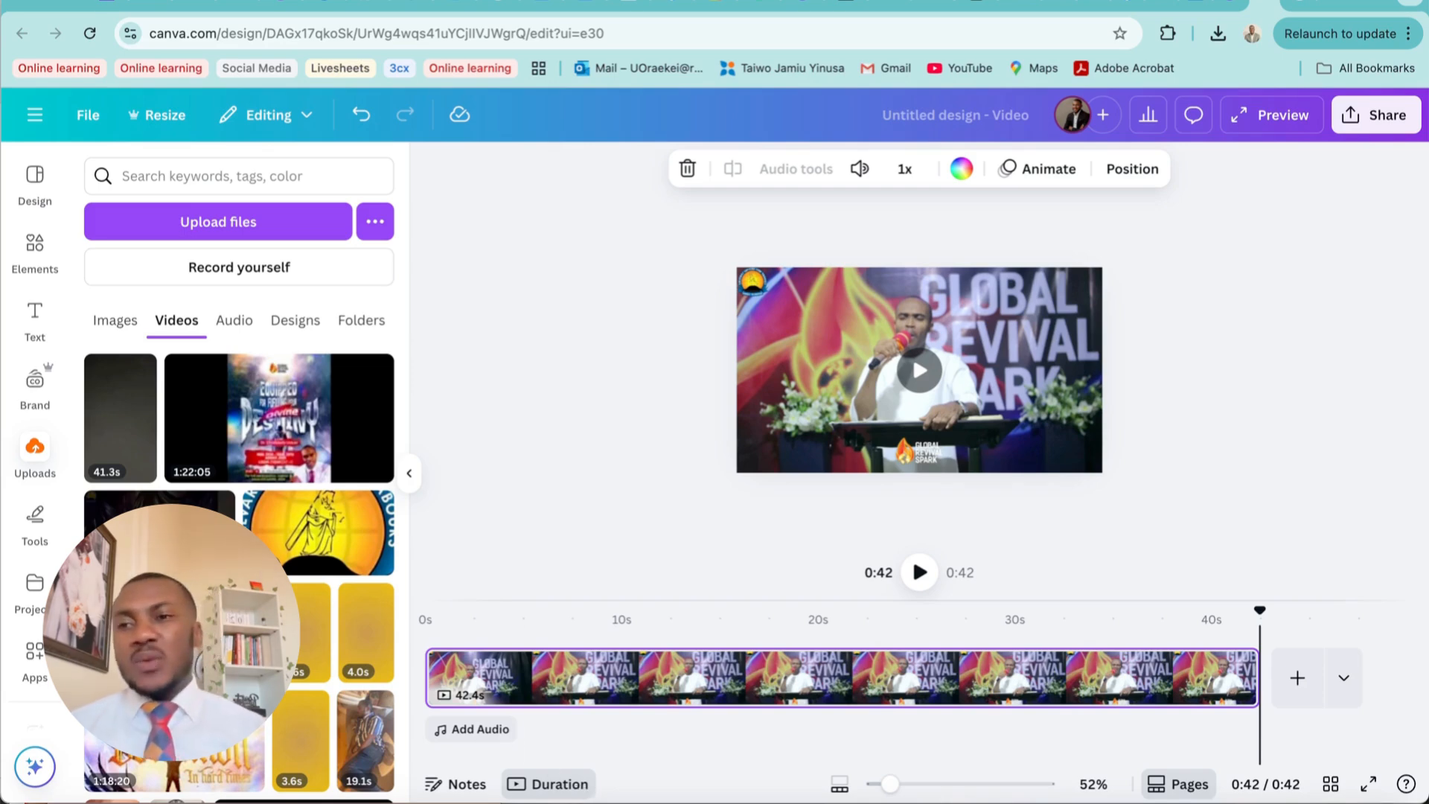
Search the elements for "youtube subscribe button" and add the 7.0s purple-background Subscribe video to the page
{"action": "left_click", "coordinate": [37, 244]}
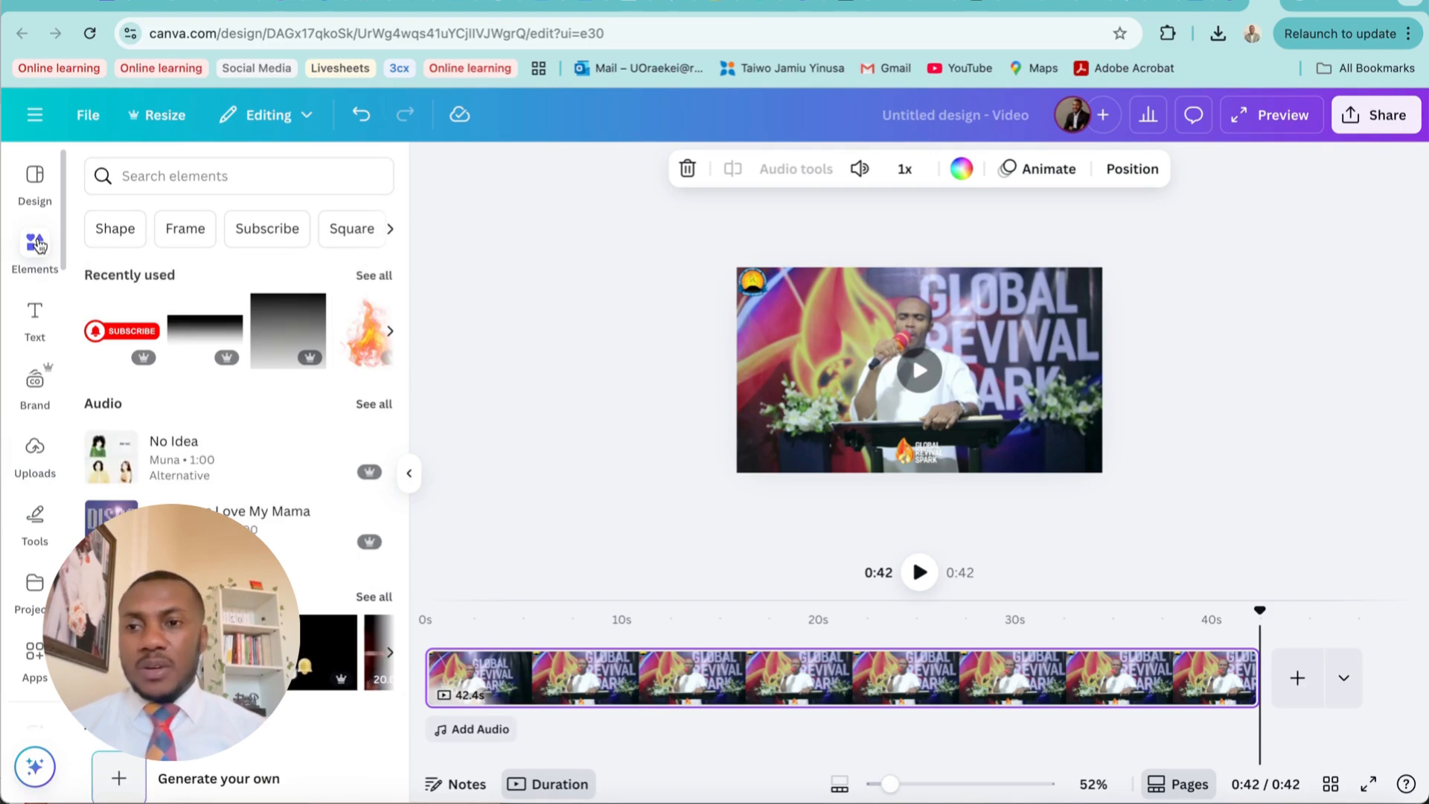
{"action": "left_click", "coordinate": [31, 253]}
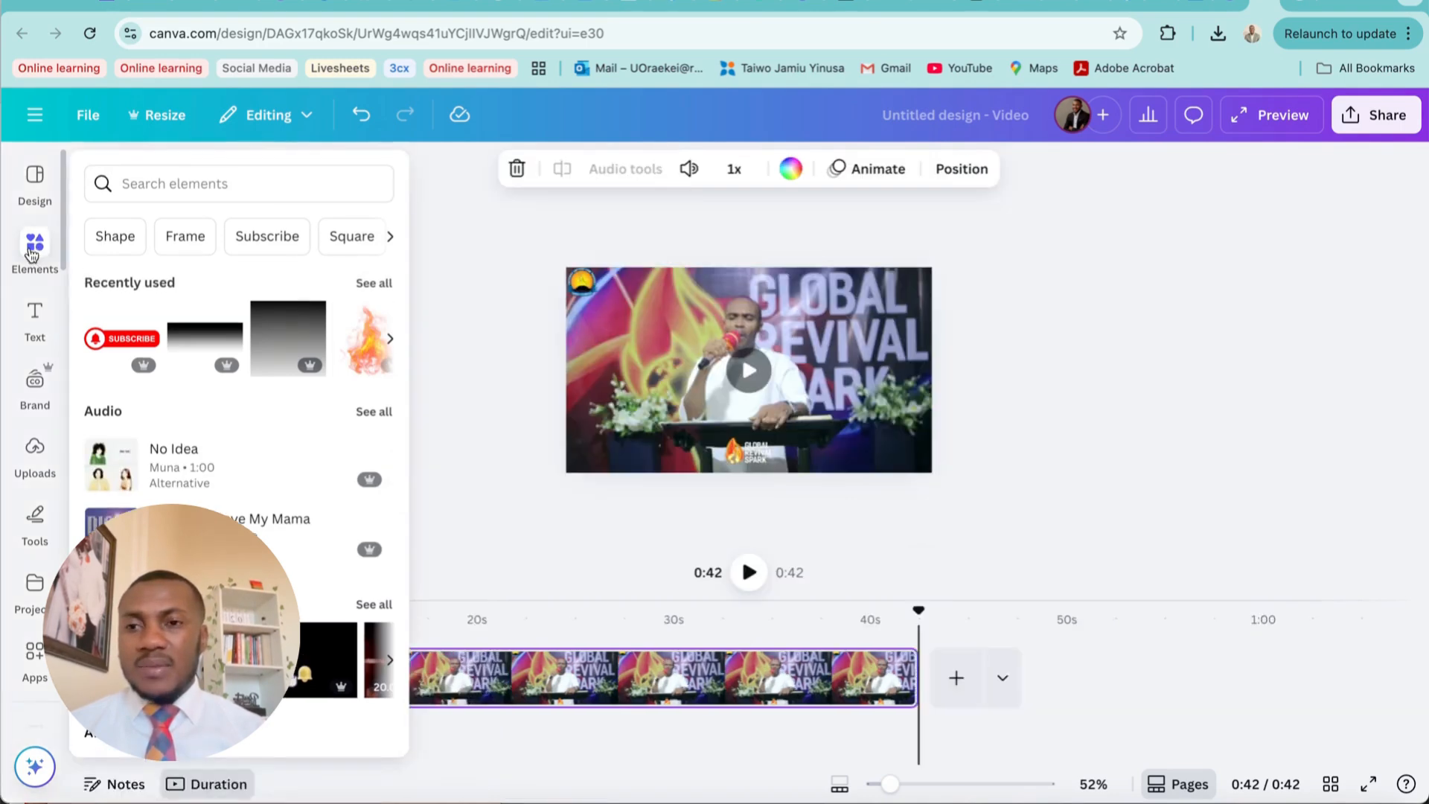
{"action": "left_click", "coordinate": [256, 187]}
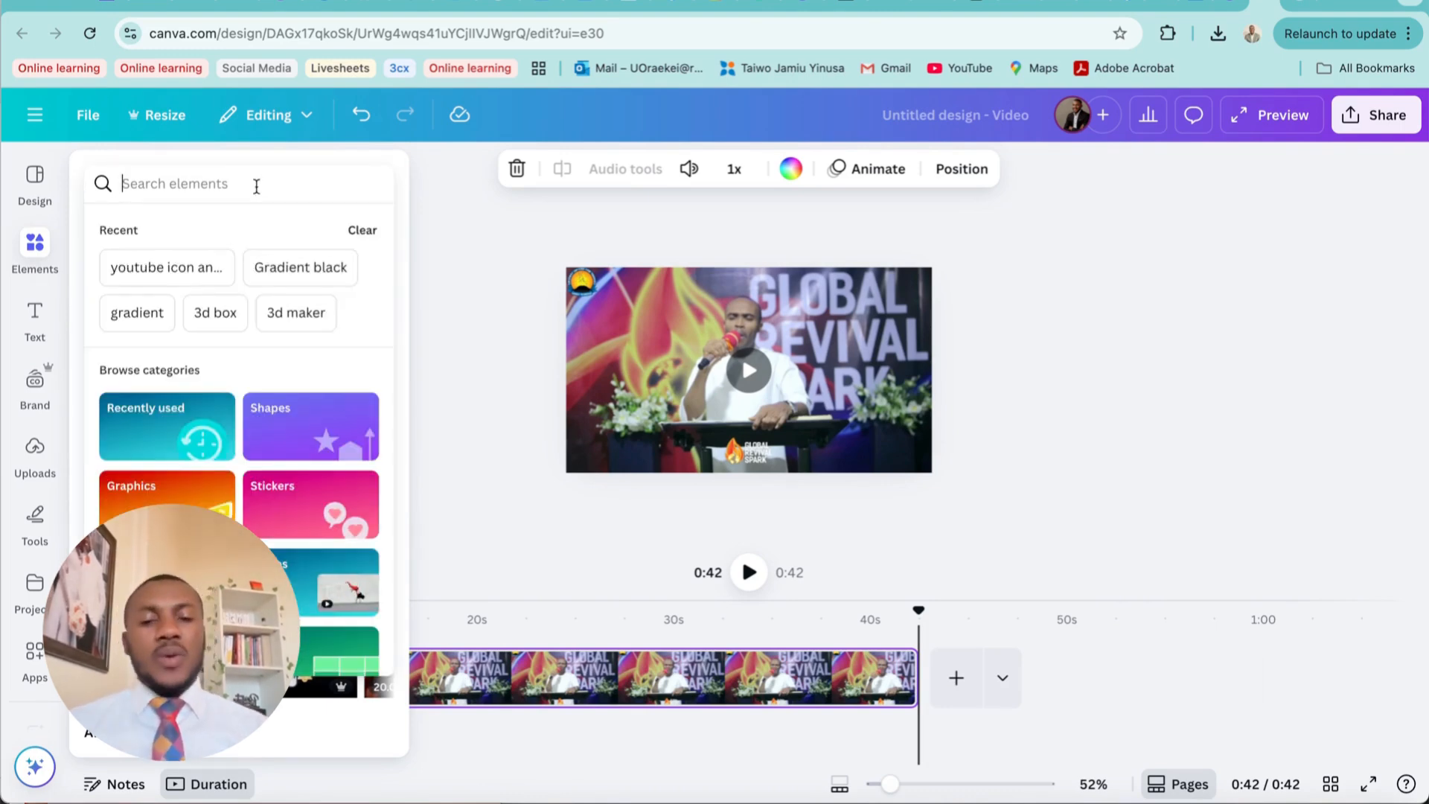
{"action": "type", "text": "youtube "}
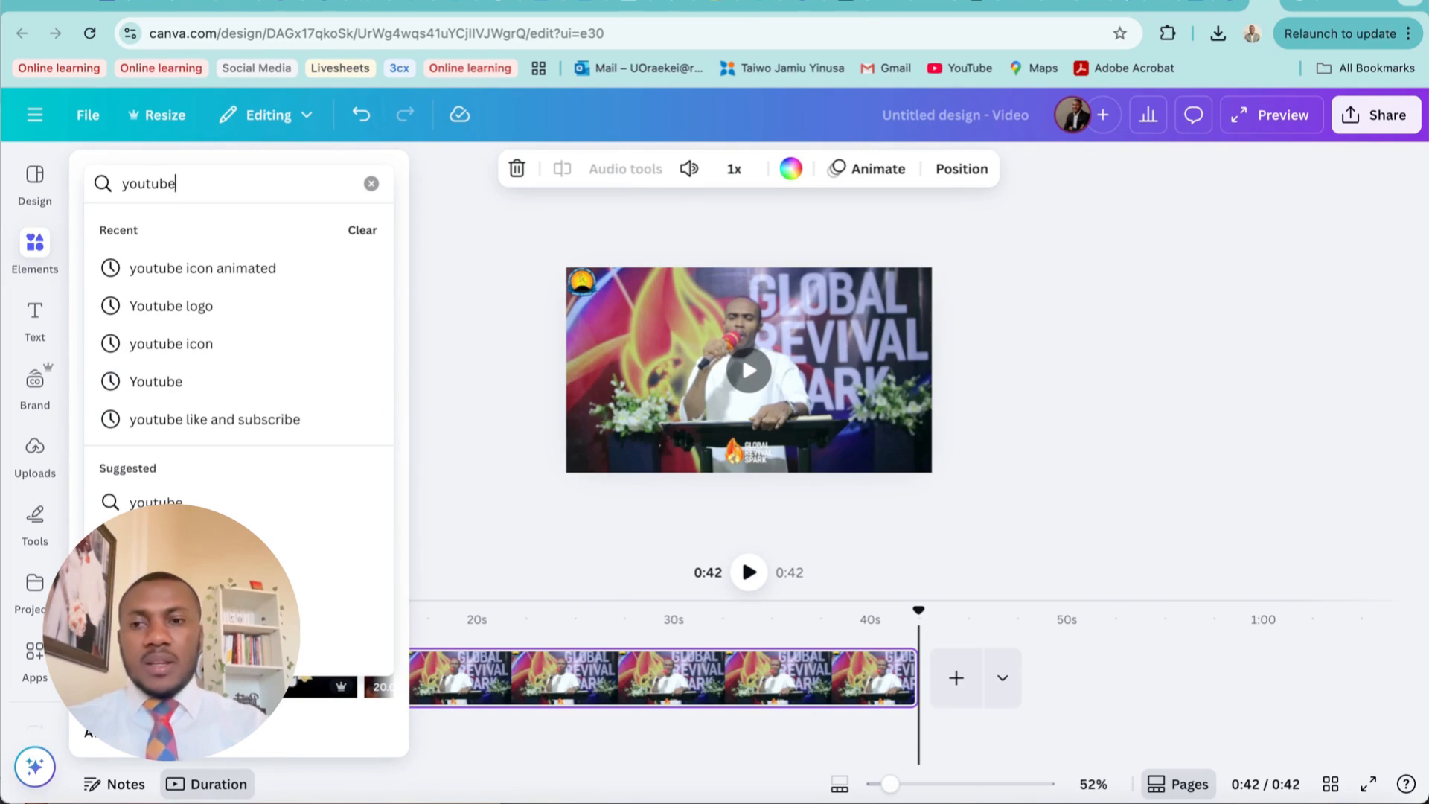
{"action": "type", "text": "subscribe"}
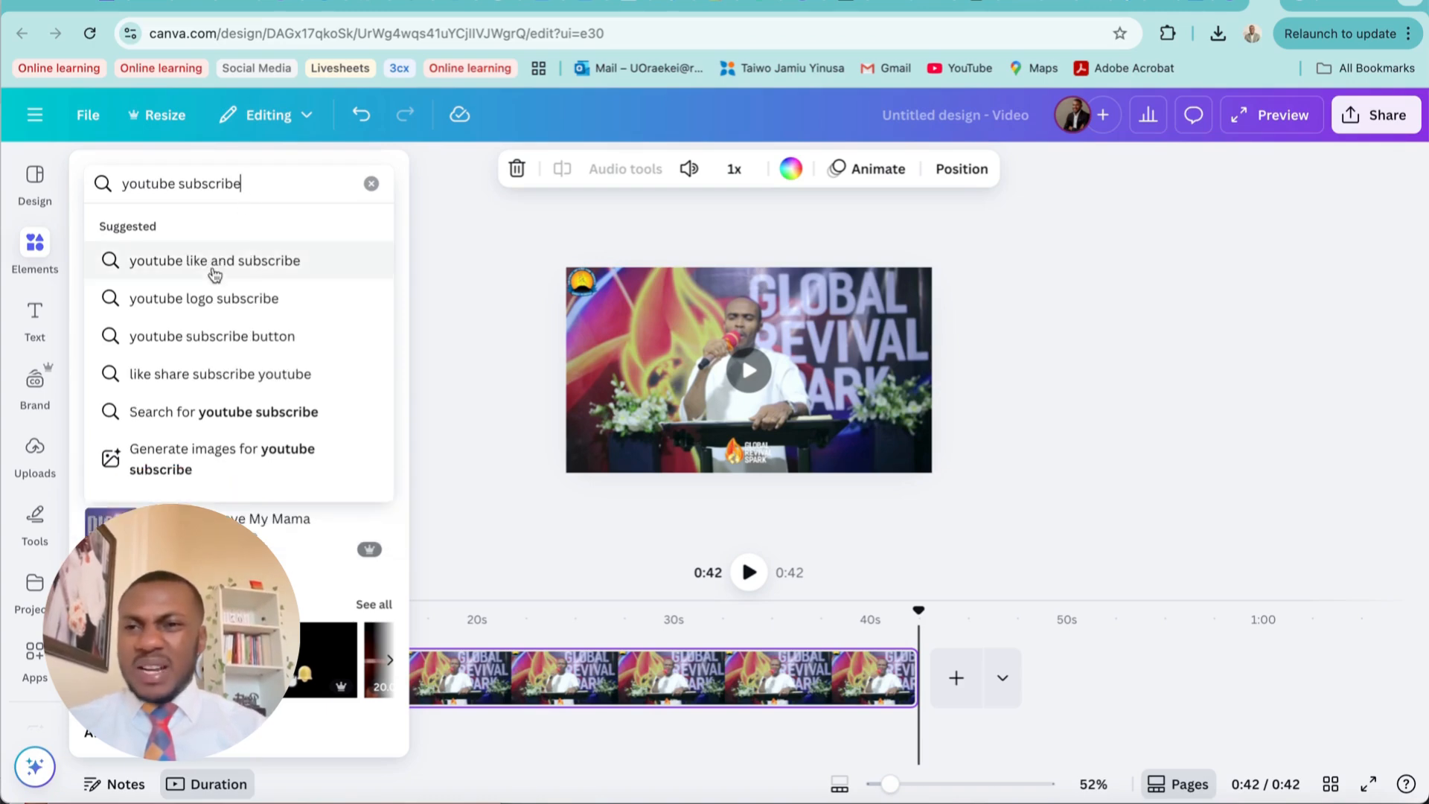
{"action": "left_click", "coordinate": [221, 336]}
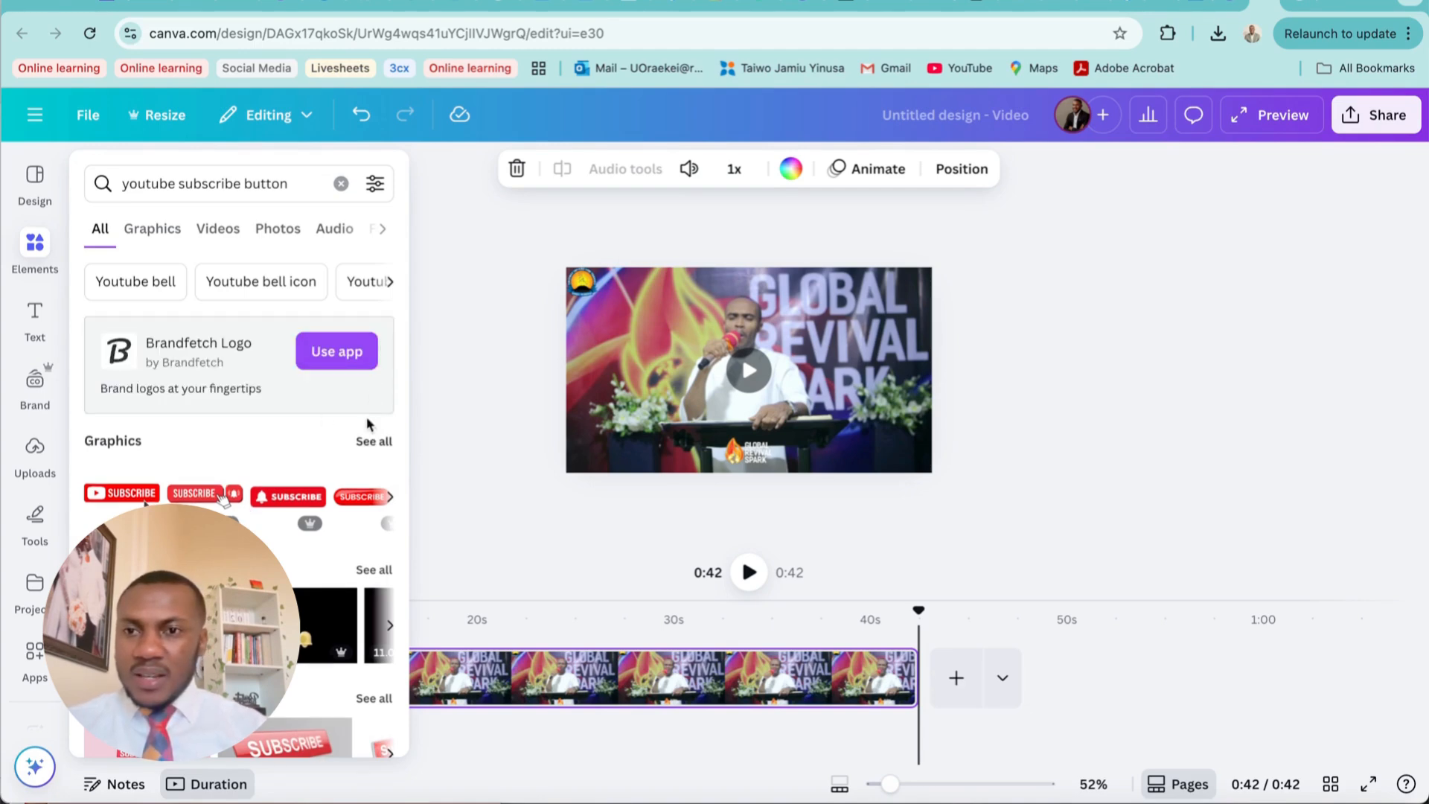
{"action": "left_click", "coordinate": [221, 229]}
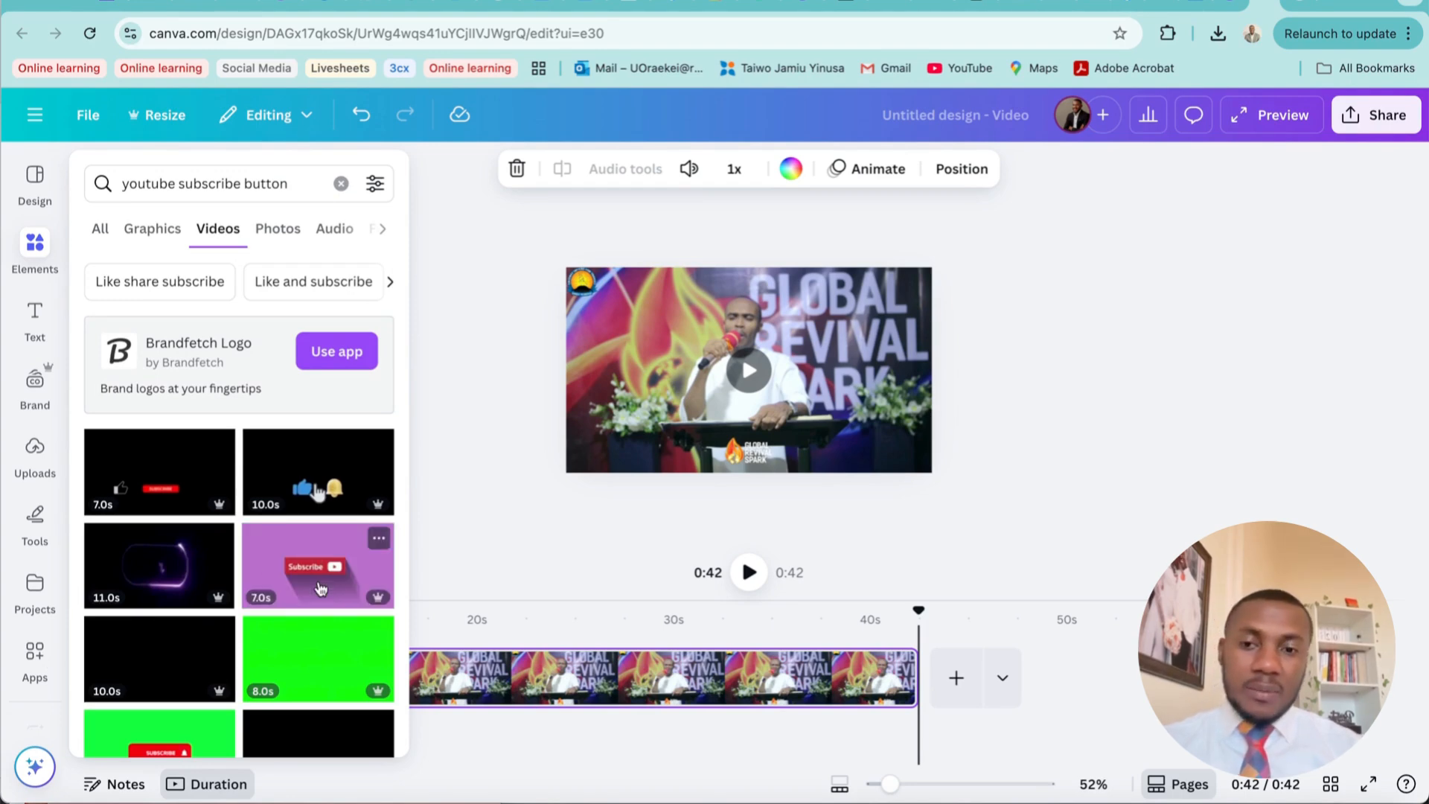
{"action": "left_click", "coordinate": [320, 590]}
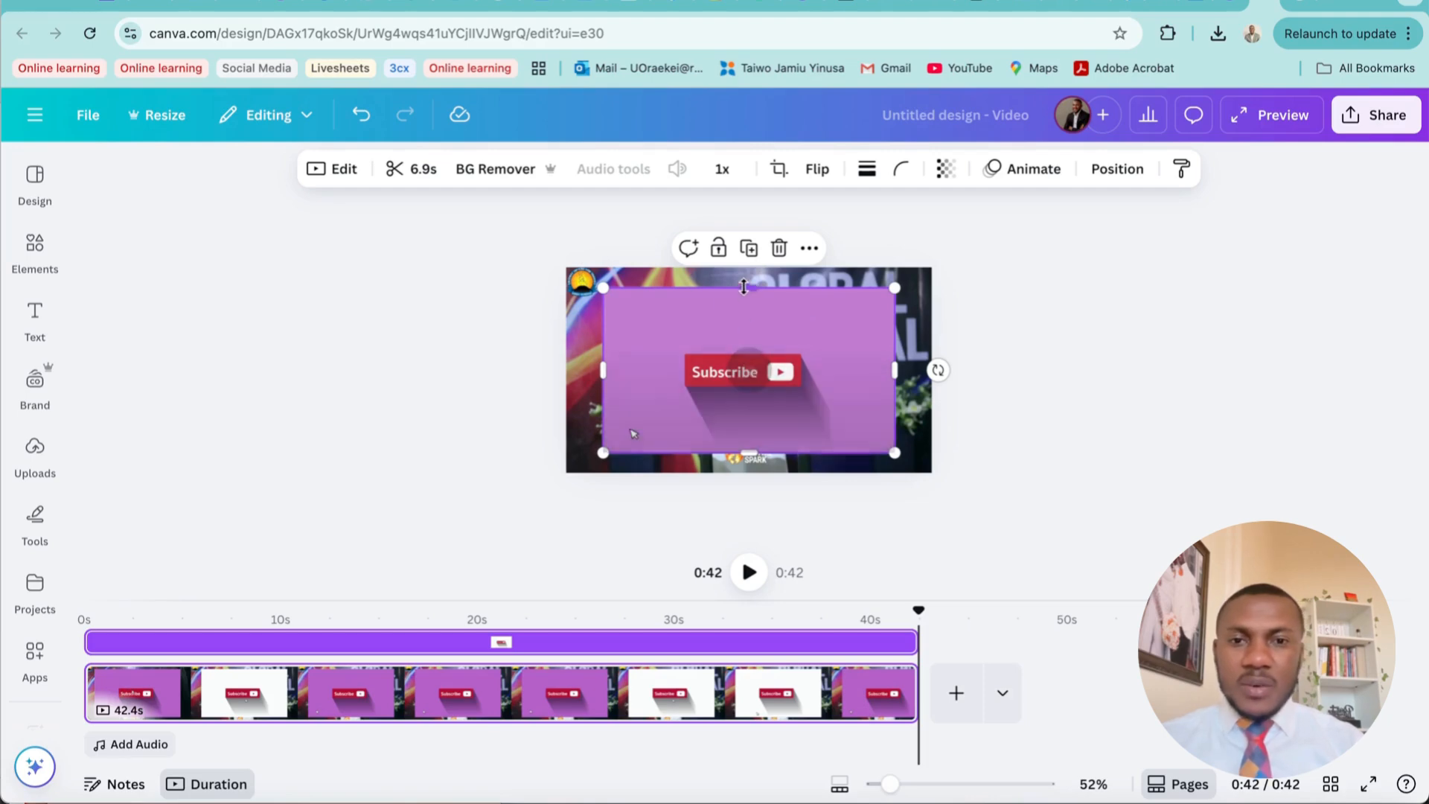
Crop the Subscribe video down to its red button, shrink it and place it in the frame's lower right area beside the logo
{"action": "left_click_drag", "start_coordinate": [748, 288], "coordinate": [751, 353]}
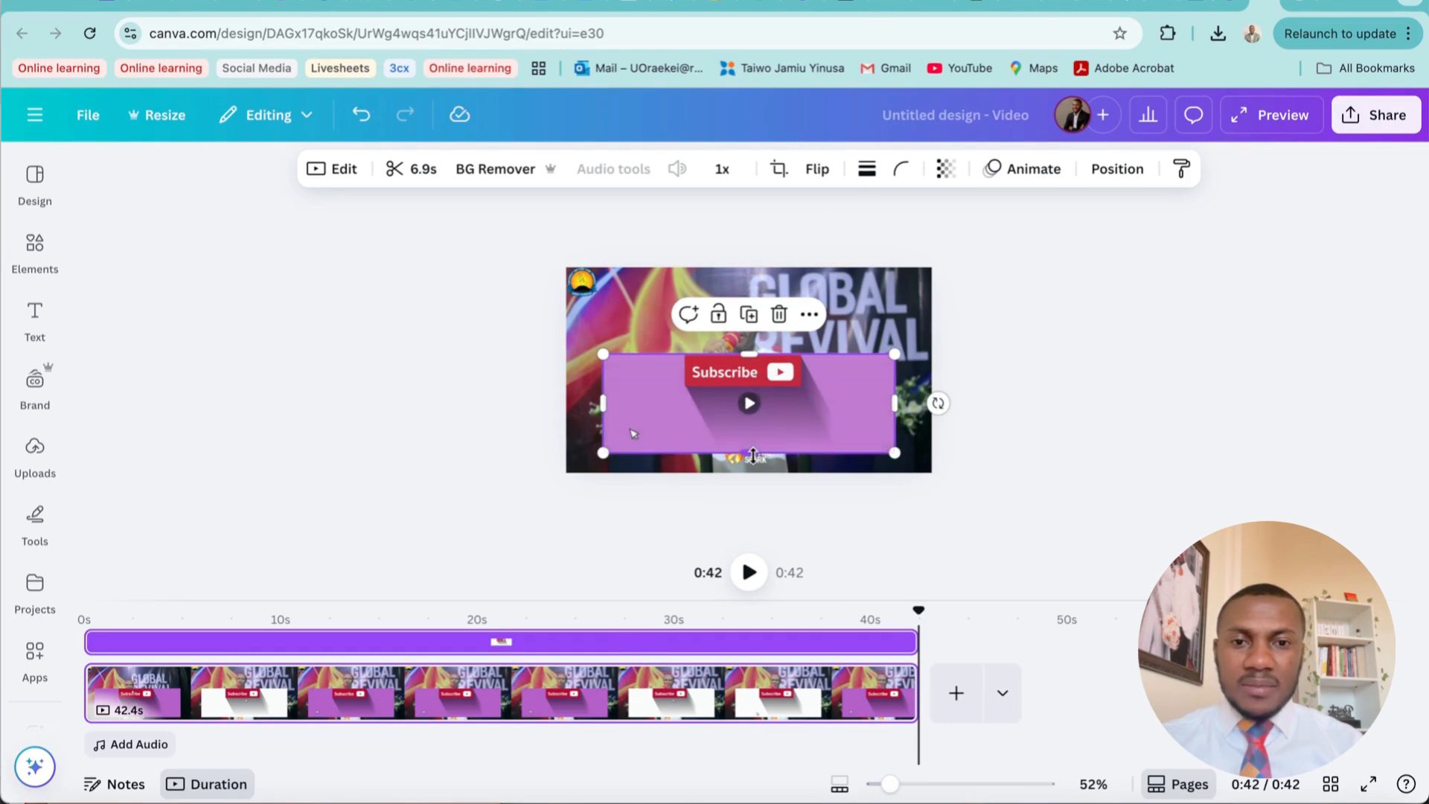
{"action": "left_click_drag", "start_coordinate": [748, 452], "coordinate": [750, 387]}
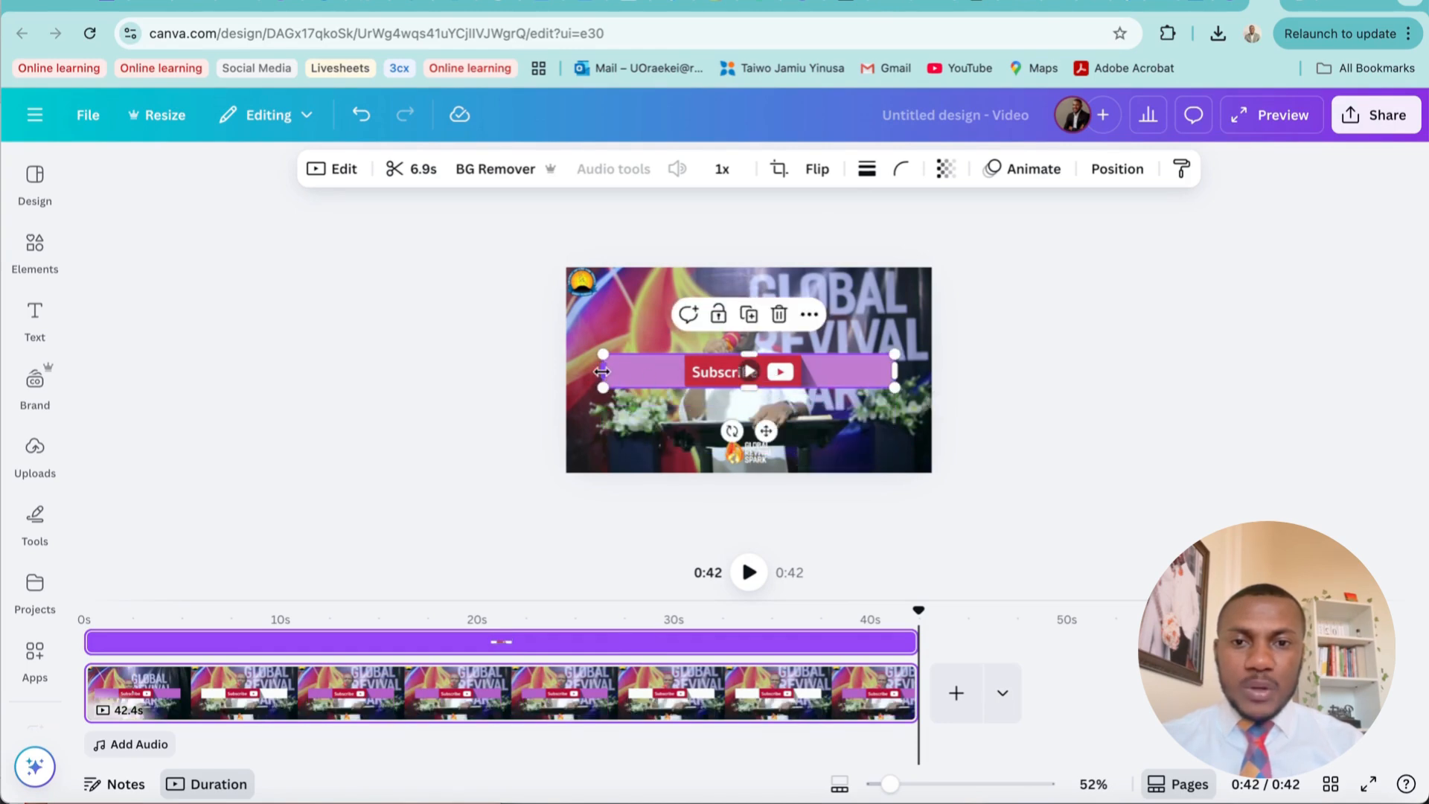
{"action": "left_click_drag", "start_coordinate": [603, 370], "coordinate": [685, 371]}
{"action": "left_click_drag", "start_coordinate": [897, 374], "coordinate": [864, 436]}
{"action": "left_click", "coordinate": [887, 445]}
{"action": "left_click", "coordinate": [780, 371]}
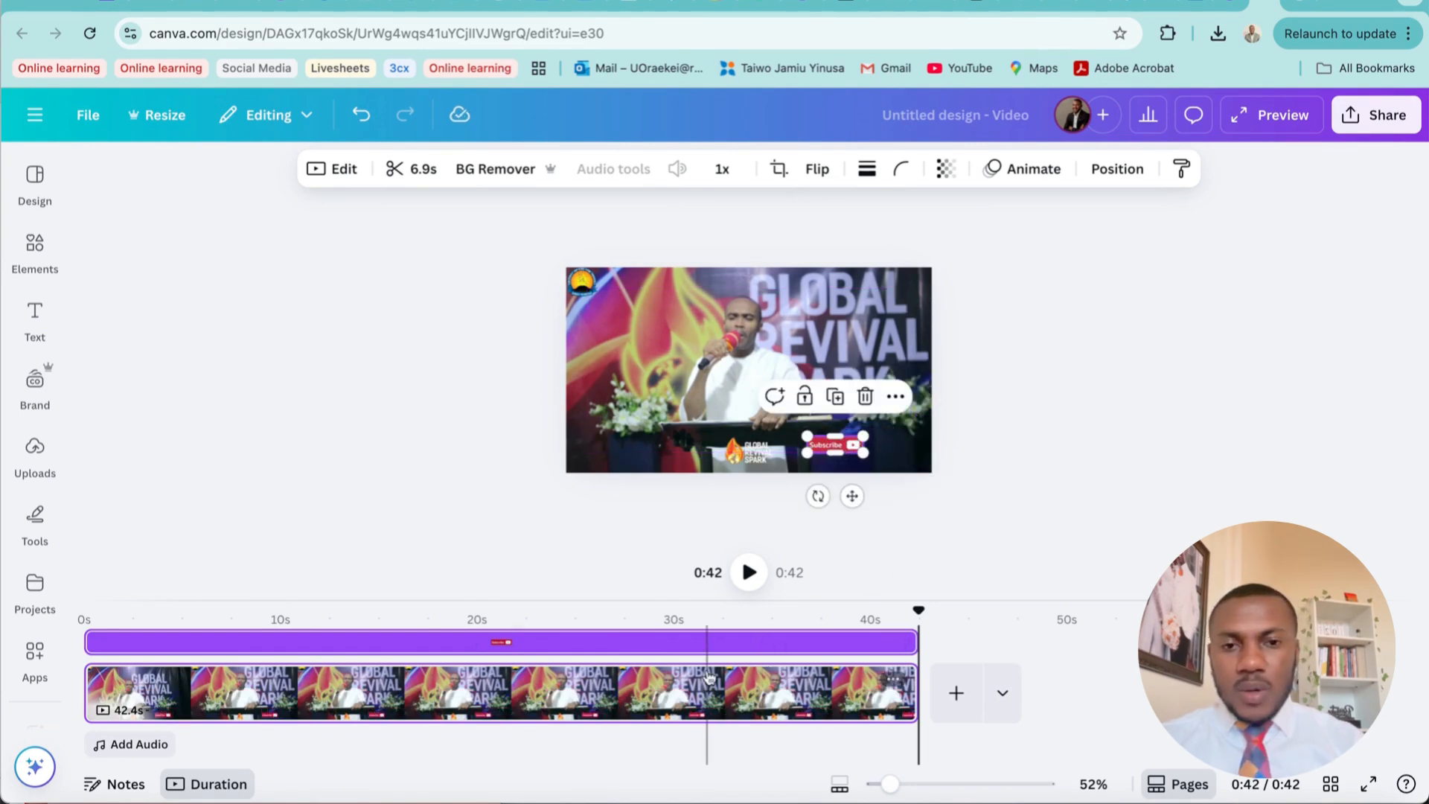
Move the Subscribe button closer to the frame's lower-right corner and preview the clip from the beginning
{"action": "left_click", "coordinate": [84, 641]}
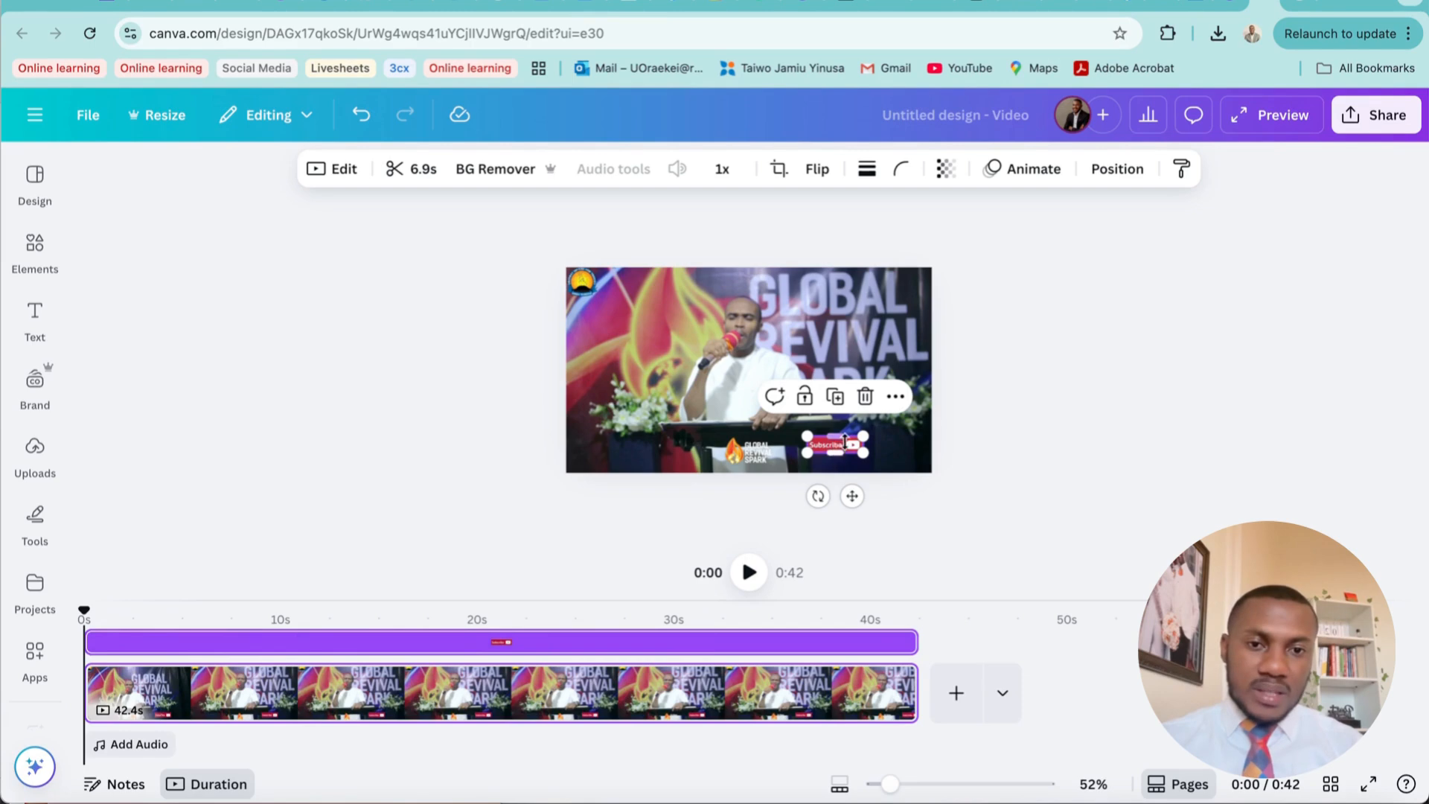
{"action": "left_click_drag", "start_coordinate": [889, 785], "coordinate": [926, 792]}
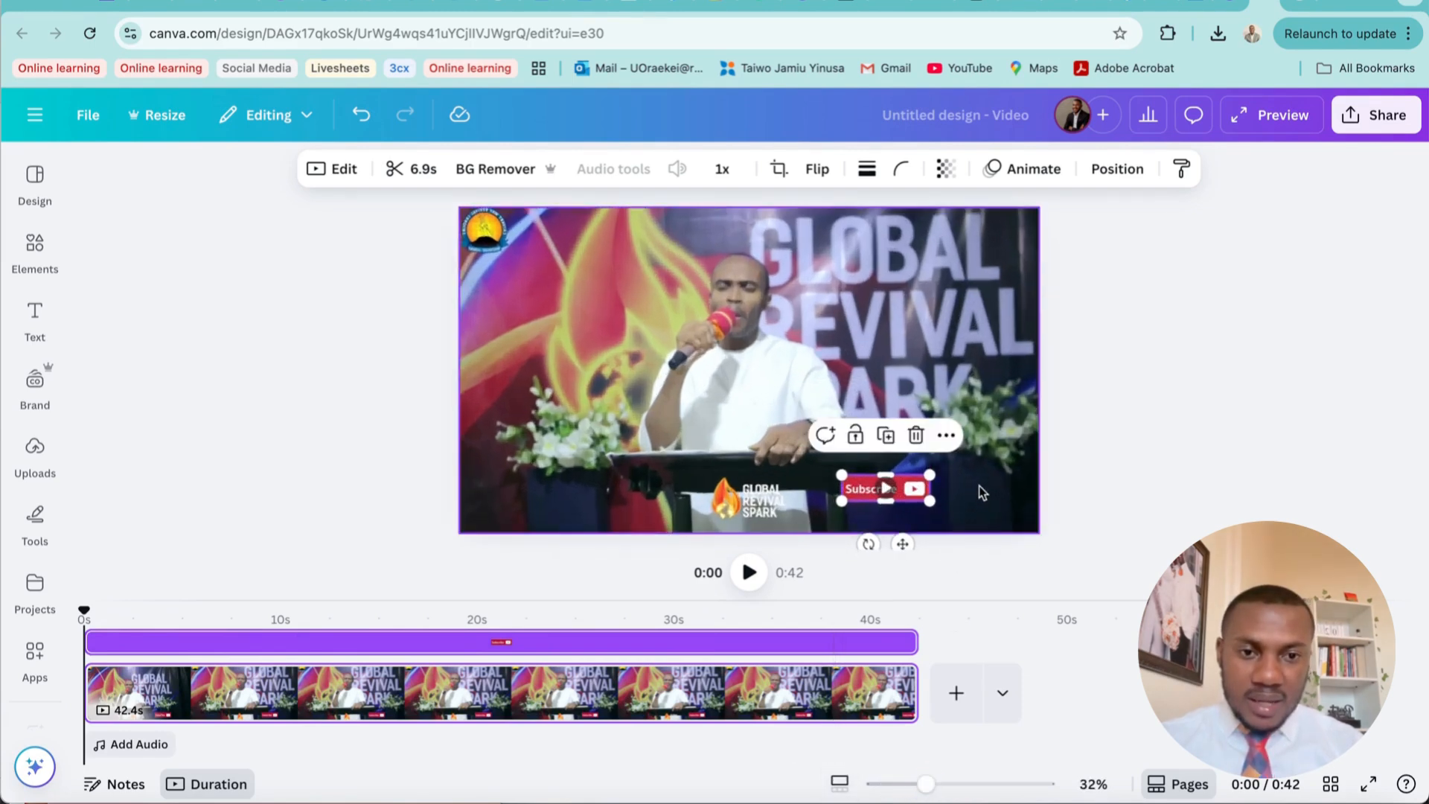
{"action": "left_click_drag", "start_coordinate": [913, 489], "coordinate": [980, 503]}
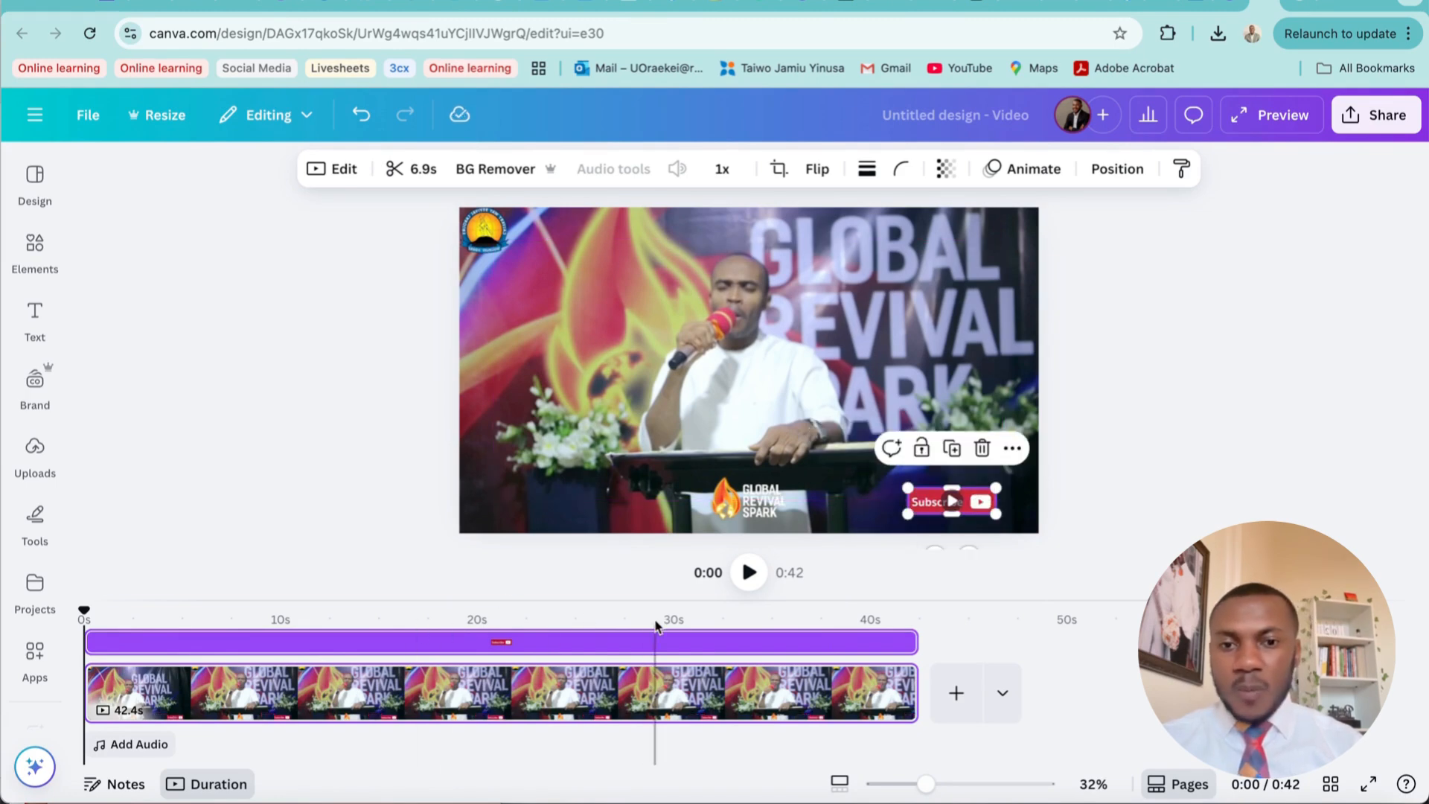
{"action": "left_click", "coordinate": [749, 572]}
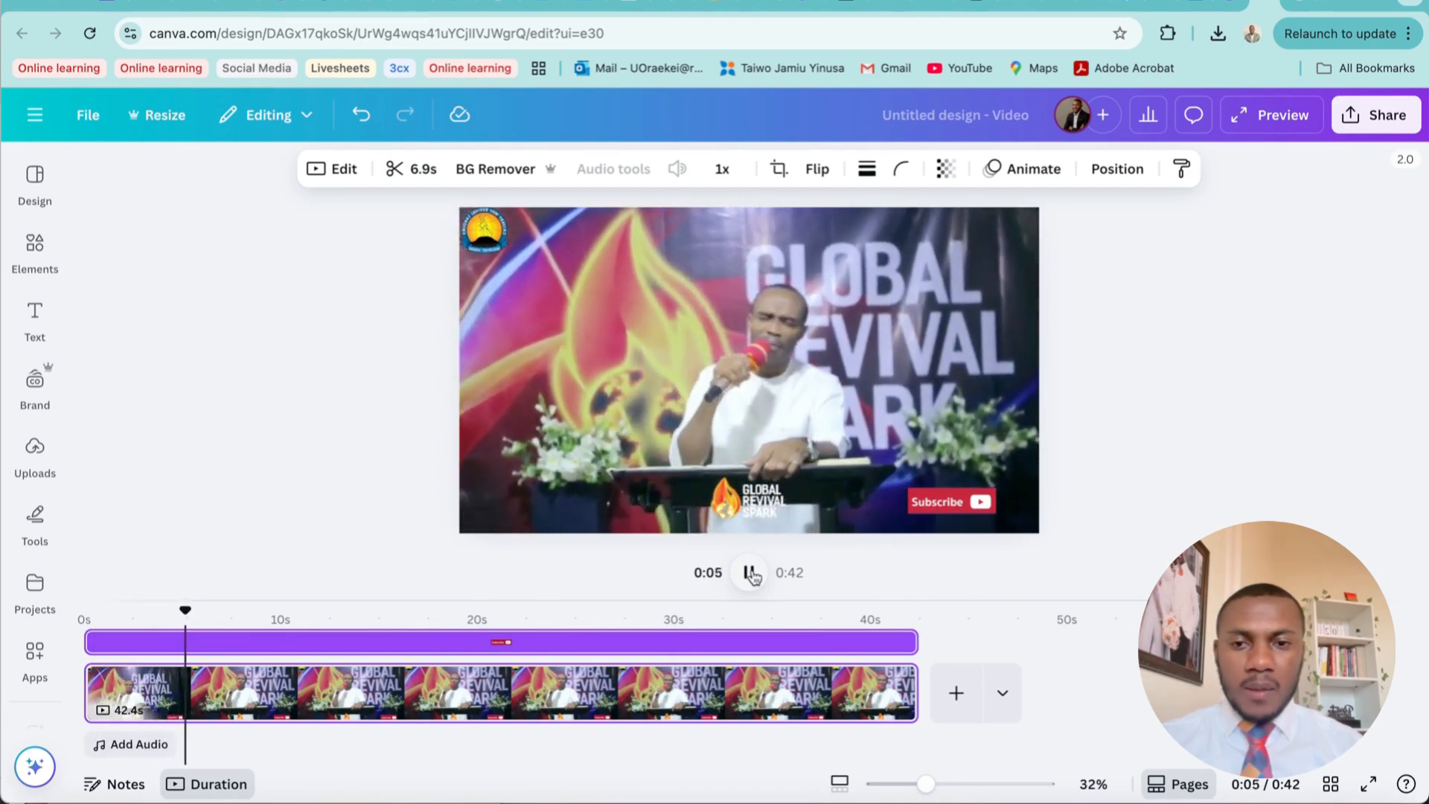
{"action": "left_click", "coordinate": [750, 573]}
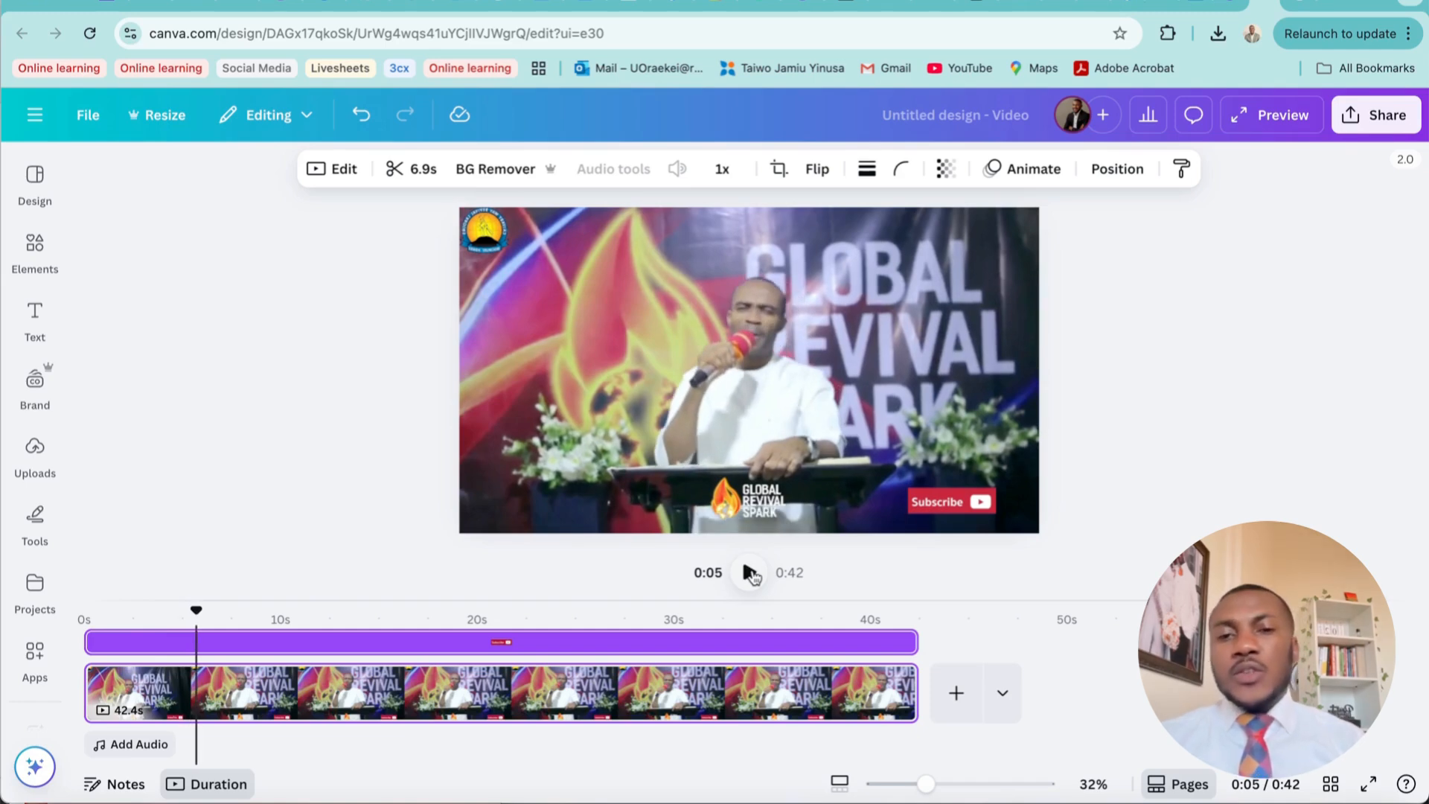
Trim the Subscribe overlay's timing so it starts at about 10 seconds, and play the clip from the beginning to check it
{"action": "left_click", "coordinate": [972, 493]}
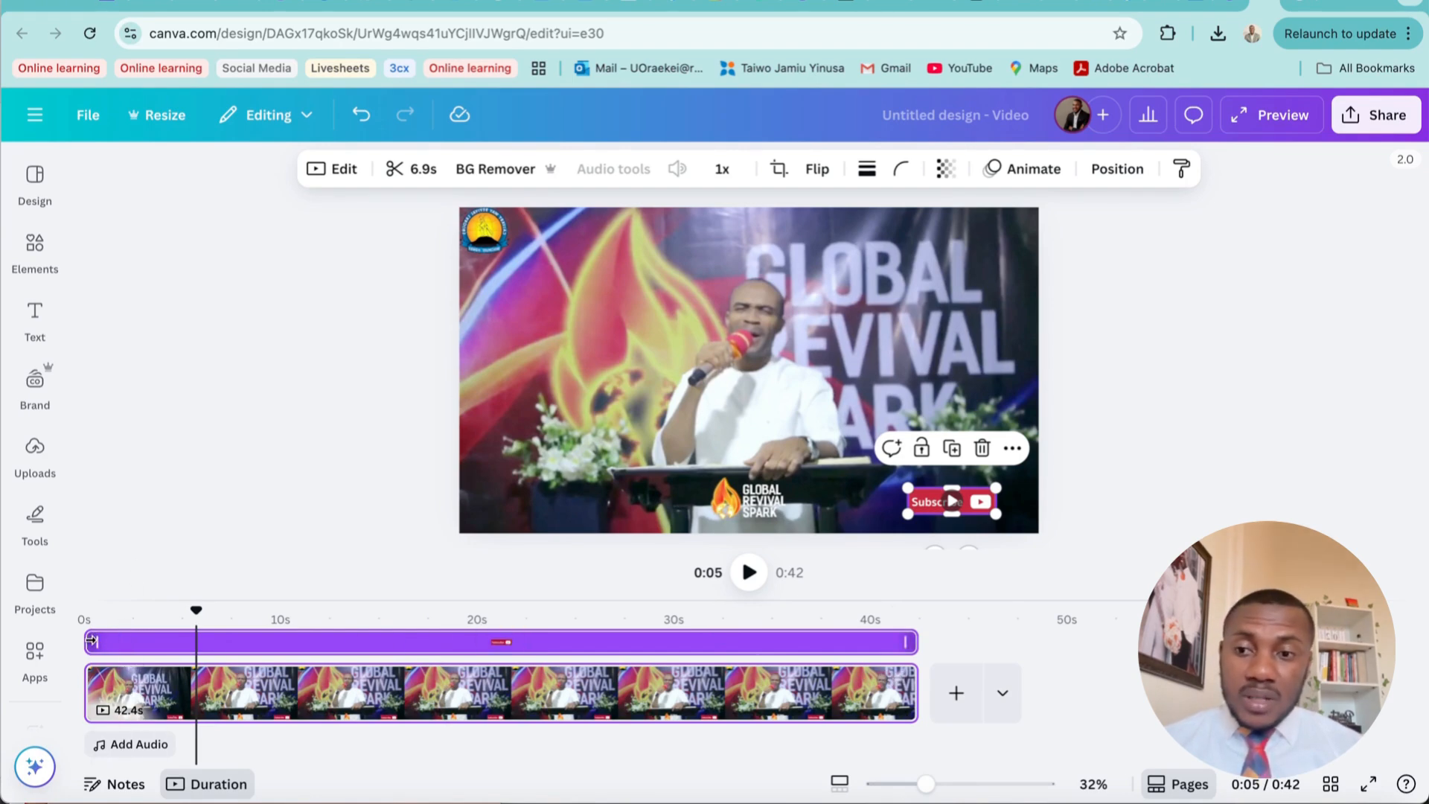
{"action": "left_click_drag", "start_coordinate": [91, 641], "coordinate": [282, 645]}
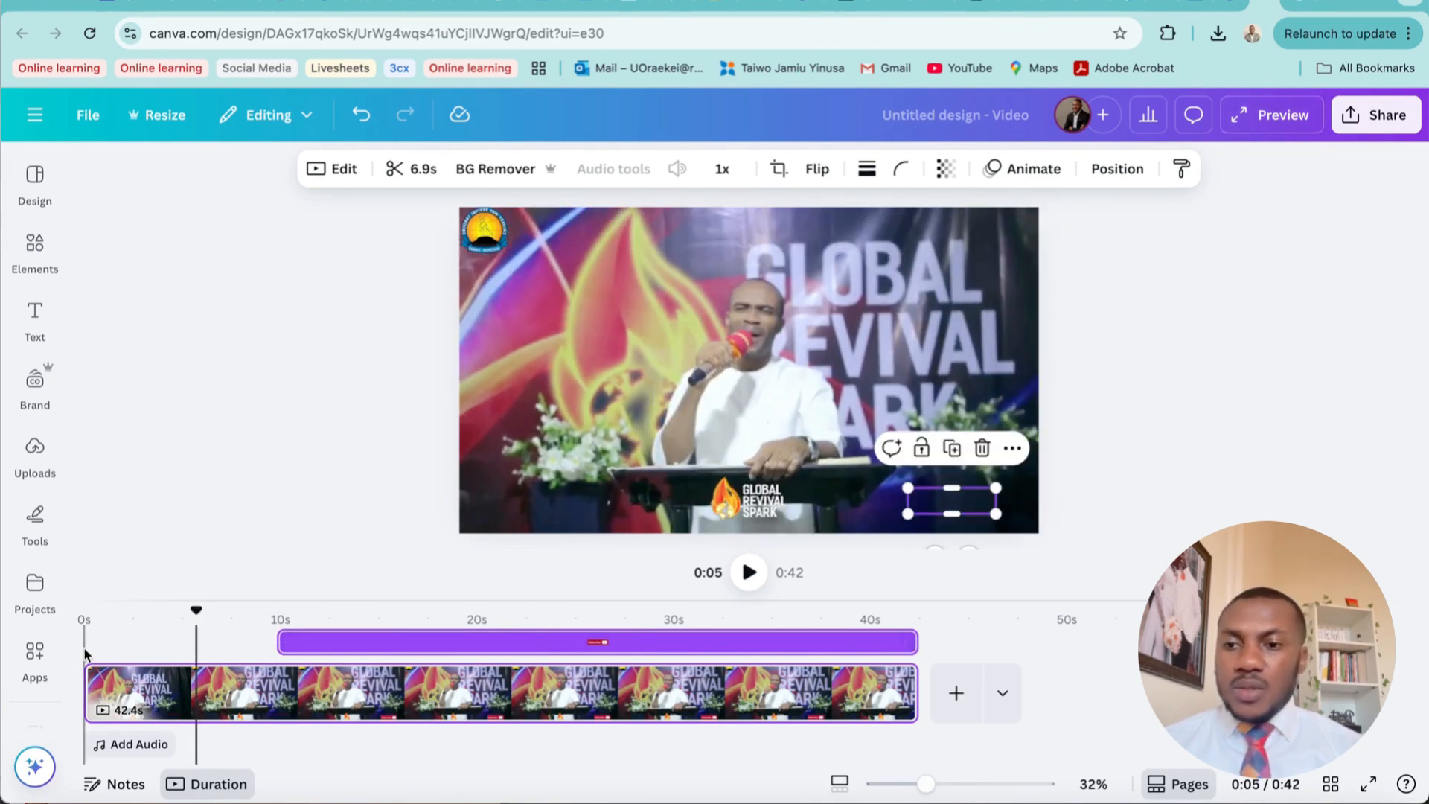
{"action": "left_click", "coordinate": [84, 654]}
{"action": "left_click", "coordinate": [748, 579]}
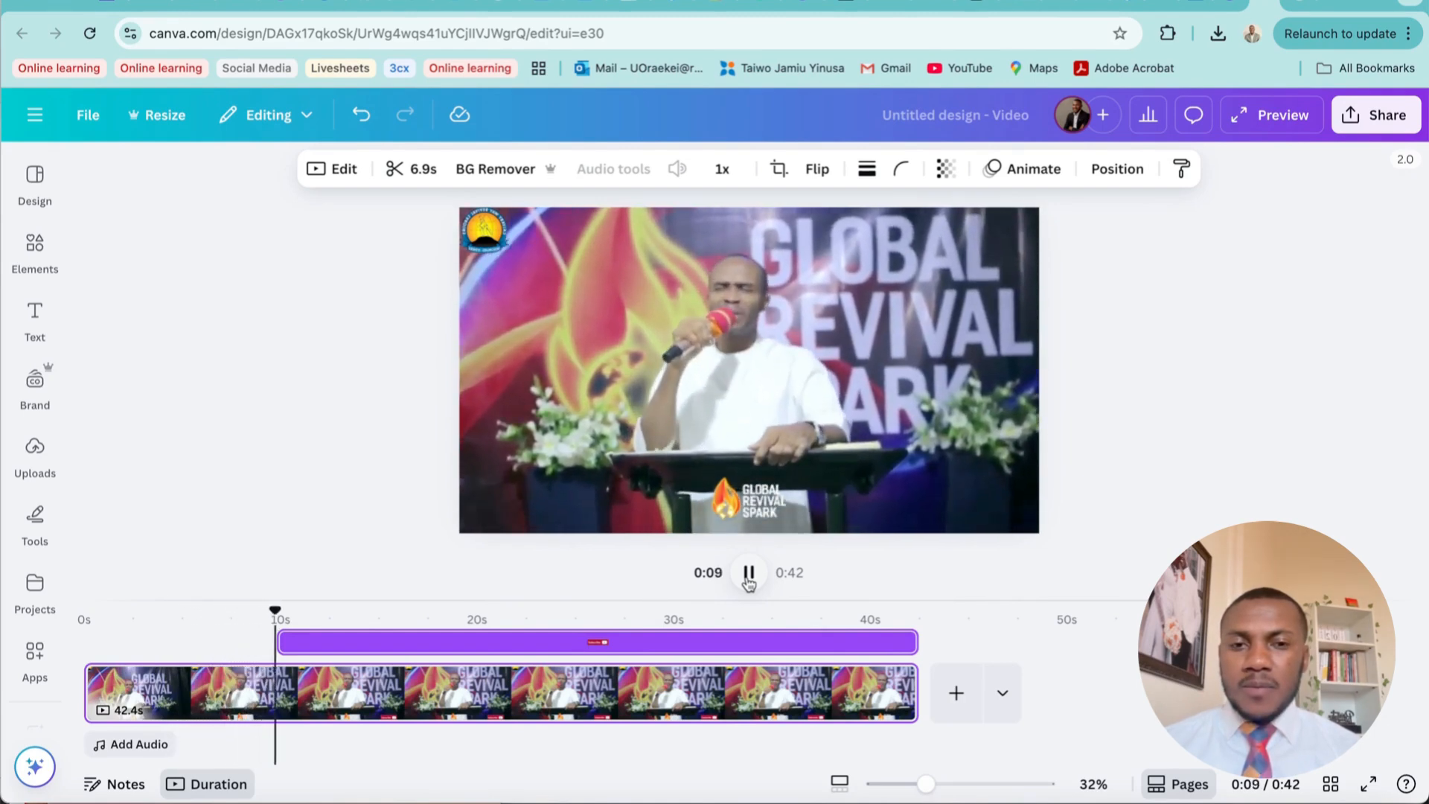
{"action": "left_click", "coordinate": [749, 575]}
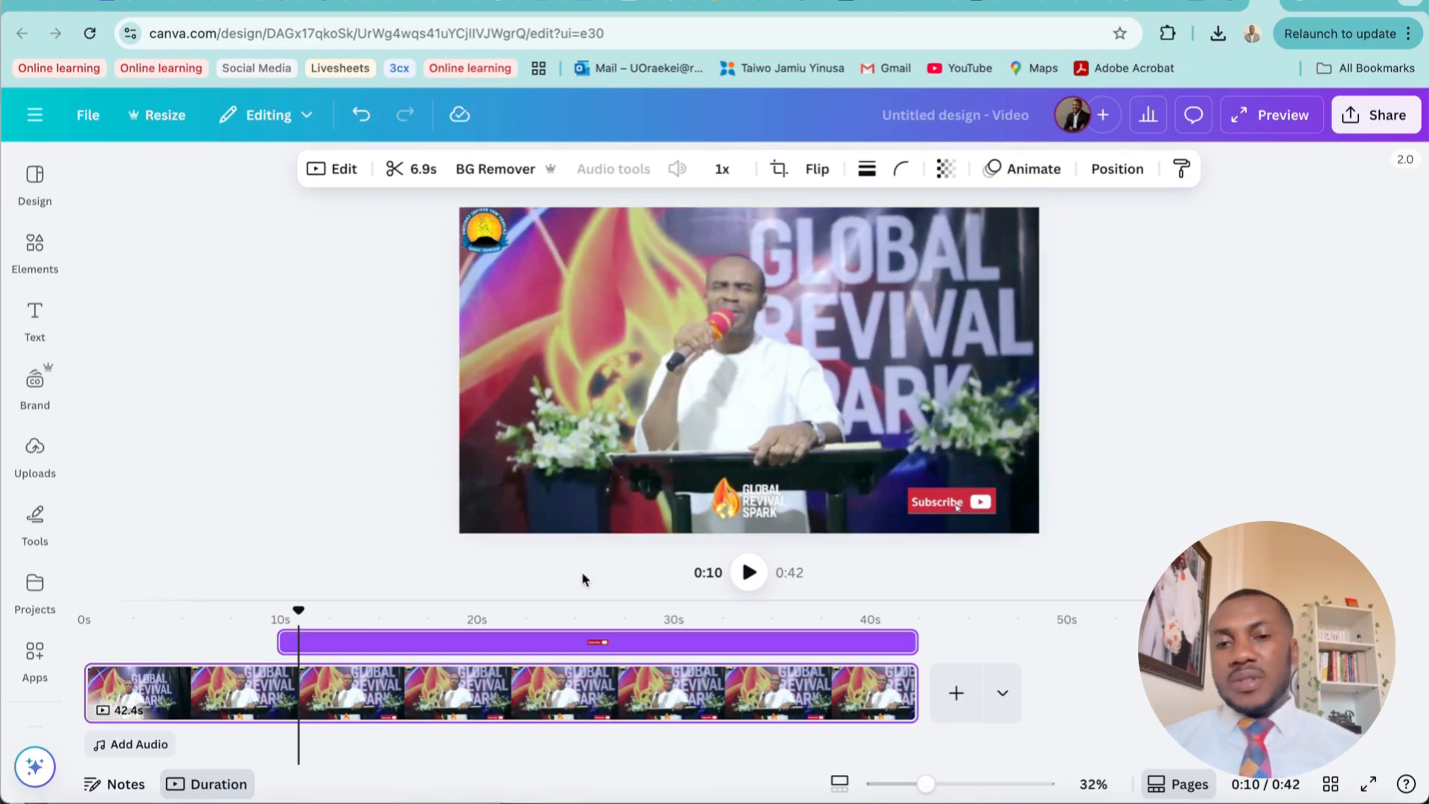
Add a subheading text to the page and enter the speaker's title and full name
{"action": "left_click", "coordinate": [35, 320]}
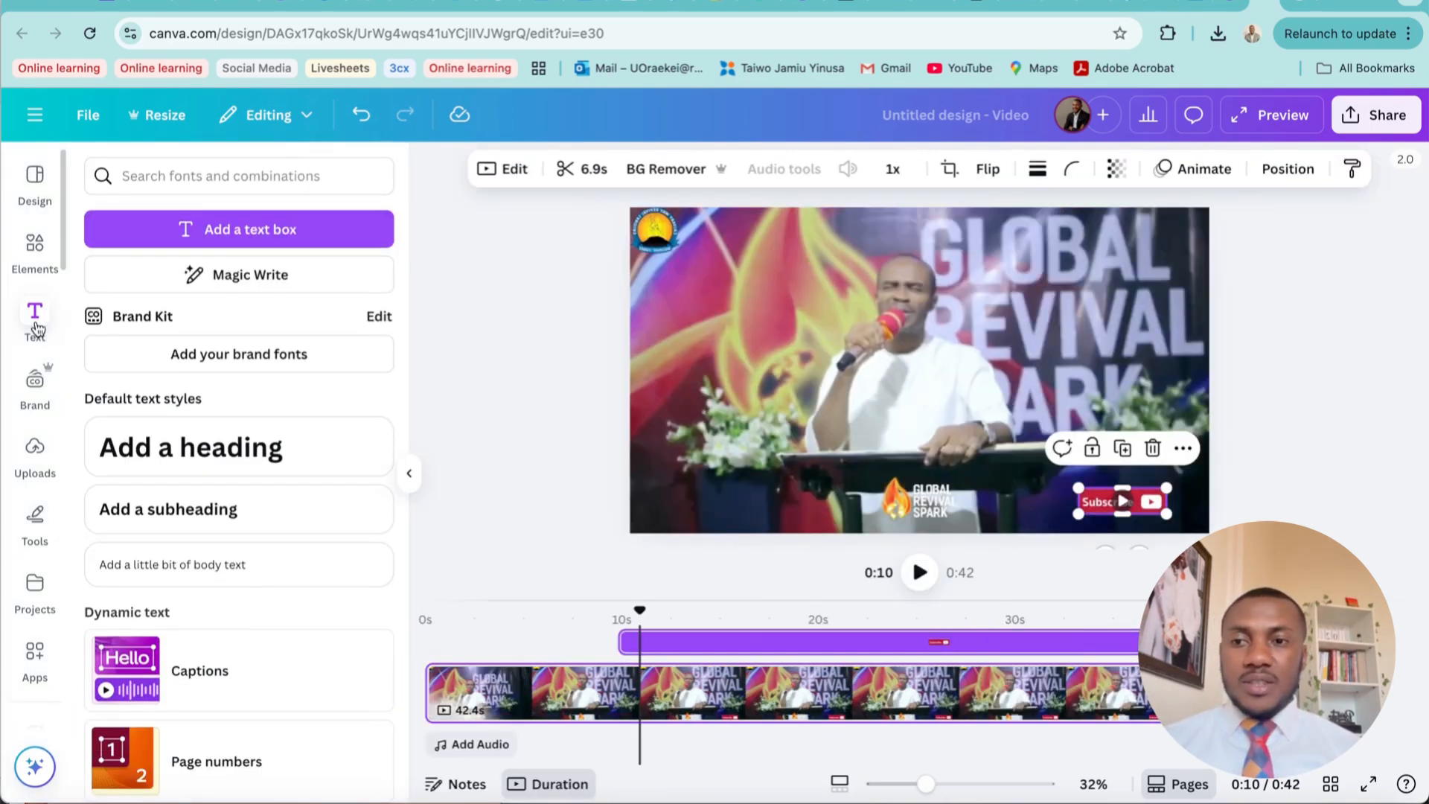
{"action": "left_click", "coordinate": [208, 525]}
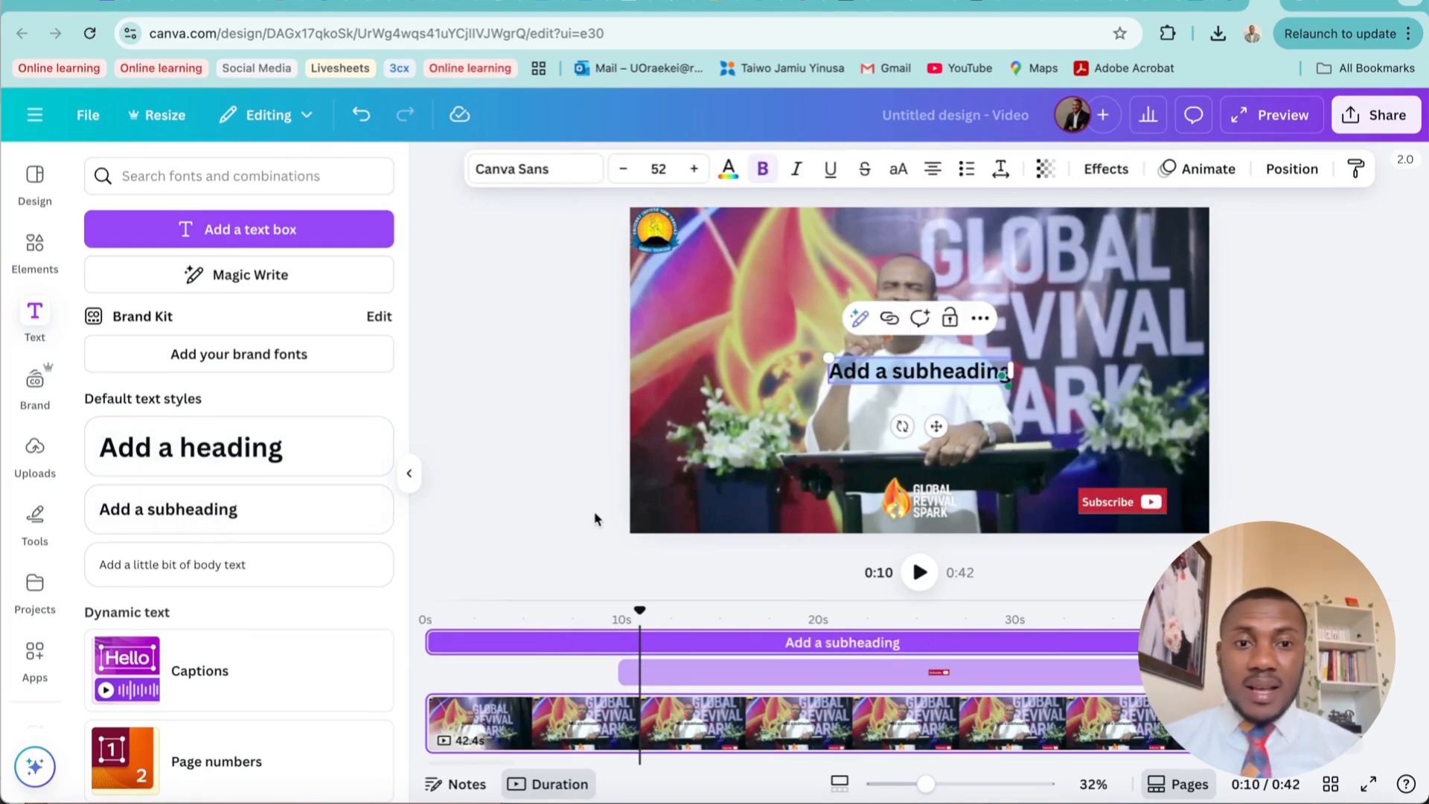
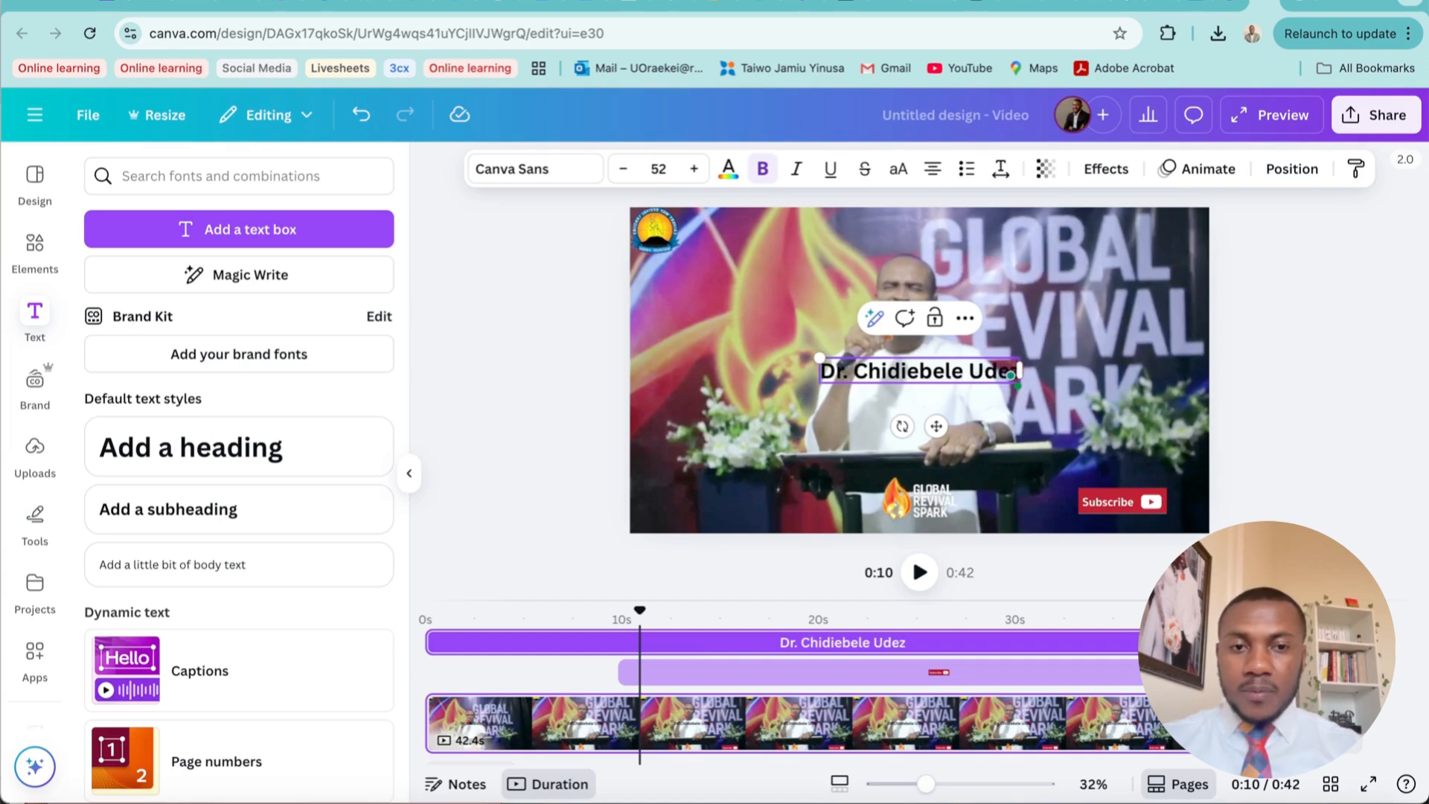
{"action": "left_click", "coordinate": [1105, 415]}
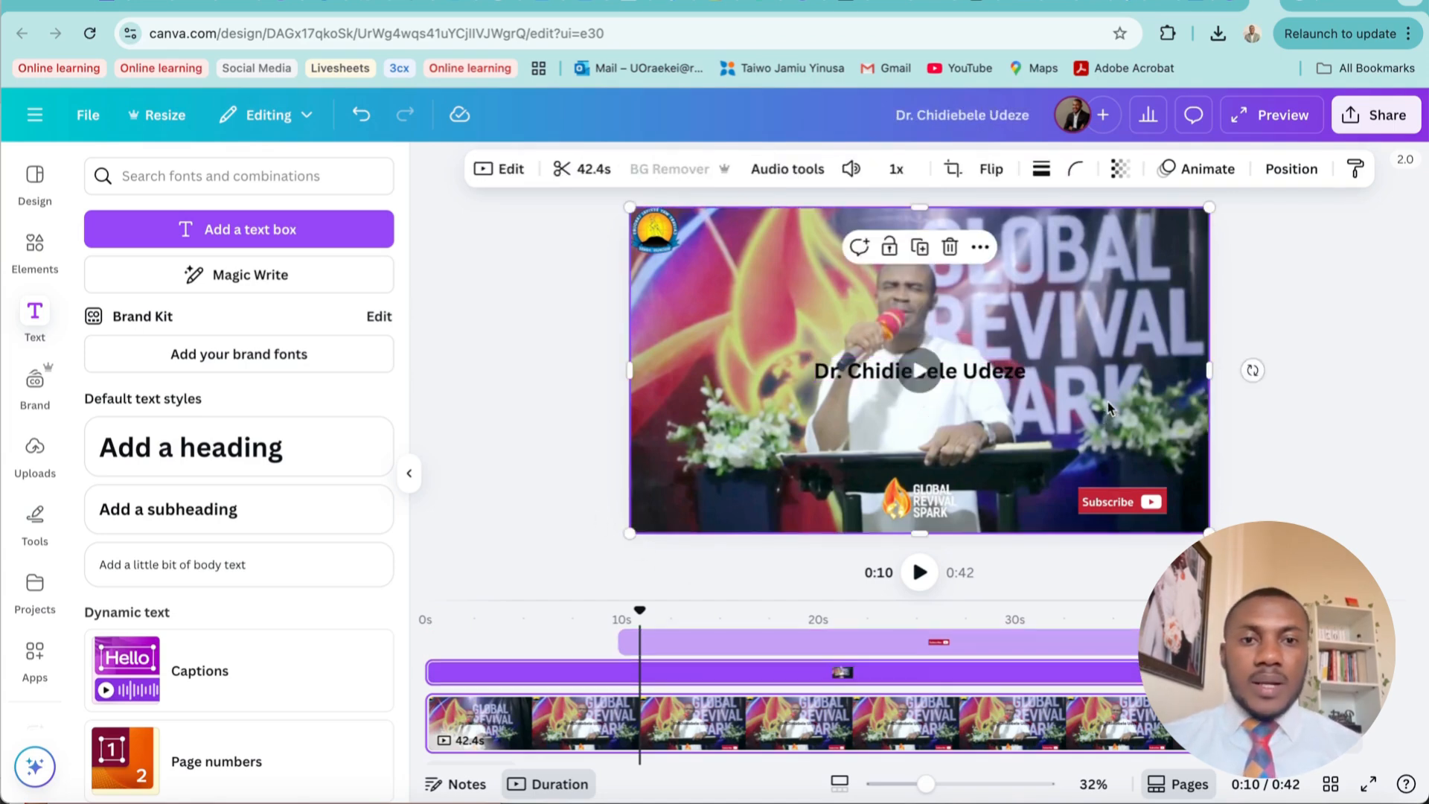
Move the speaker's name to the frame's lower left beside the logo and apply white as its text colour
{"action": "left_click", "coordinate": [971, 371]}
{"action": "left_click_drag", "start_coordinate": [971, 370], "coordinate": [808, 501]}
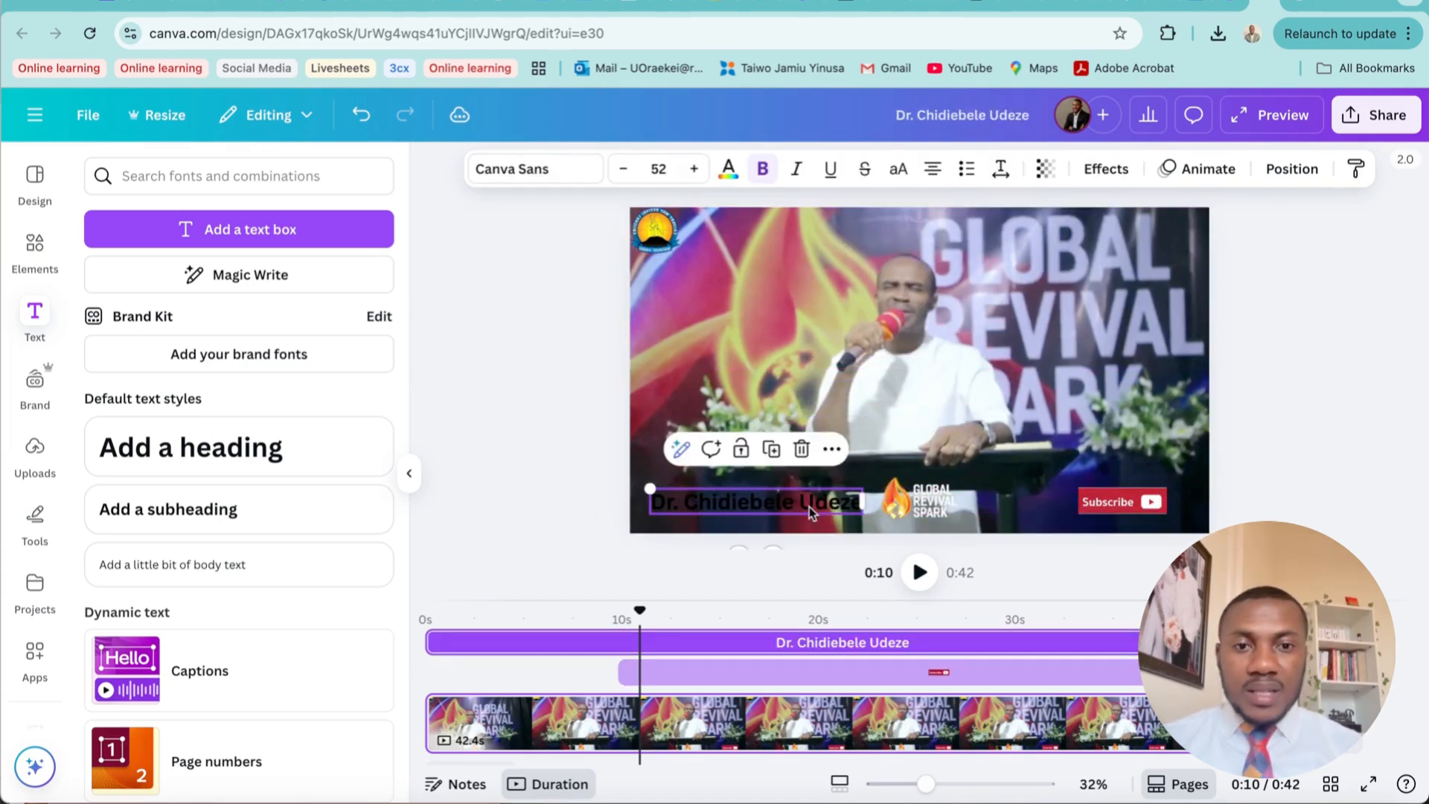
{"action": "left_click", "coordinate": [728, 172]}
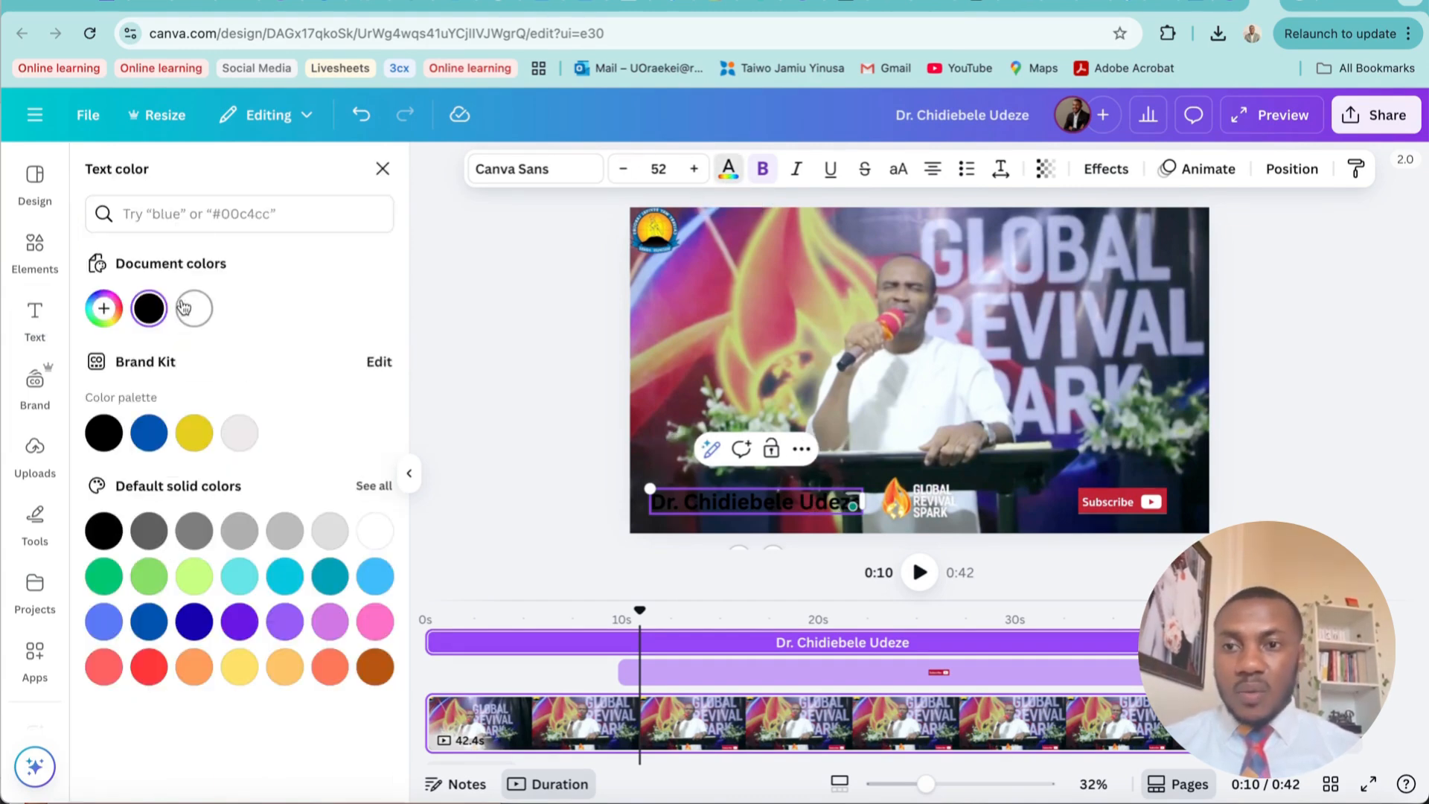
{"action": "left_click", "coordinate": [186, 307]}
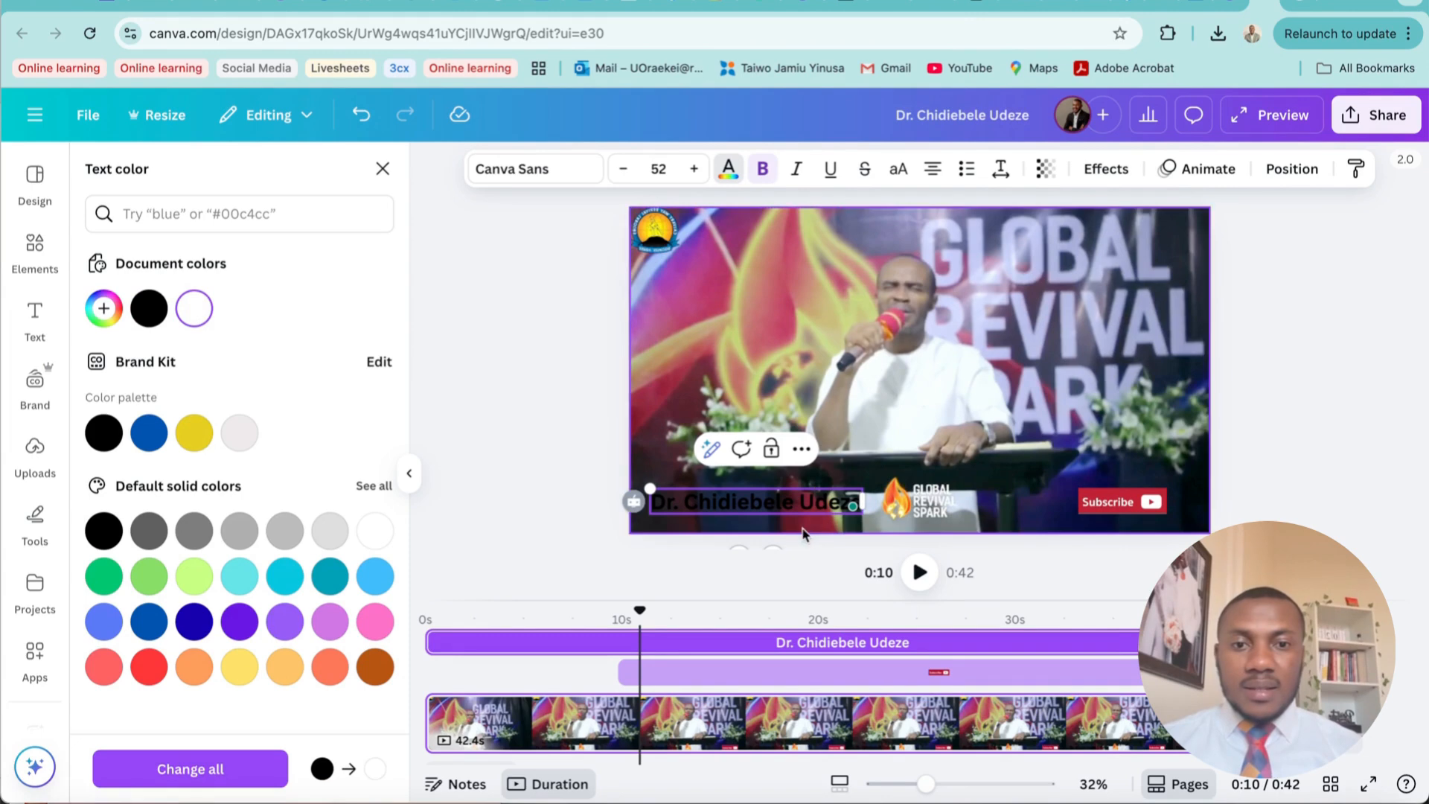
{"action": "left_click", "coordinate": [802, 528]}
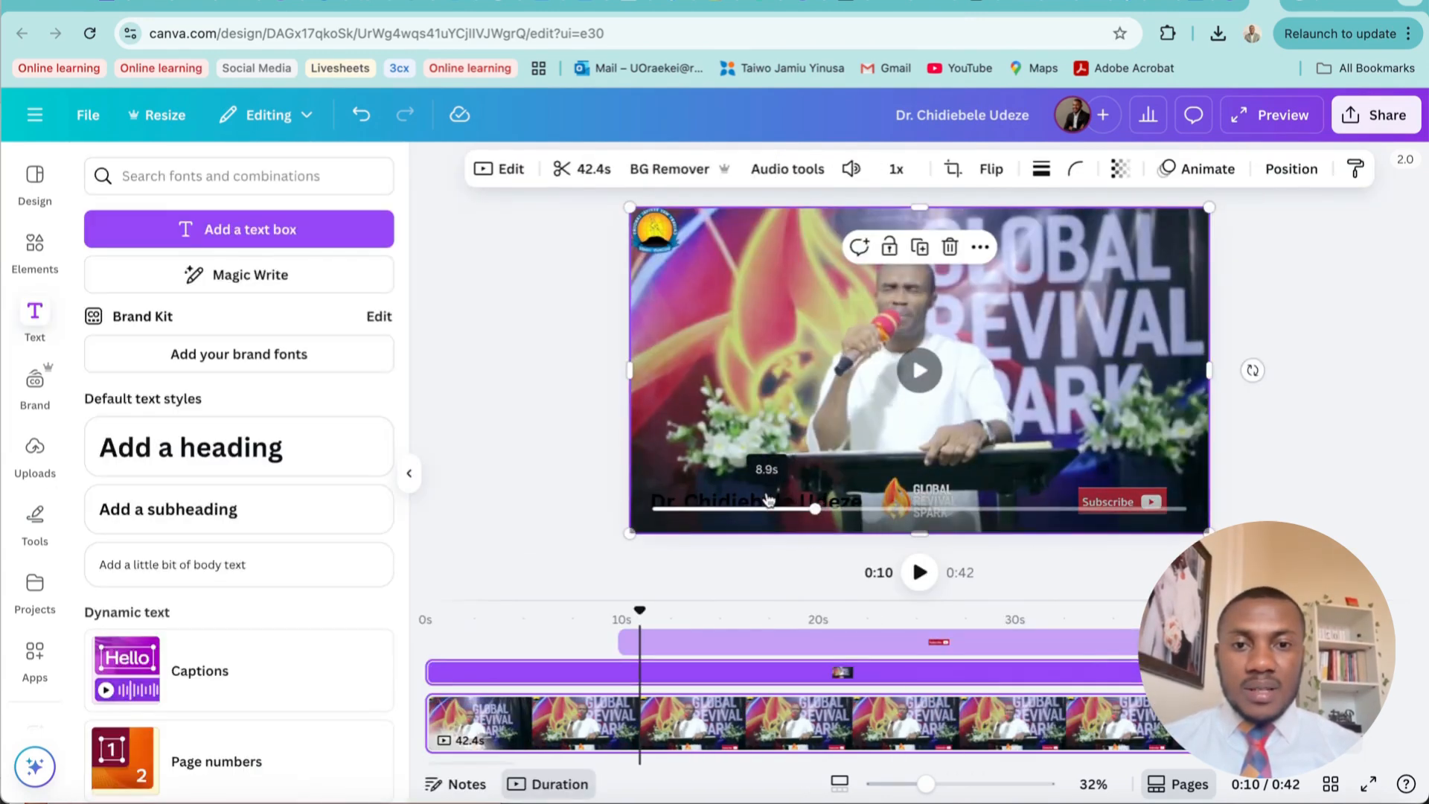
Show the page's layers, select the speaker's name text there and set its text colour to white
{"action": "left_click", "coordinate": [692, 678]}
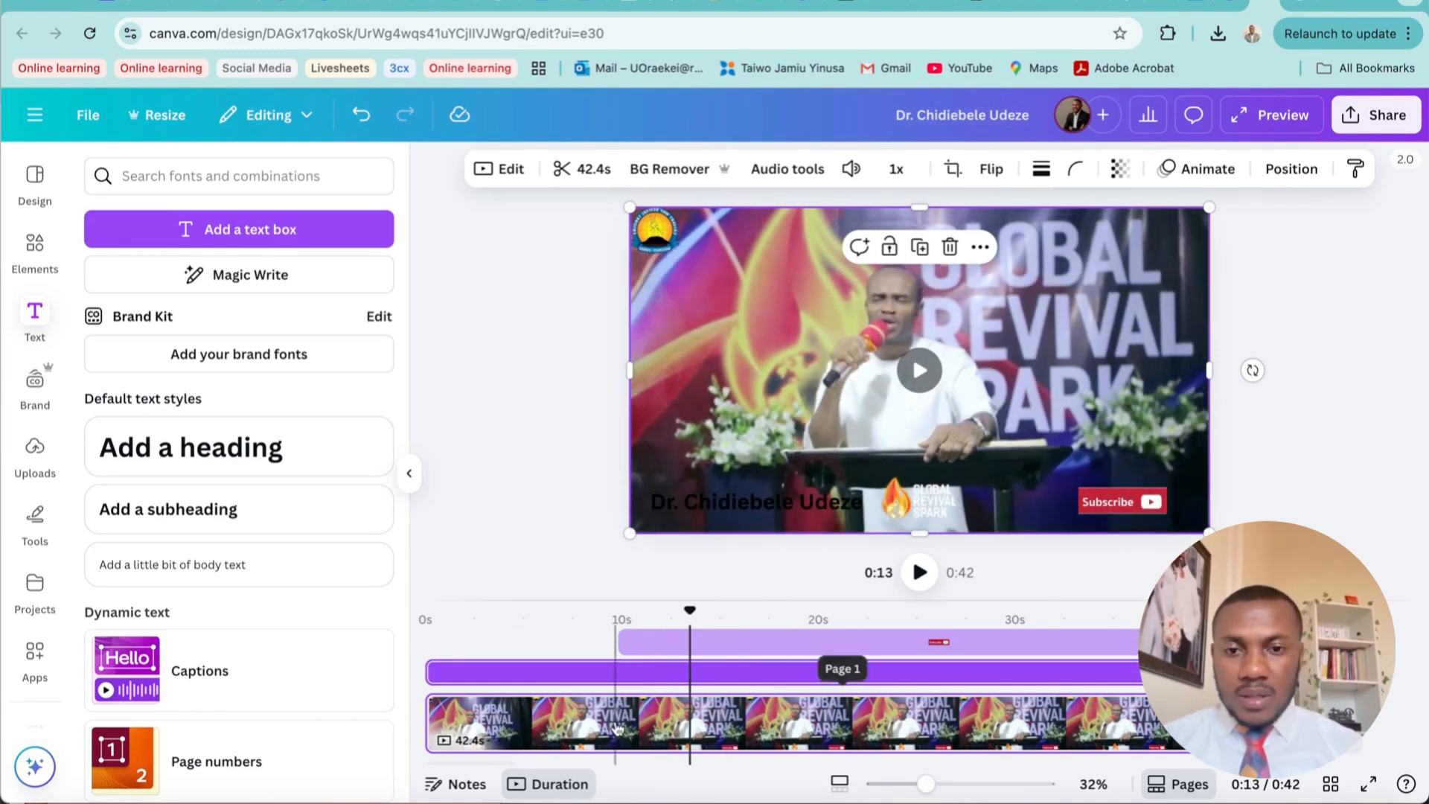
{"action": "left_click", "coordinate": [641, 722]}
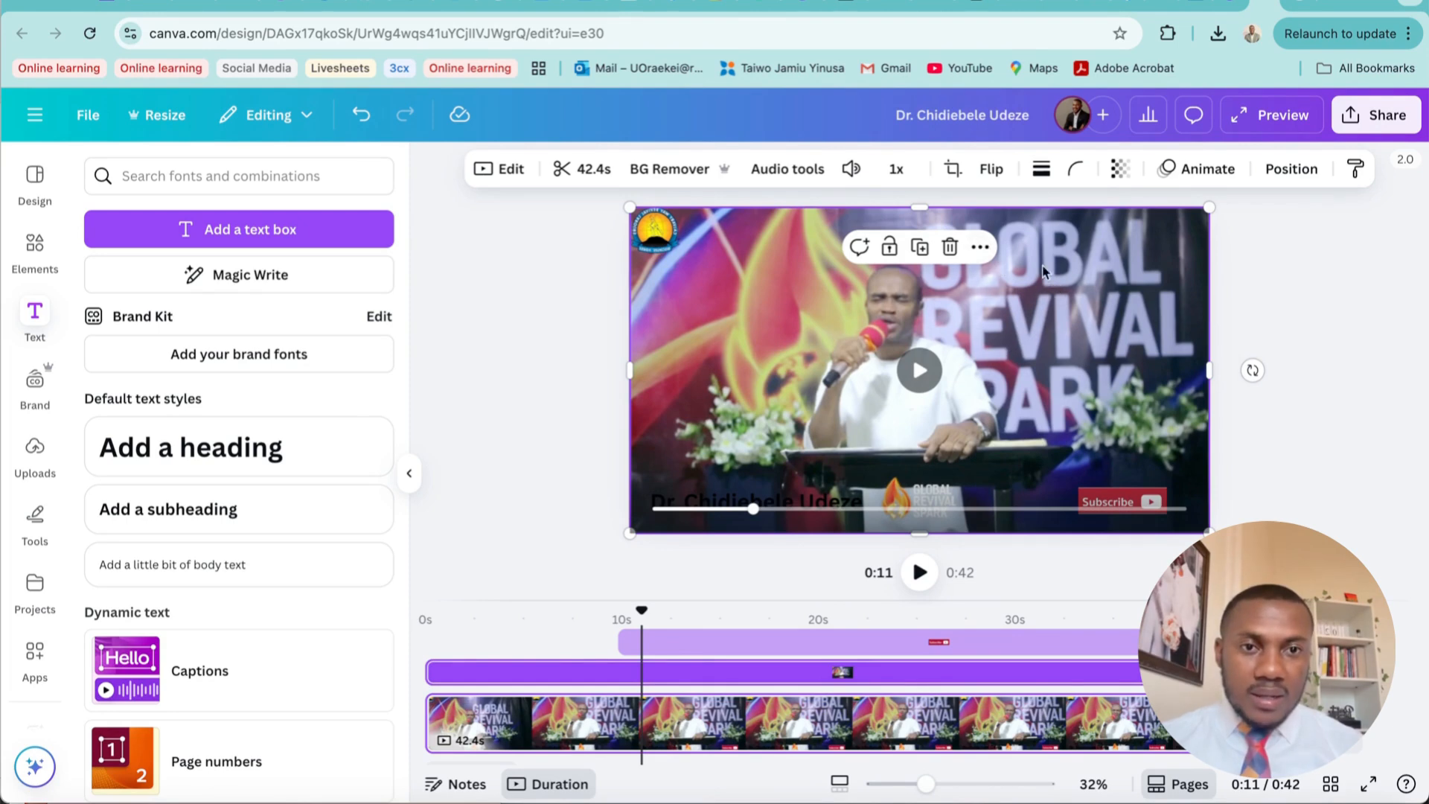
{"action": "left_click", "coordinate": [980, 248]}
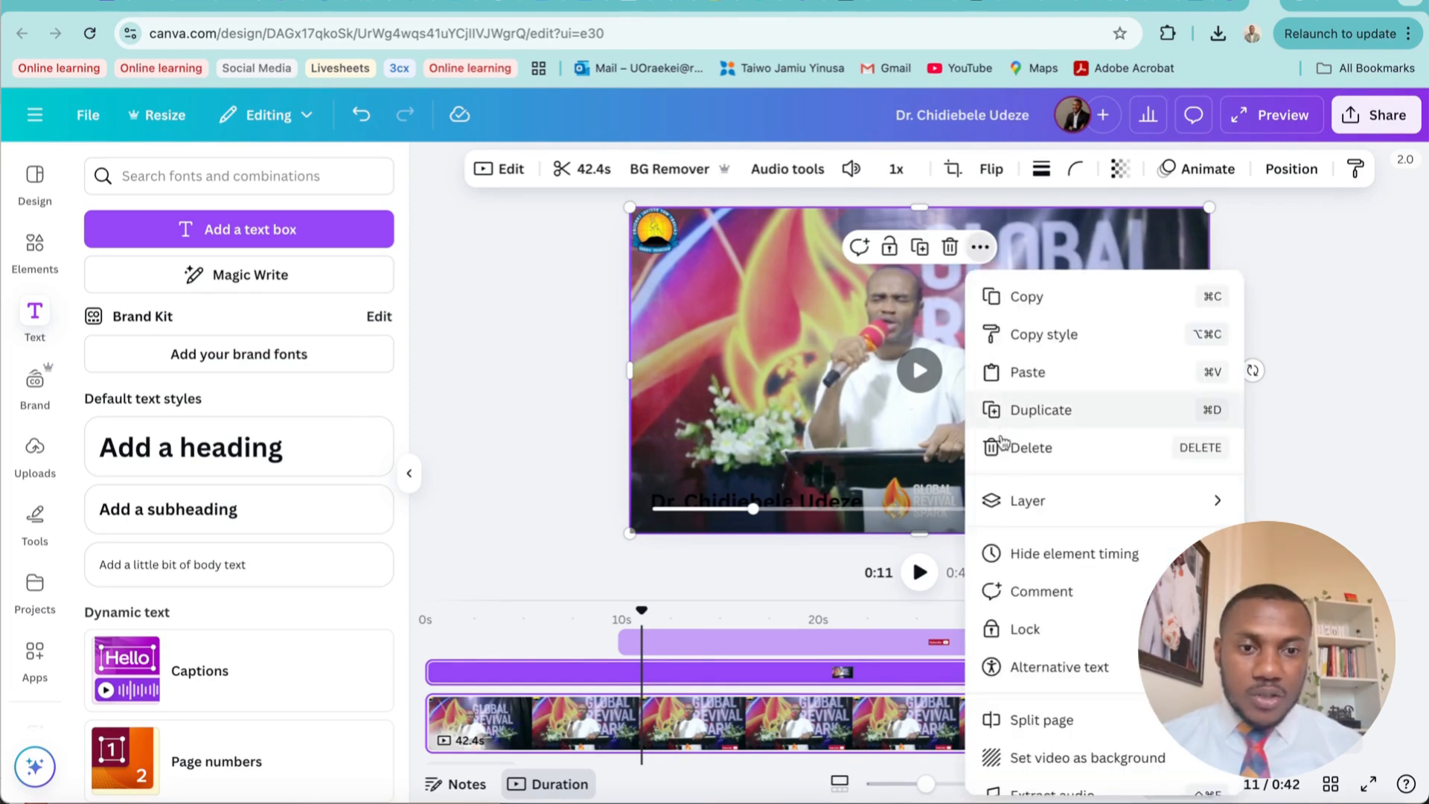
{"action": "mouse_move", "coordinate": [1074, 500]}
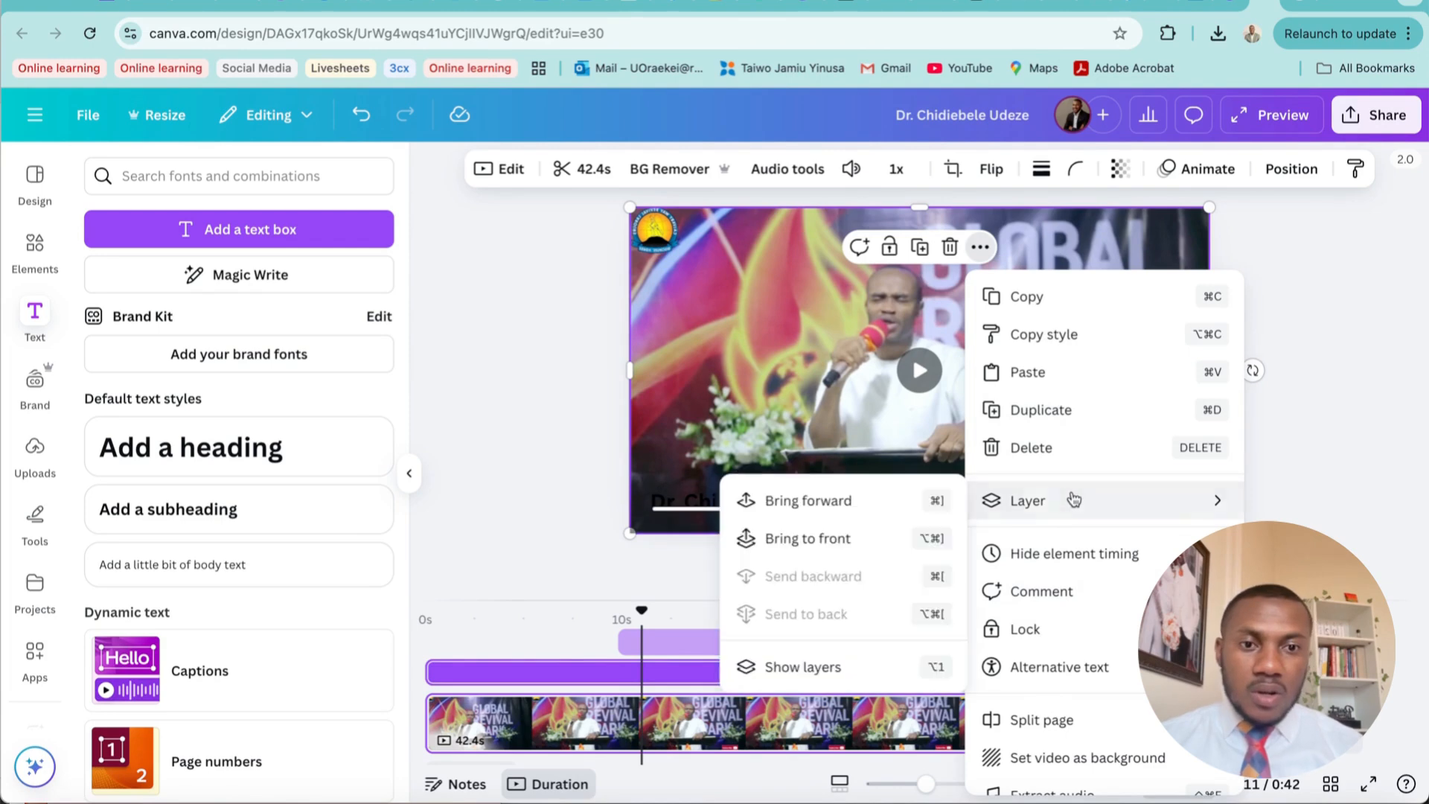
{"action": "left_click", "coordinate": [830, 661]}
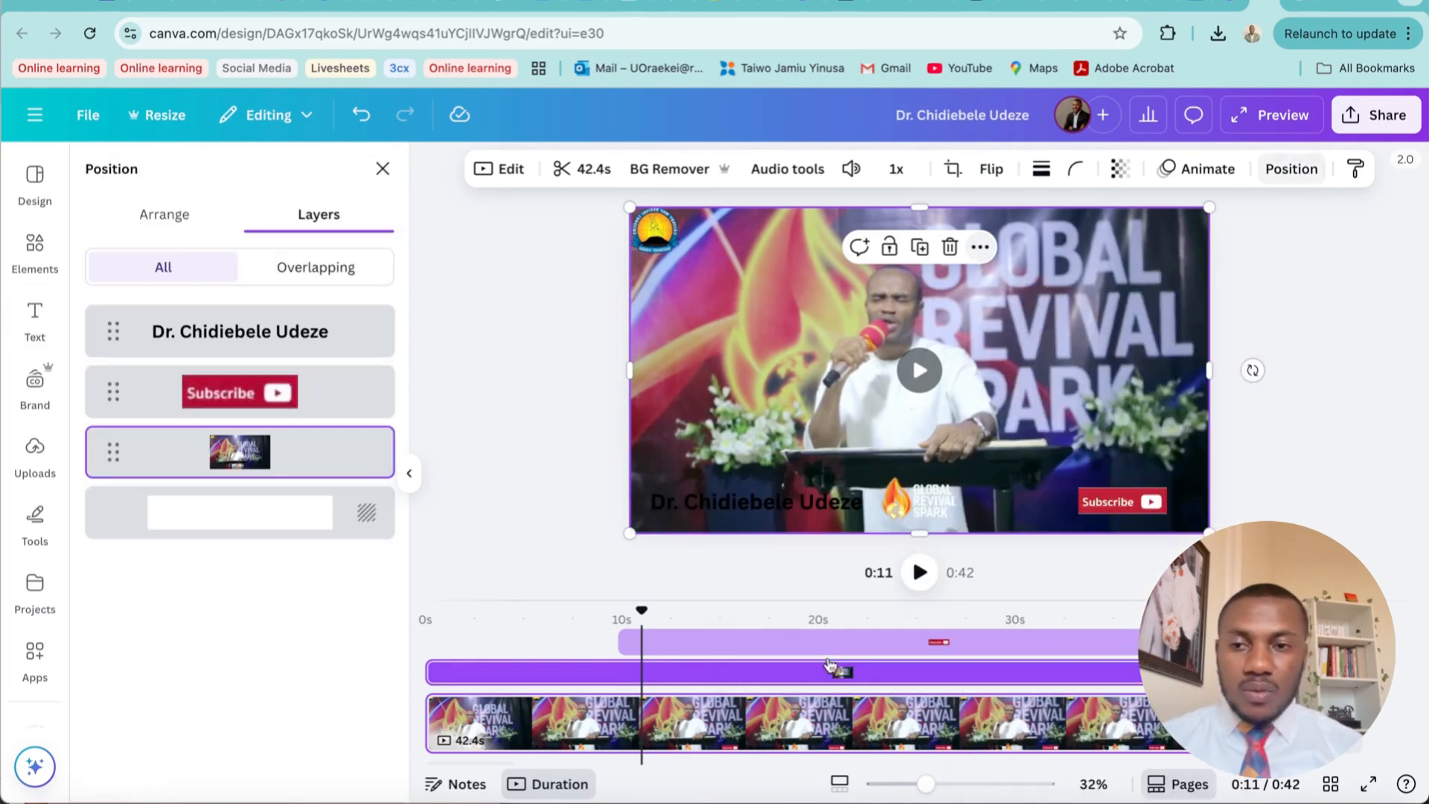
{"action": "left_click", "coordinate": [285, 335]}
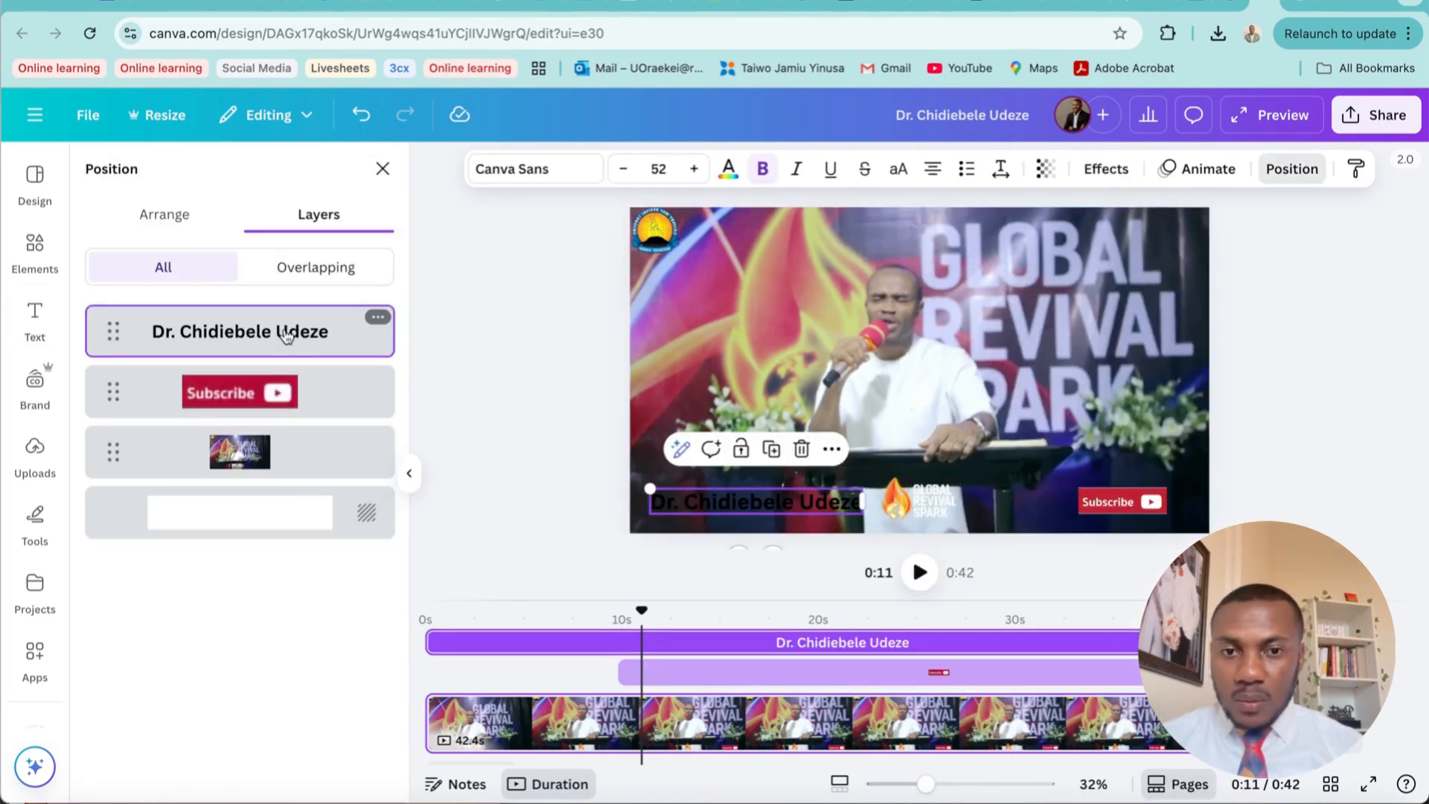
{"action": "left_click", "coordinate": [729, 173]}
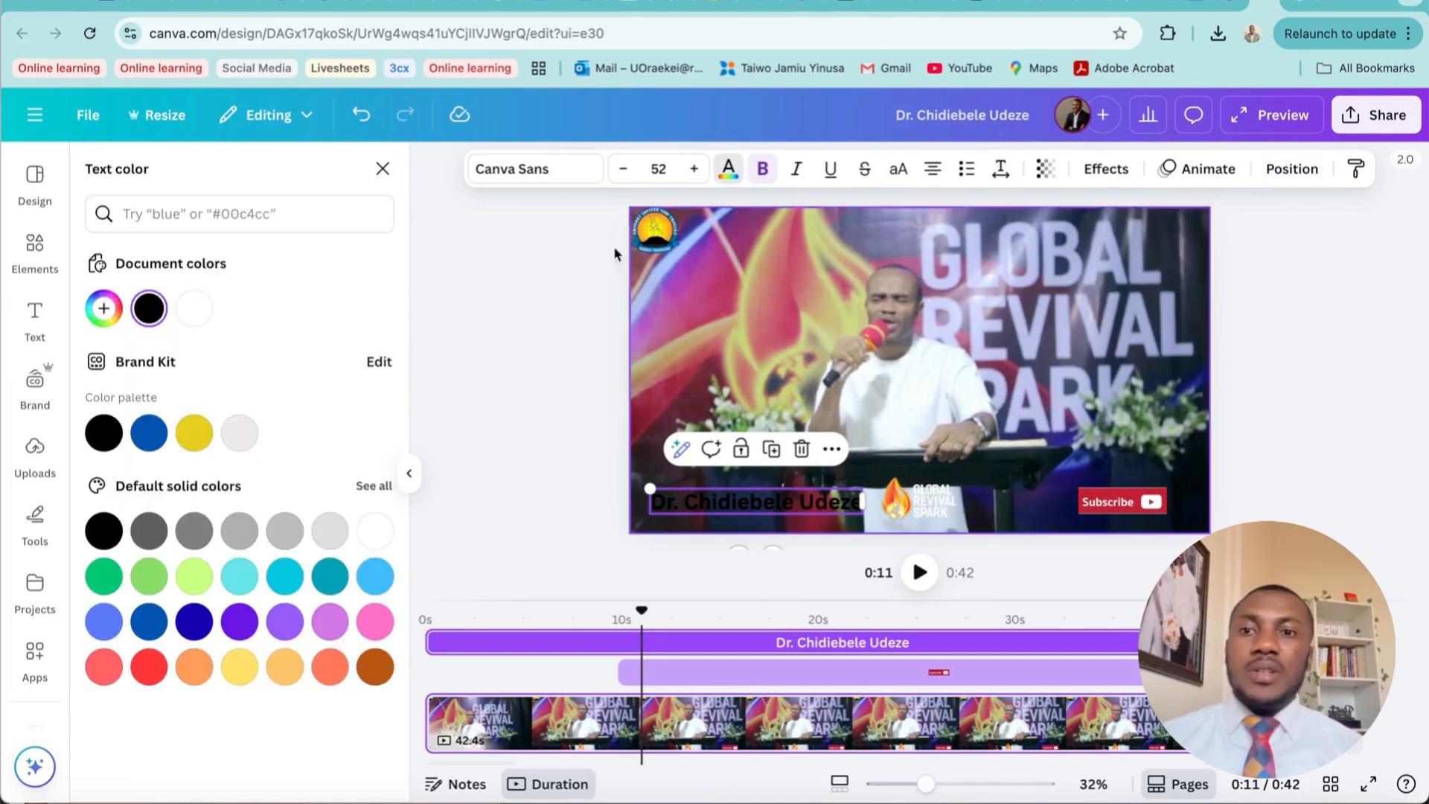
{"action": "left_click", "coordinate": [200, 306]}
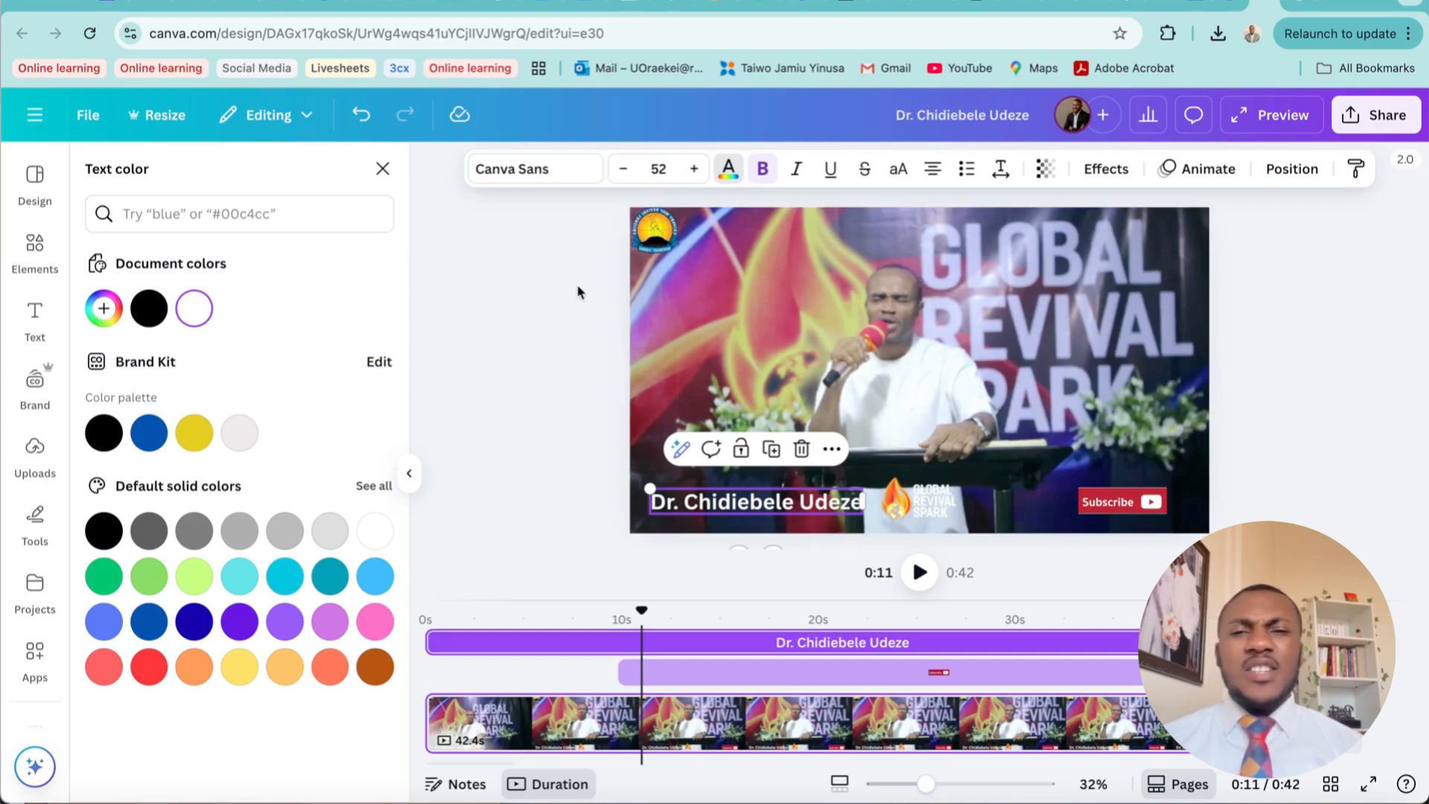
Search the fonts for poppins and apply Poppins to the speaker's name
{"action": "left_click", "coordinate": [563, 169]}
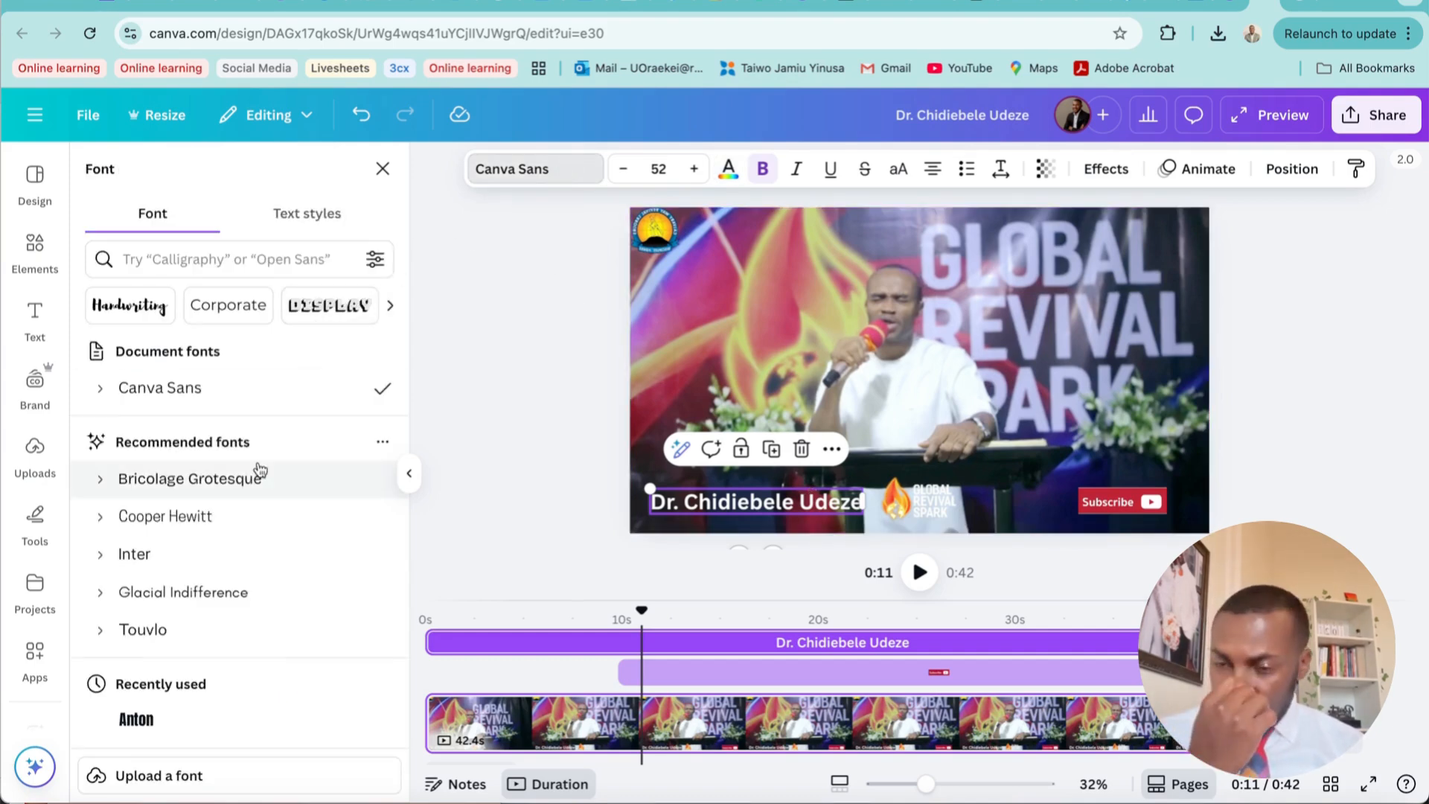
{"action": "scroll", "coordinate": [246, 462], "scroll_direction": "down", "scroll_amount": 4}
{"action": "scroll", "coordinate": [246, 462], "scroll_direction": "up", "scroll_amount": 1}
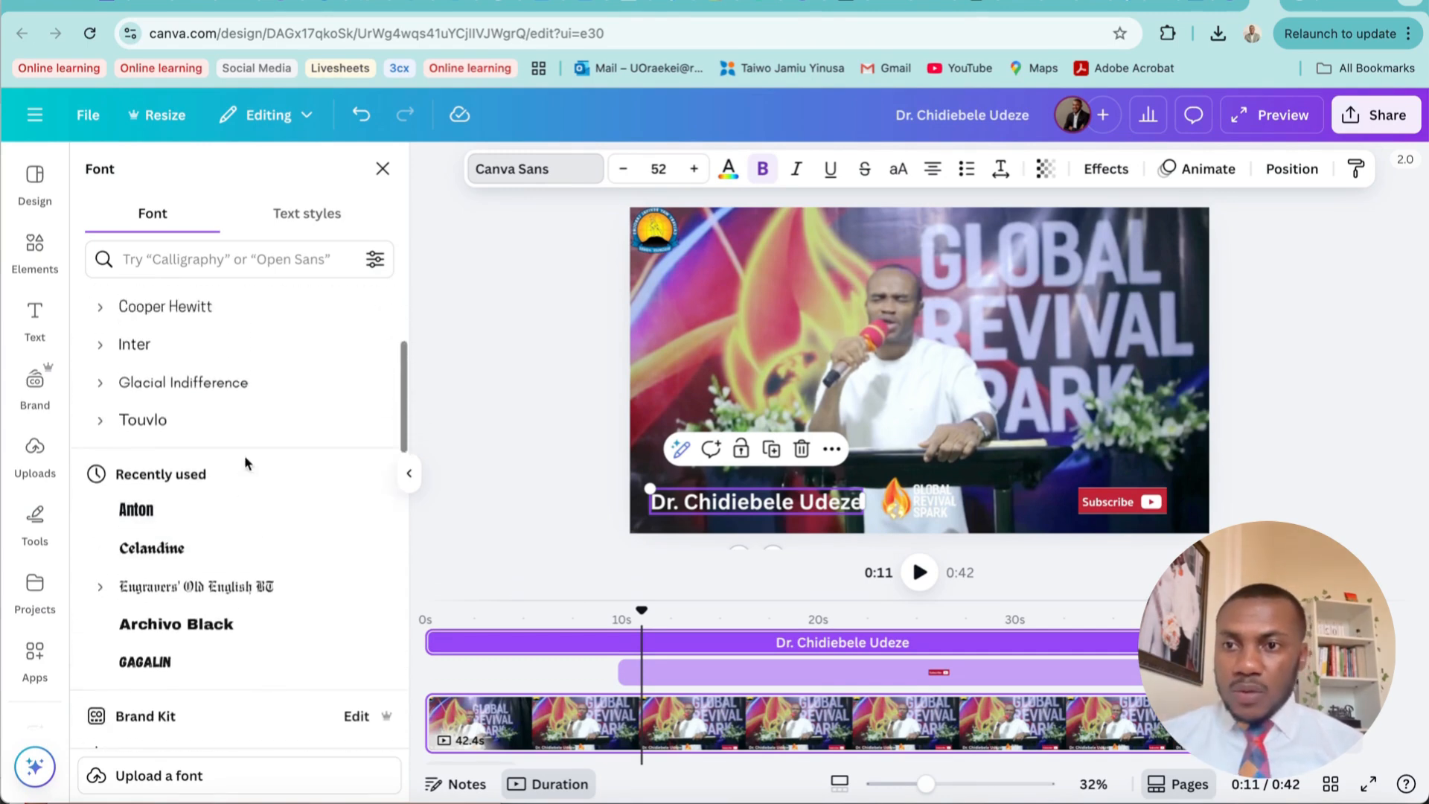
{"action": "scroll", "coordinate": [245, 462], "scroll_direction": "up", "scroll_amount": 3}
{"action": "left_click", "coordinate": [271, 258]}
{"action": "type", "text": "p"}
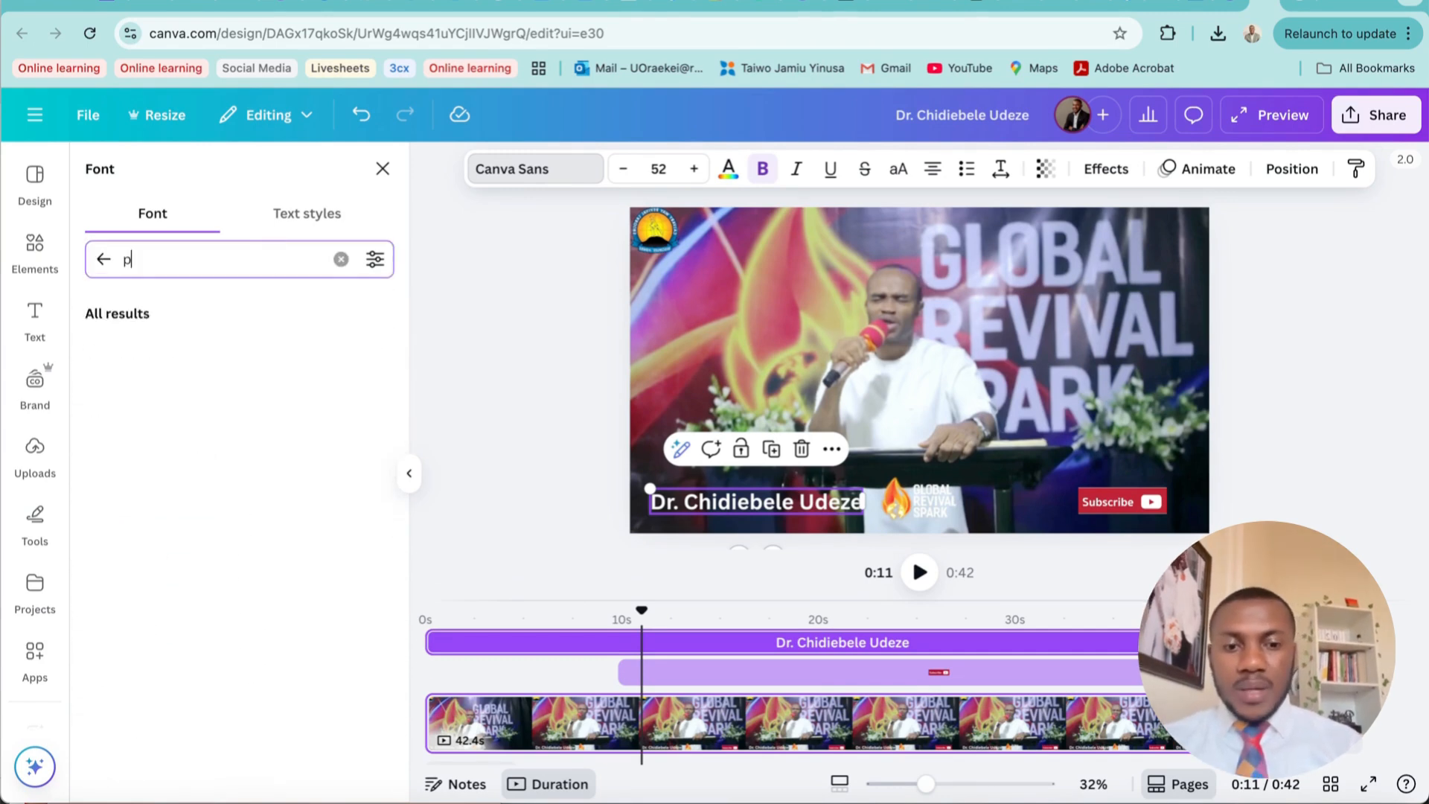
{"action": "type", "text": "oppins"}
{"action": "key", "text": "Return"}
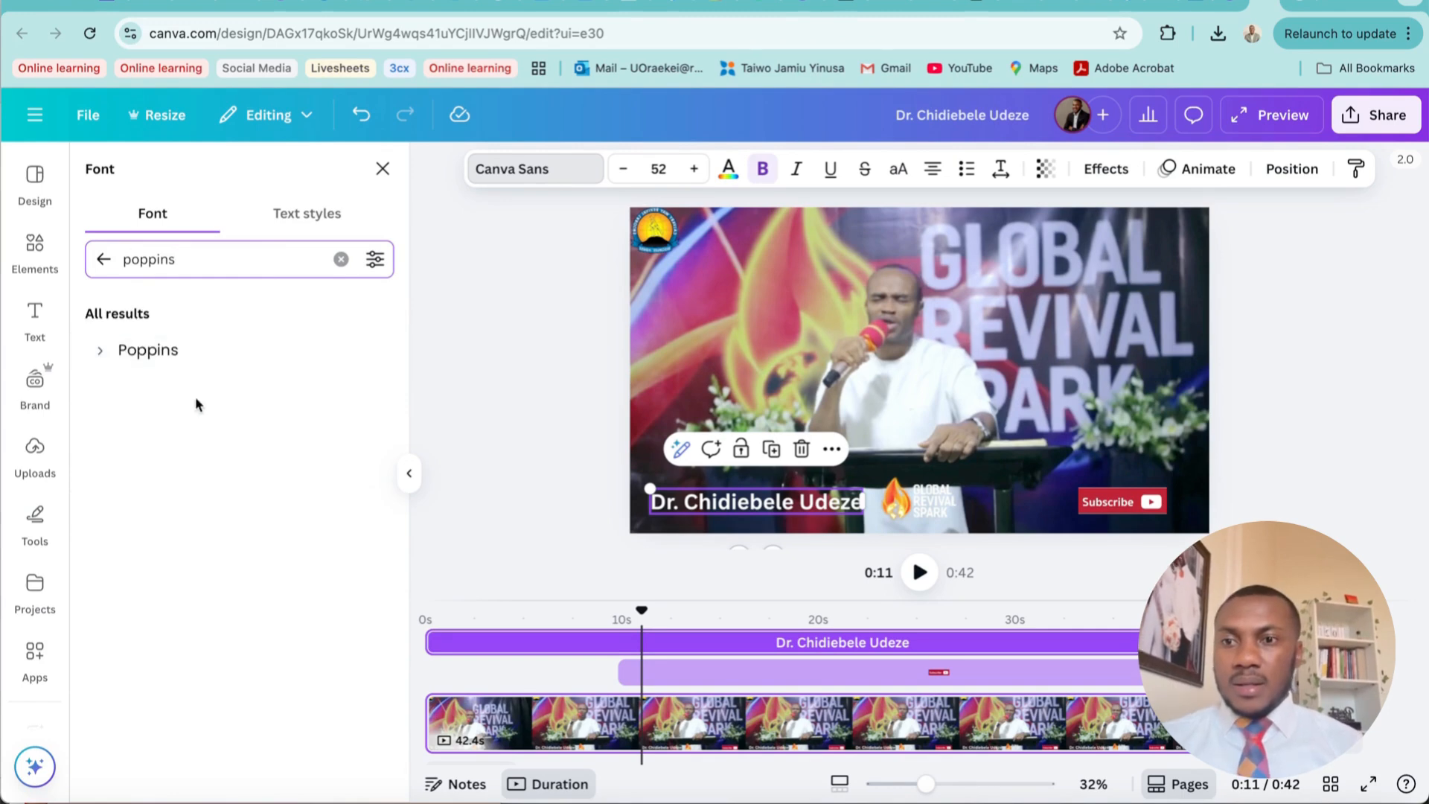
{"action": "left_click", "coordinate": [191, 351]}
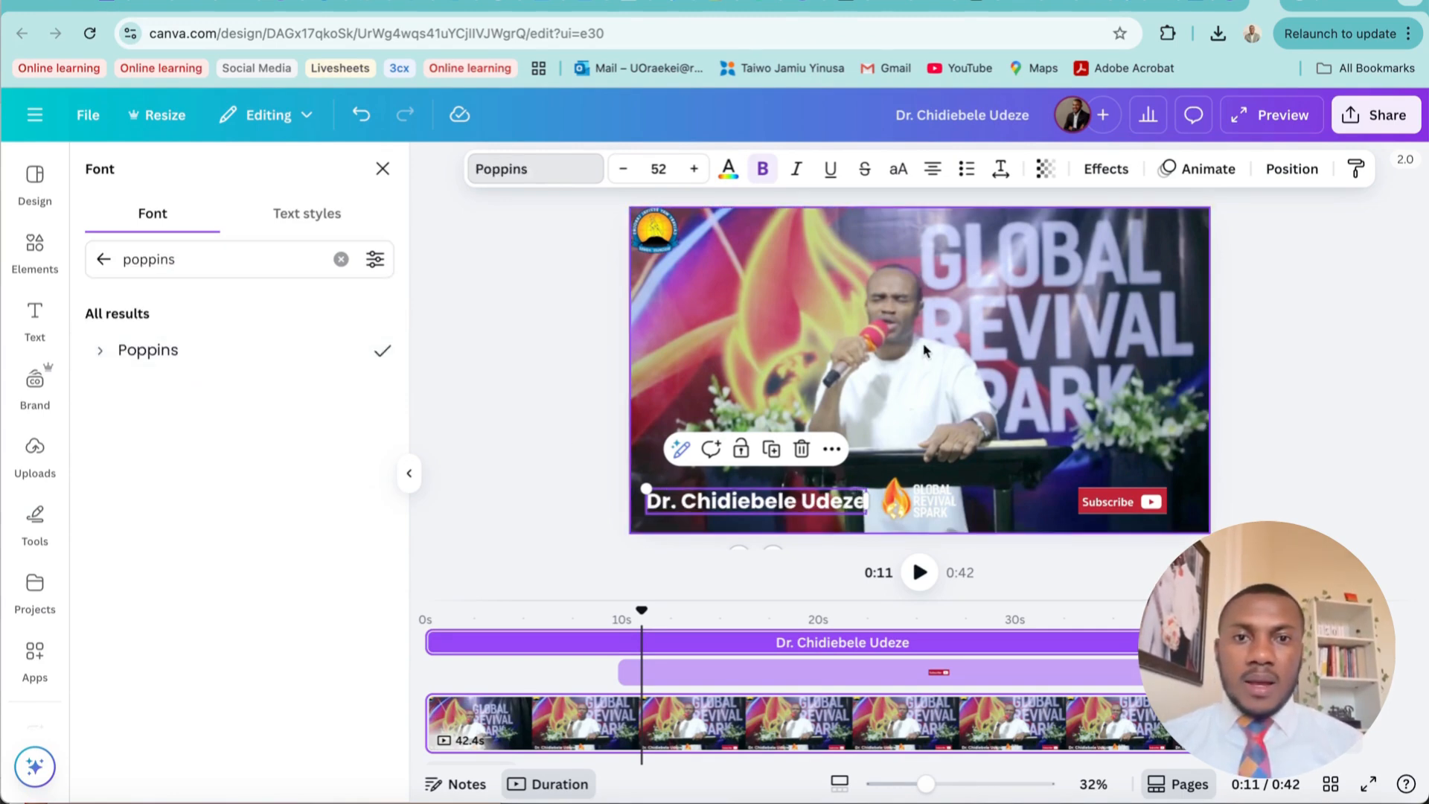
Reduce the speaker's name to font size 42 and shift it slightly down beside the lower logo
{"action": "left_click", "coordinate": [624, 169]}
{"action": "left_click", "coordinate": [624, 169]}
{"action": "left_click", "coordinate": [624, 169]}
{"action": "left_click", "coordinate": [624, 169]}
{"action": "left_click", "coordinate": [623, 169]}
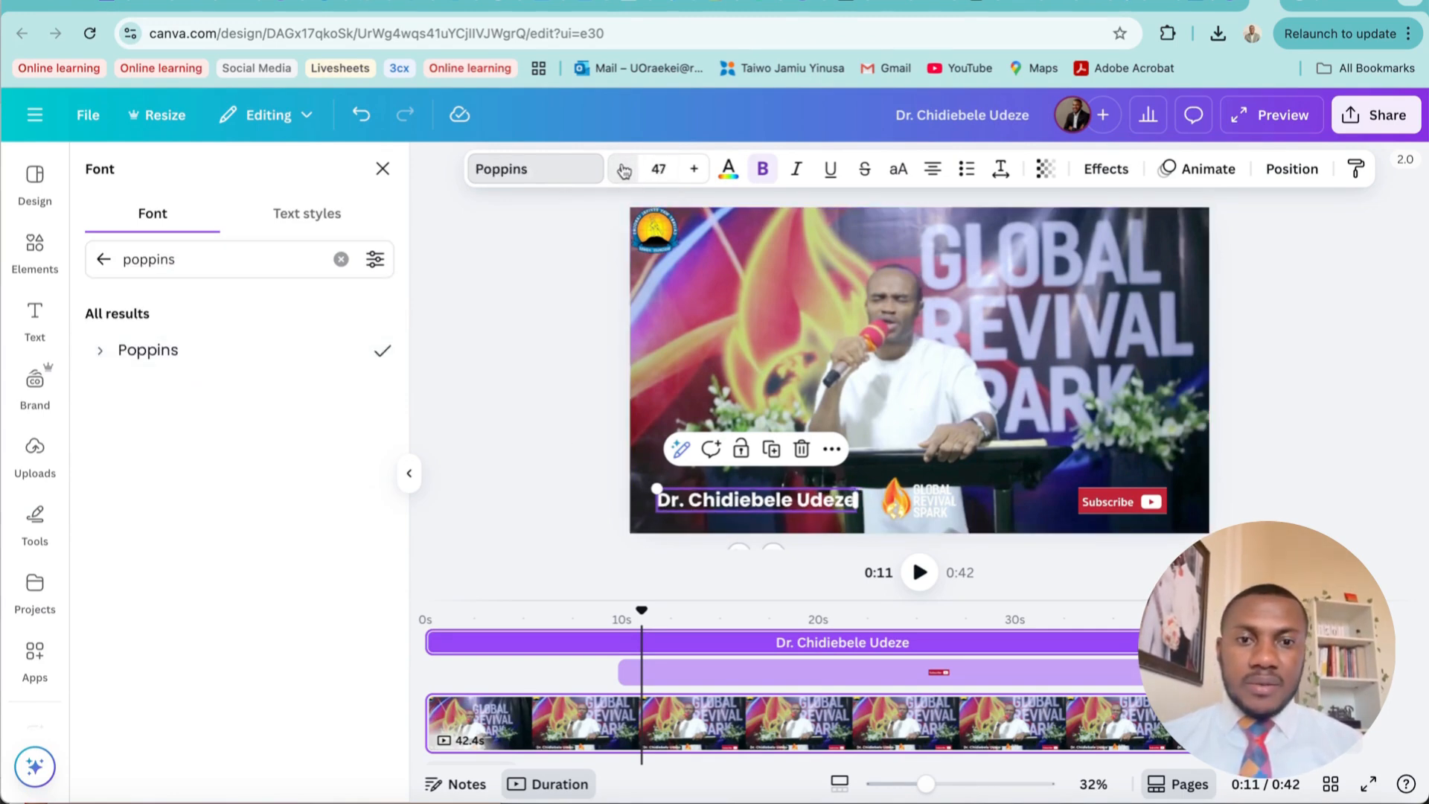
{"action": "left_click", "coordinate": [623, 169]}
{"action": "left_click", "coordinate": [624, 169]}
{"action": "left_click", "coordinate": [624, 169]}
{"action": "left_click", "coordinate": [623, 169]}
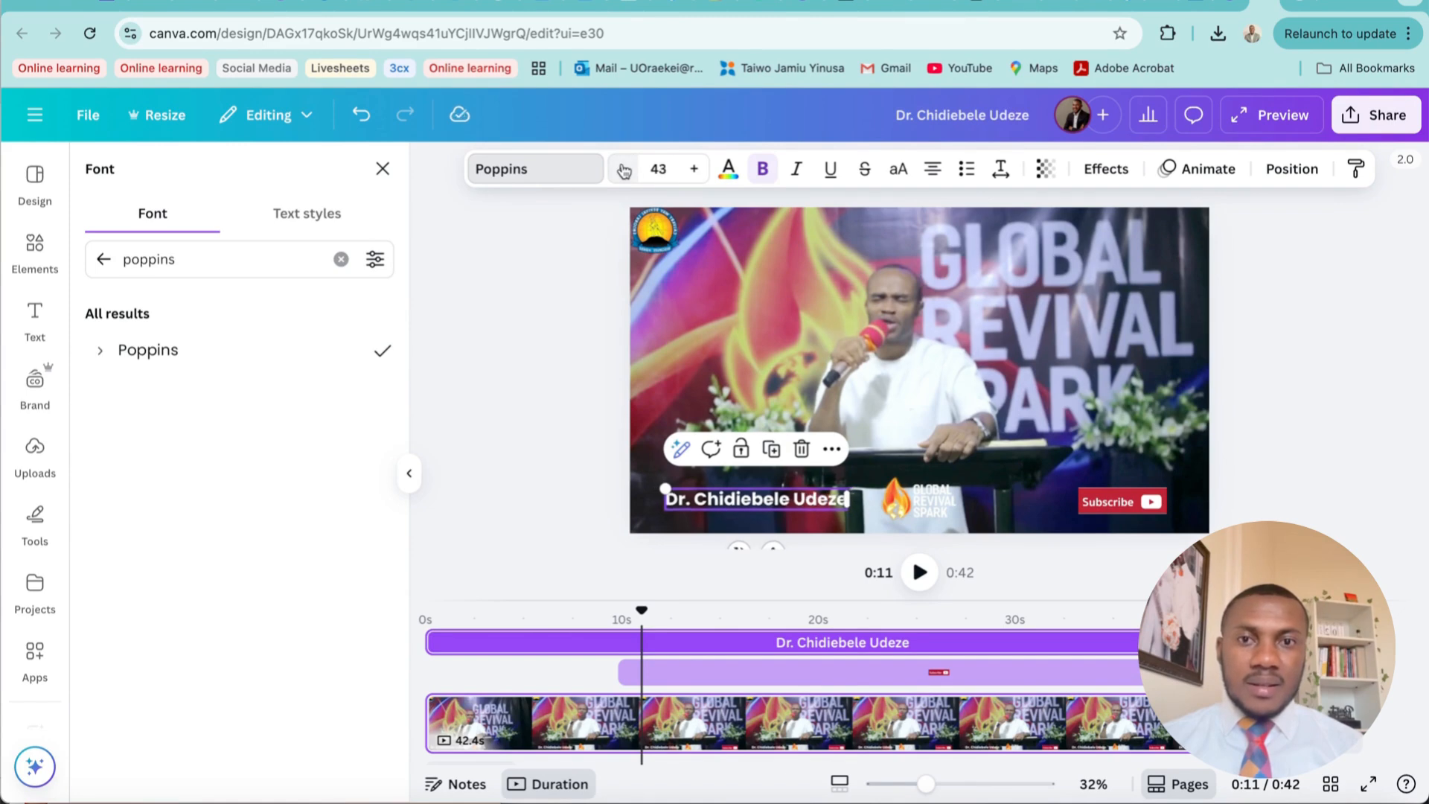
{"action": "left_click", "coordinate": [623, 169]}
{"action": "left_click_drag", "start_coordinate": [790, 499], "coordinate": [787, 503]}
Apply the Lift text effect to the speaker's name with an intensity of 100
{"action": "left_click", "coordinate": [1109, 172]}
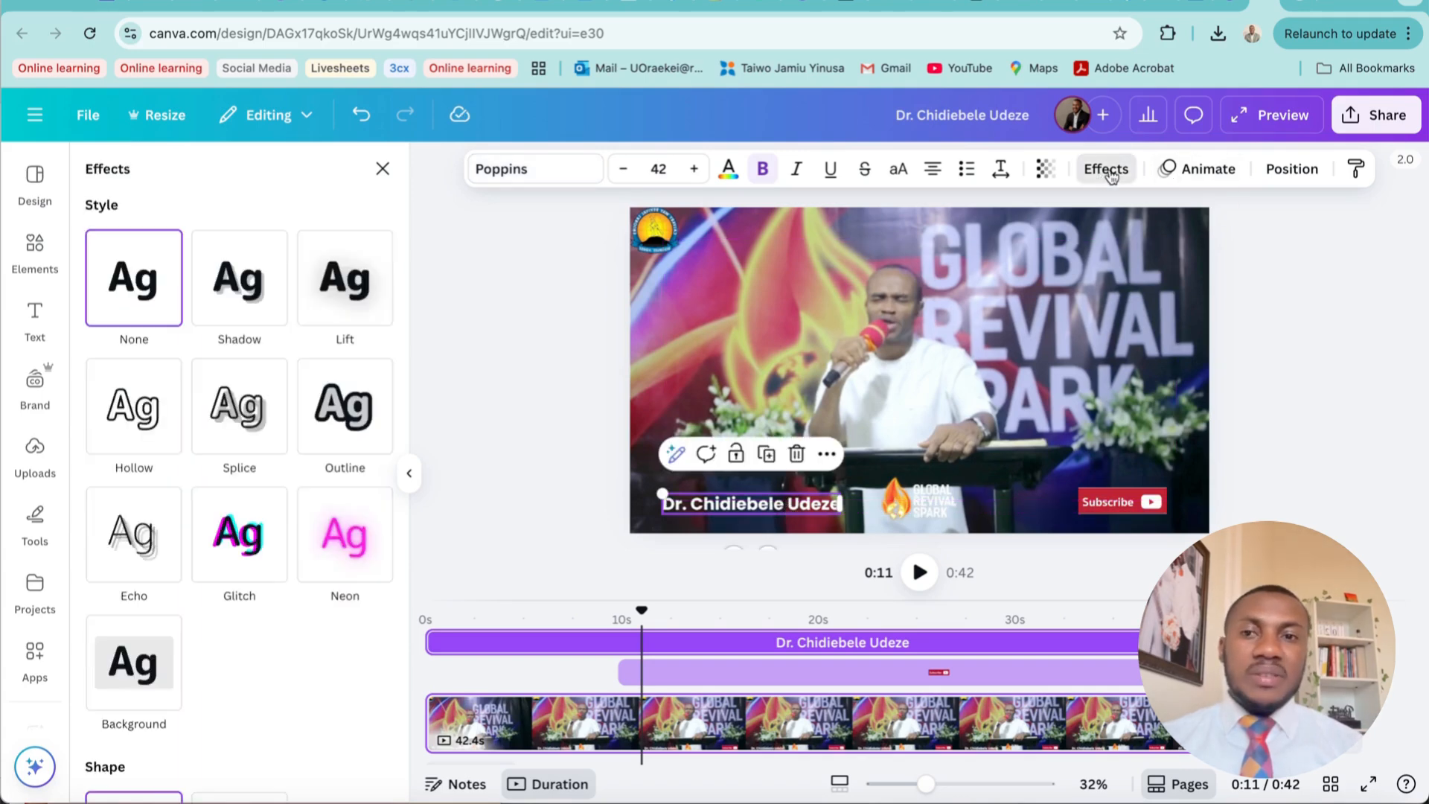
{"action": "left_click", "coordinate": [365, 298]}
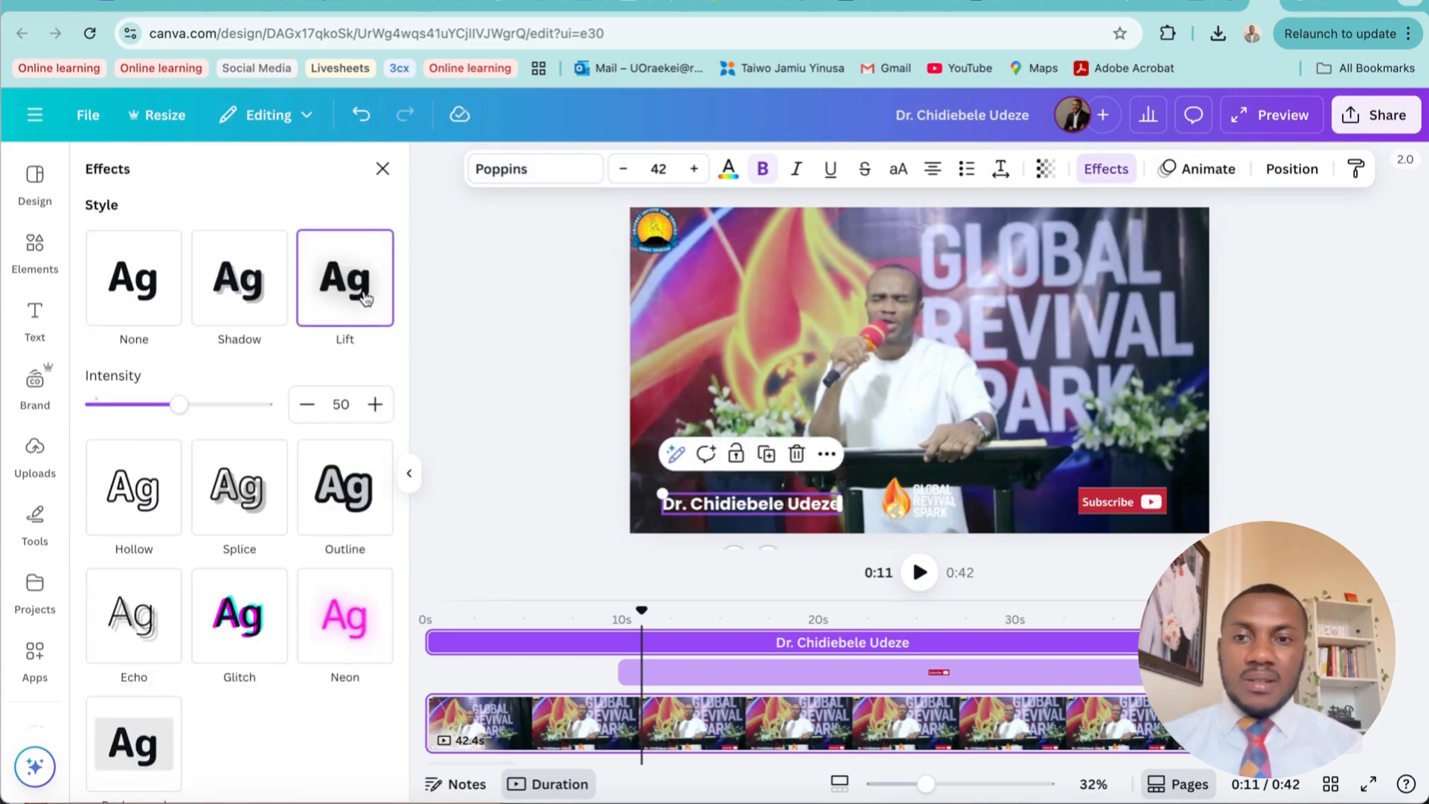
{"action": "left_click_drag", "start_coordinate": [179, 404], "coordinate": [347, 409]}
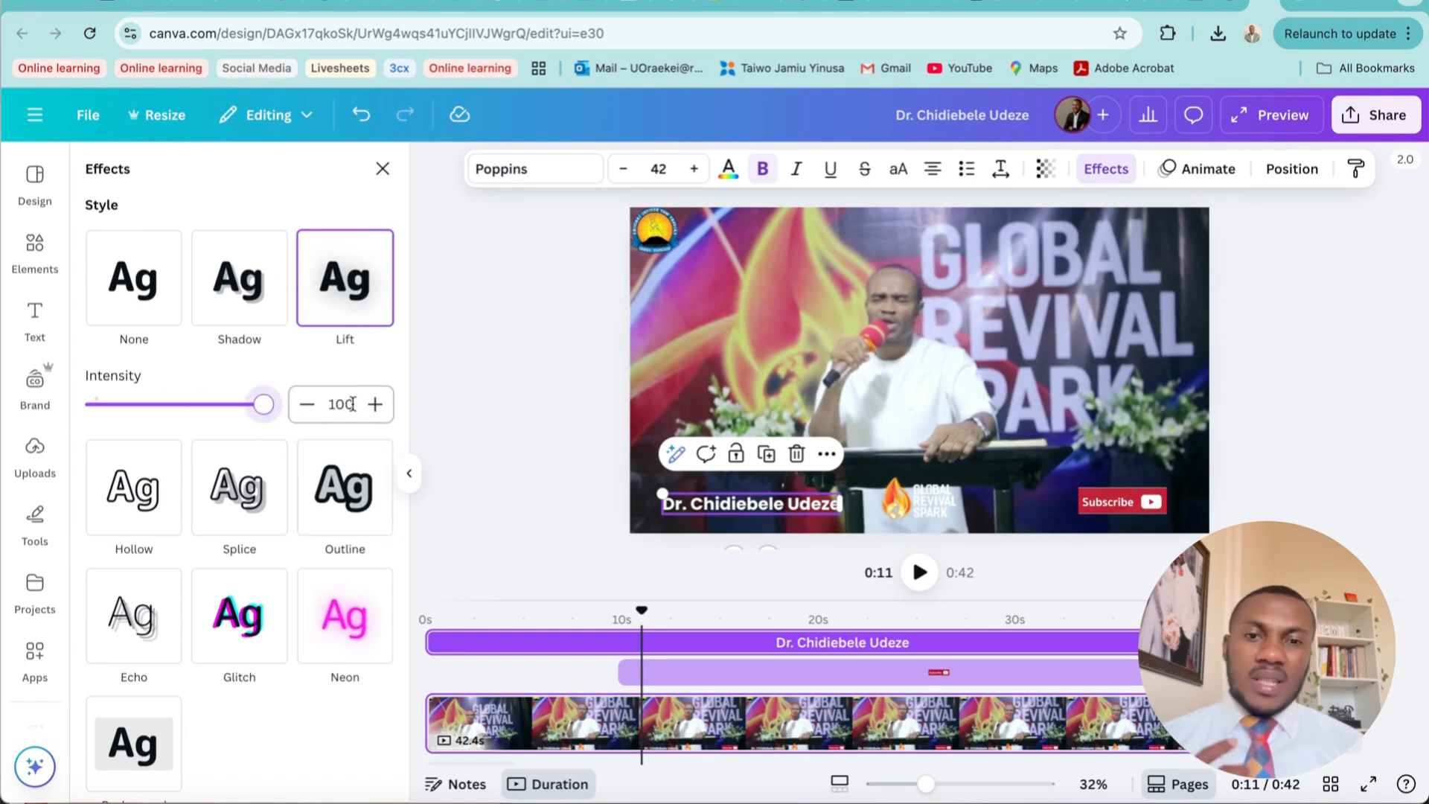
{"action": "left_click", "coordinate": [962, 301]}
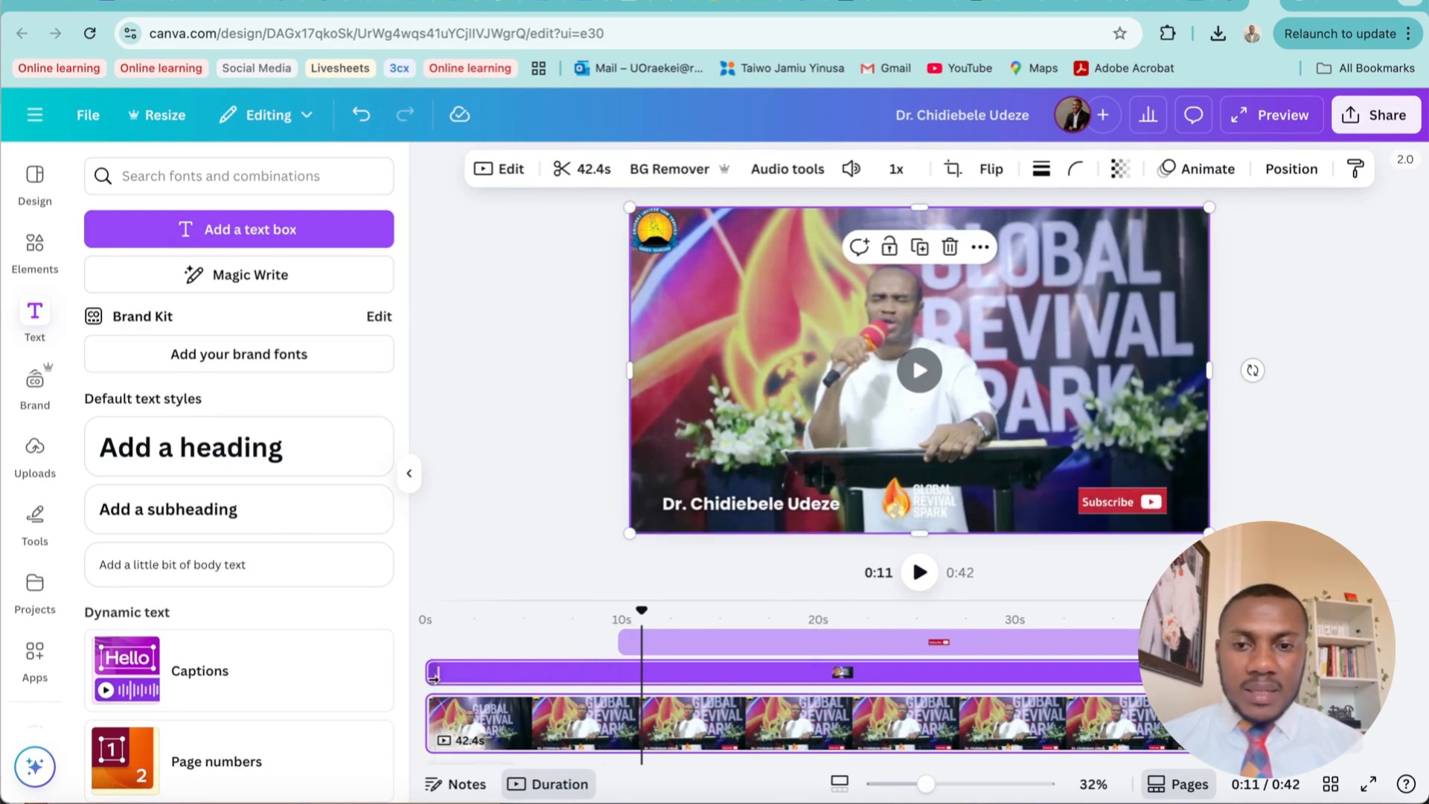
{"action": "left_click", "coordinate": [550, 674]}
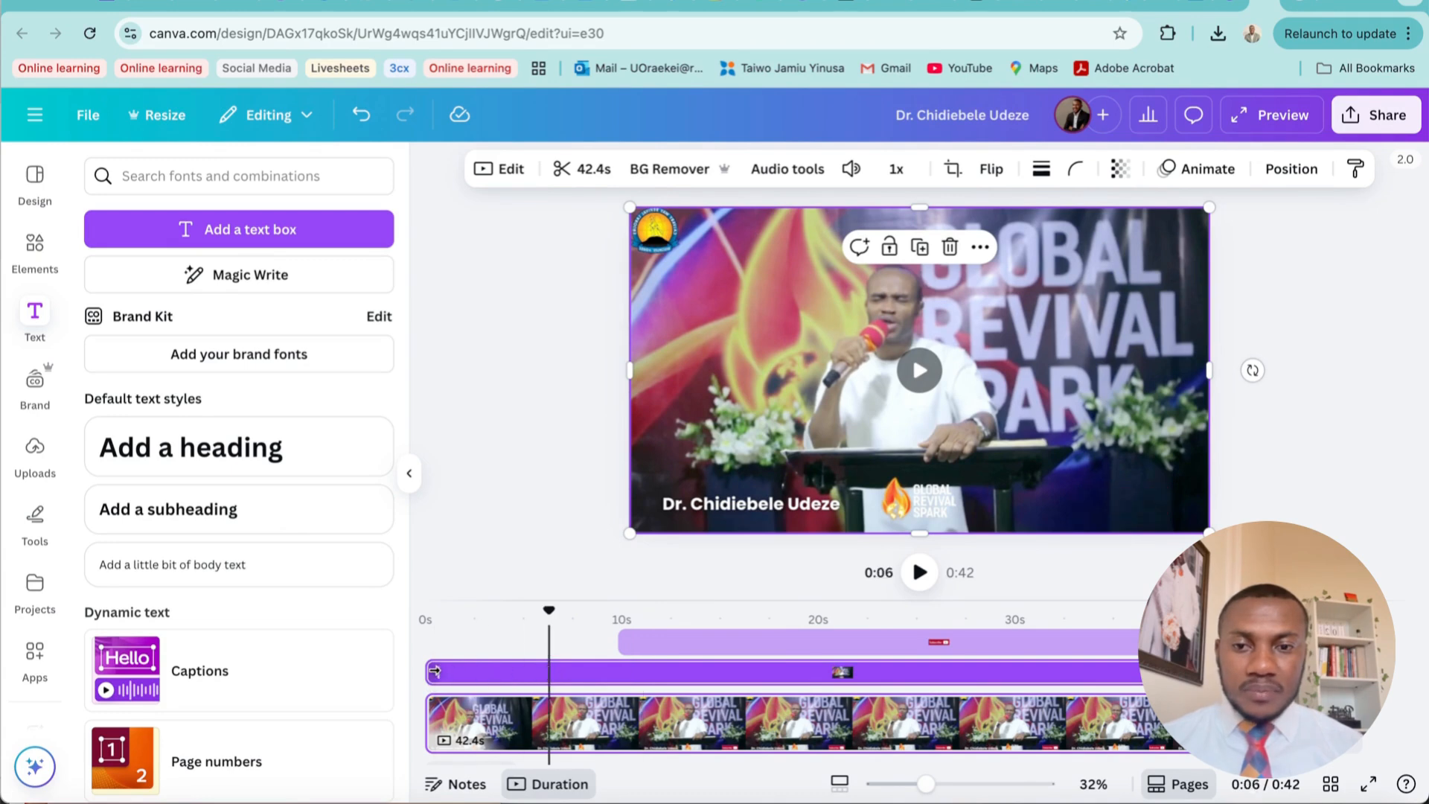
{"action": "left_click_drag", "start_coordinate": [434, 672], "coordinate": [551, 669]}
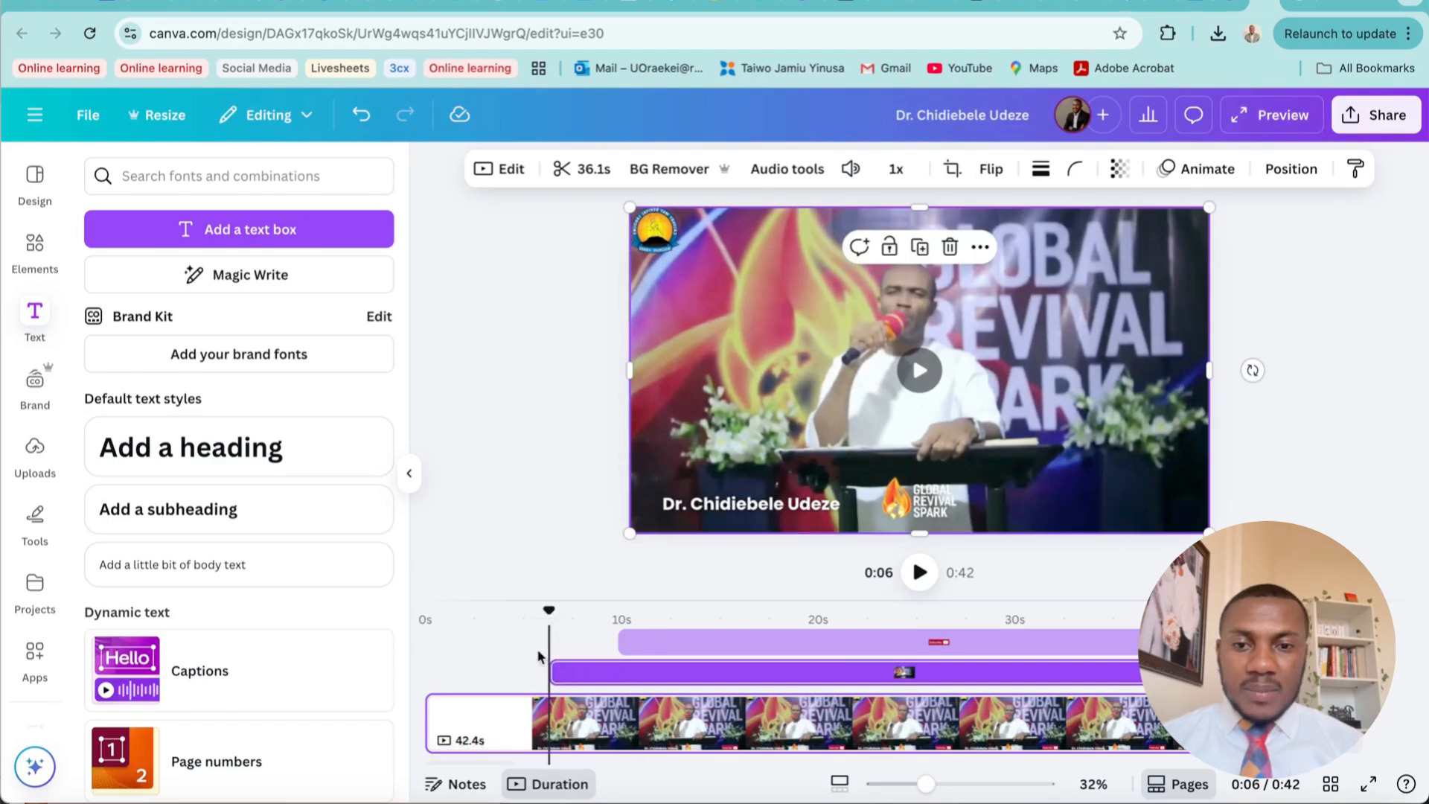
{"action": "left_click", "coordinate": [428, 676]}
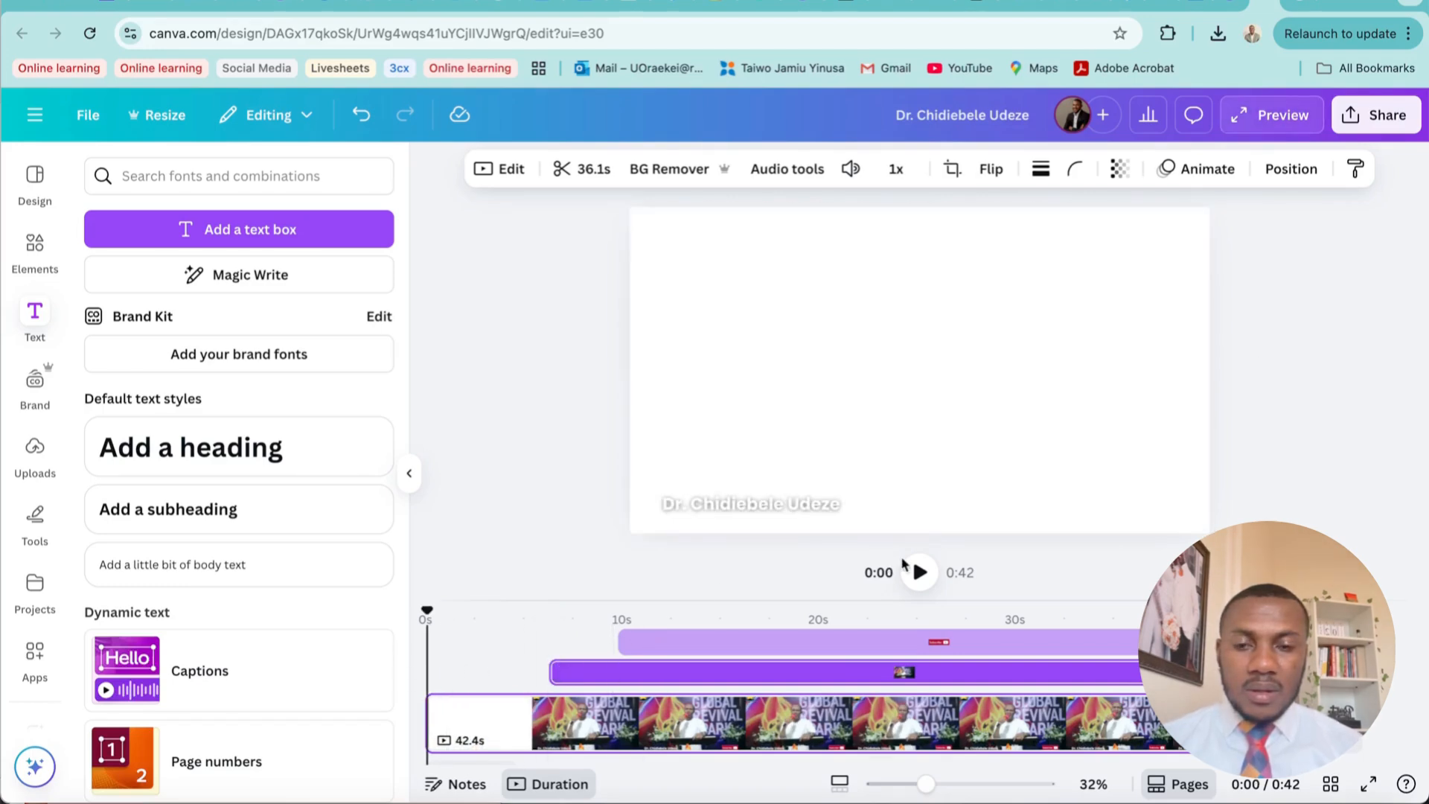
{"action": "key", "text": "ctrl+z"}
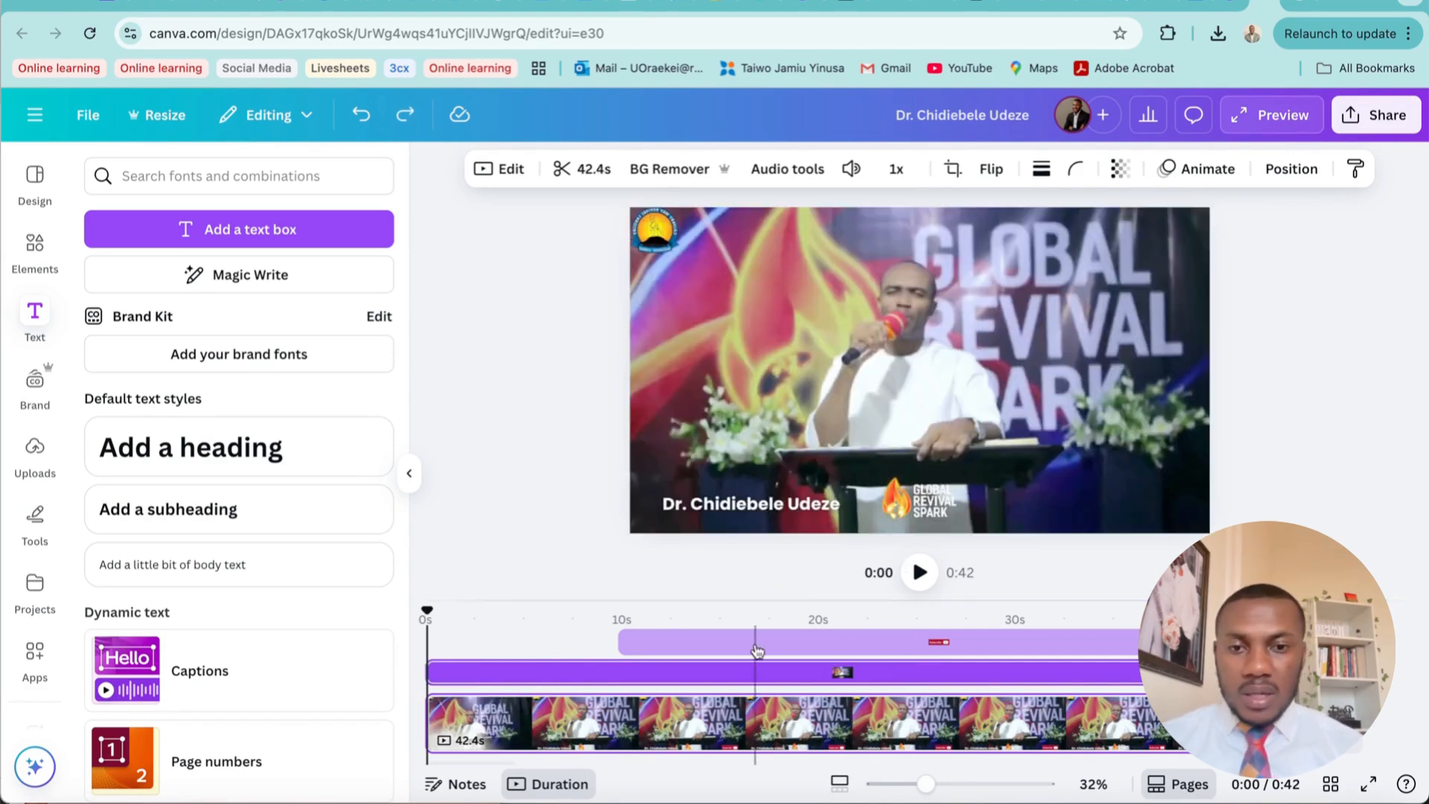
Trim the speaker's name overlay so it starts at about 5 seconds, and play the clip from the beginning to check it
{"action": "left_click", "coordinate": [804, 508]}
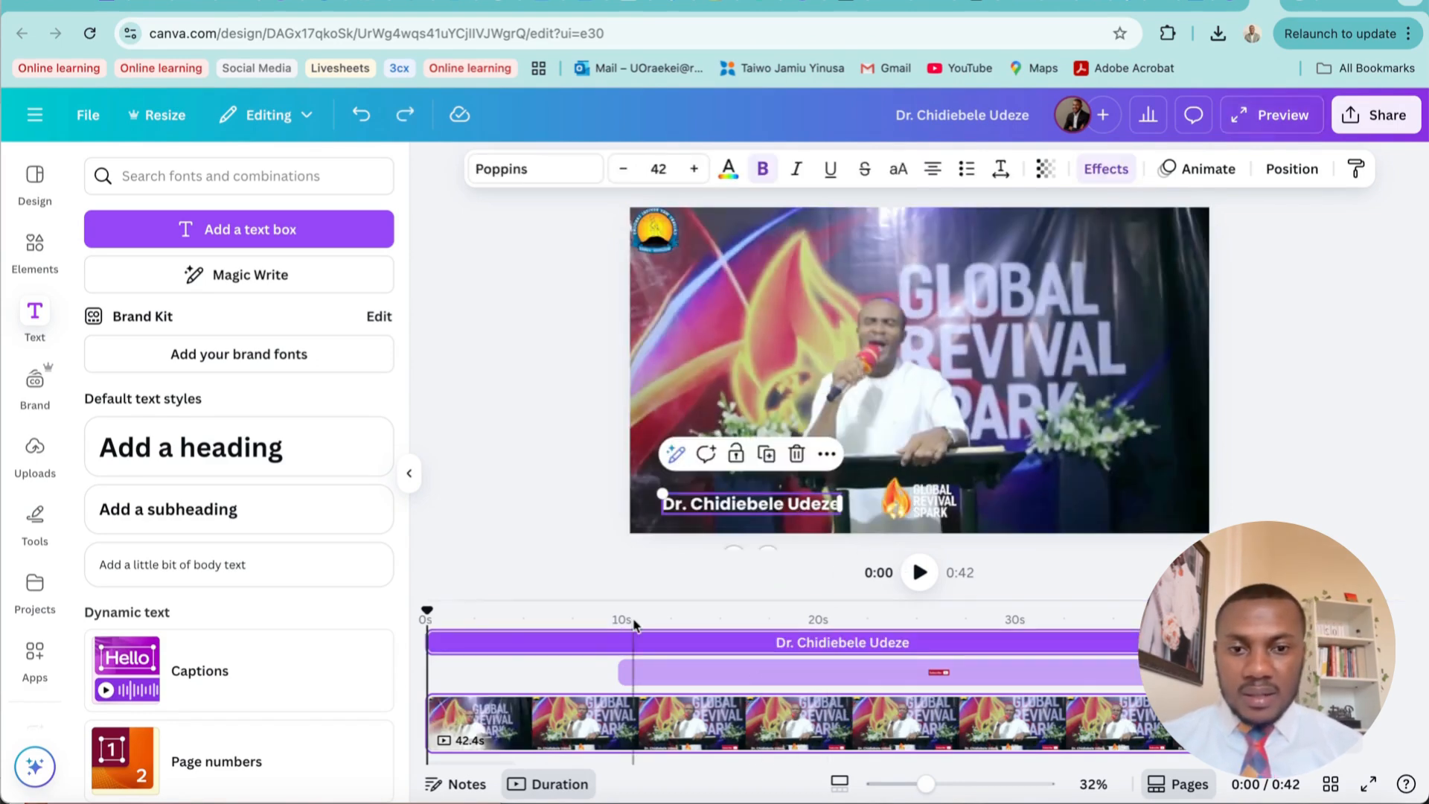
{"action": "left_click_drag", "start_coordinate": [435, 641], "coordinate": [523, 642]}
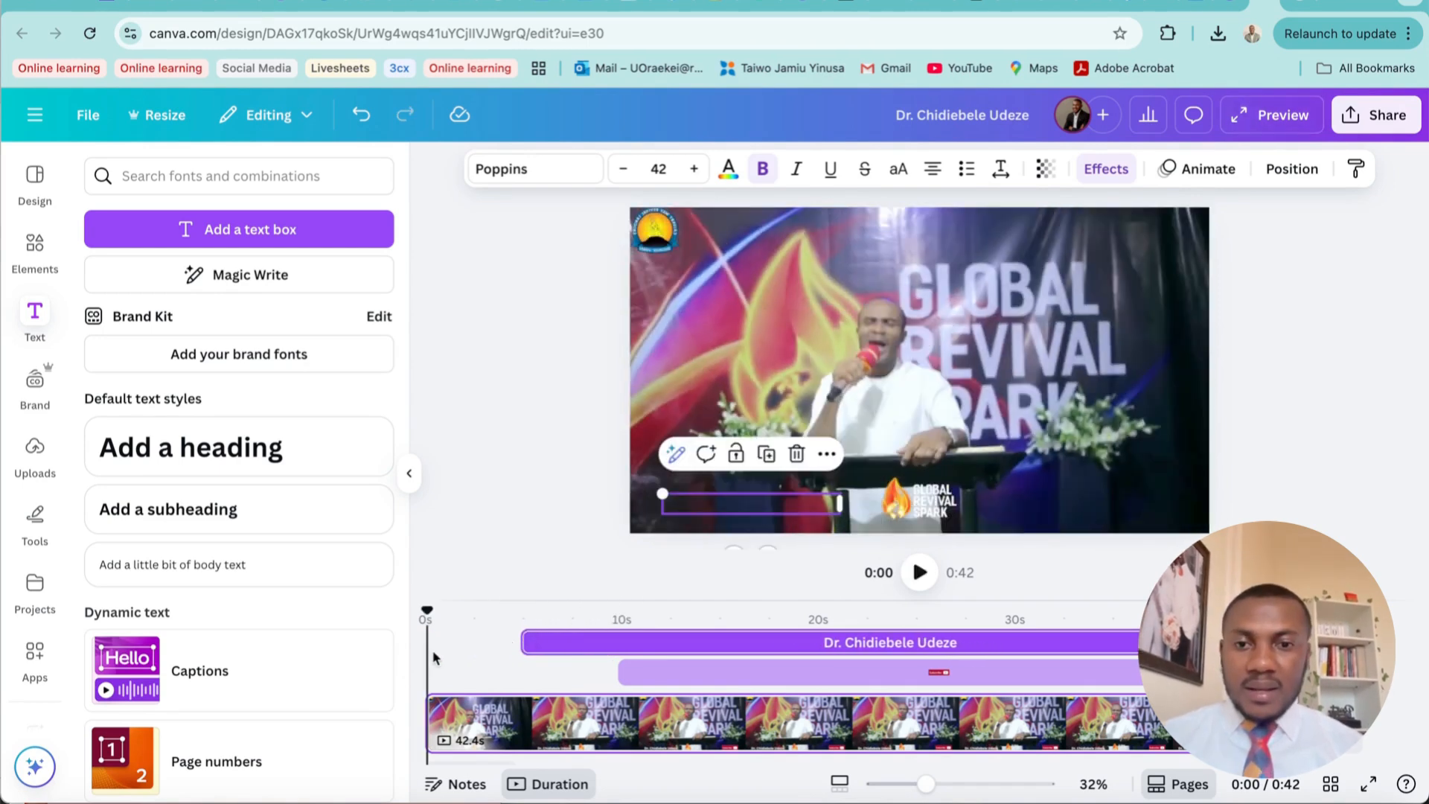
{"action": "left_click", "coordinate": [918, 572]}
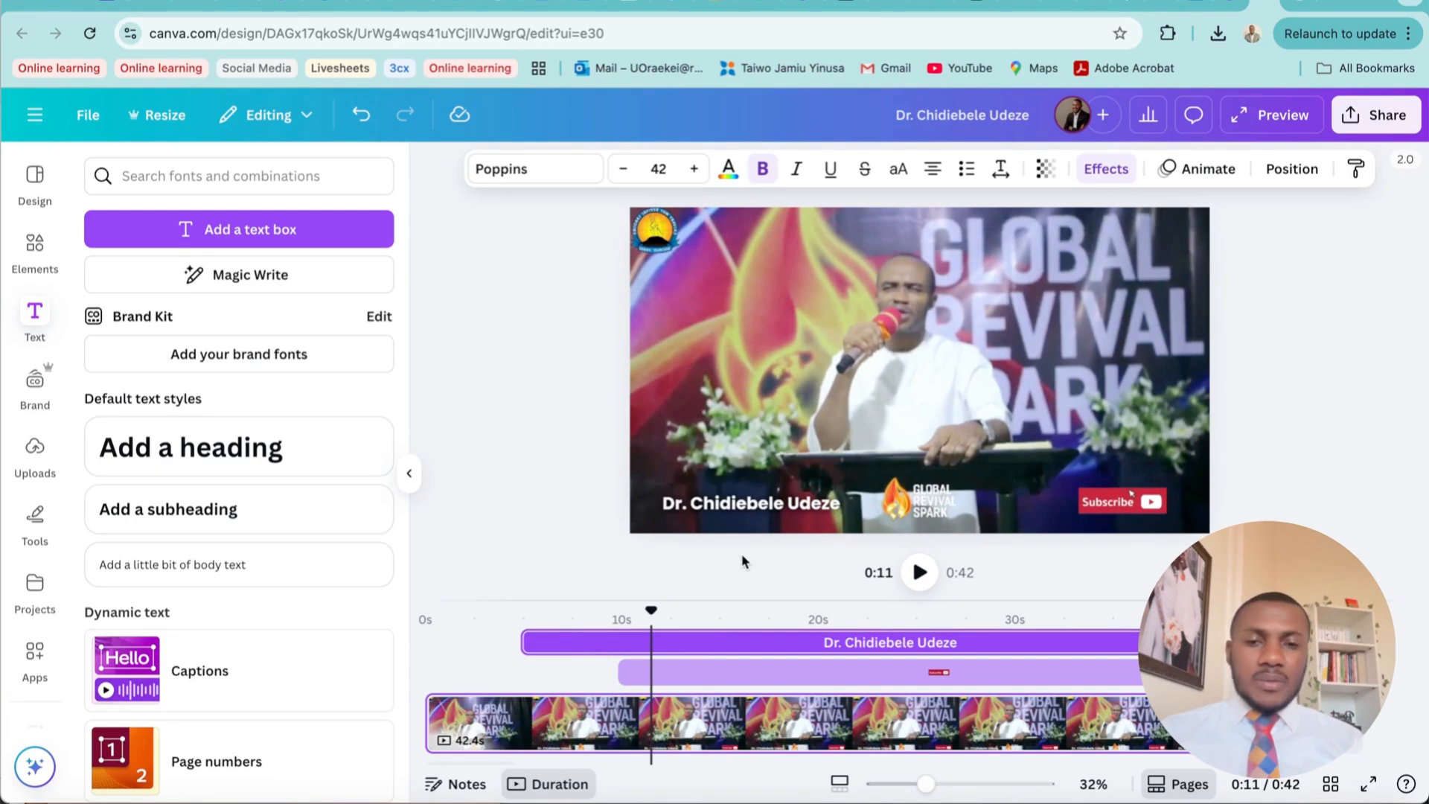
Move the playhead to about 7 seconds and apply the Burst text animation to the speaker's name
{"action": "left_click", "coordinate": [425, 614]}
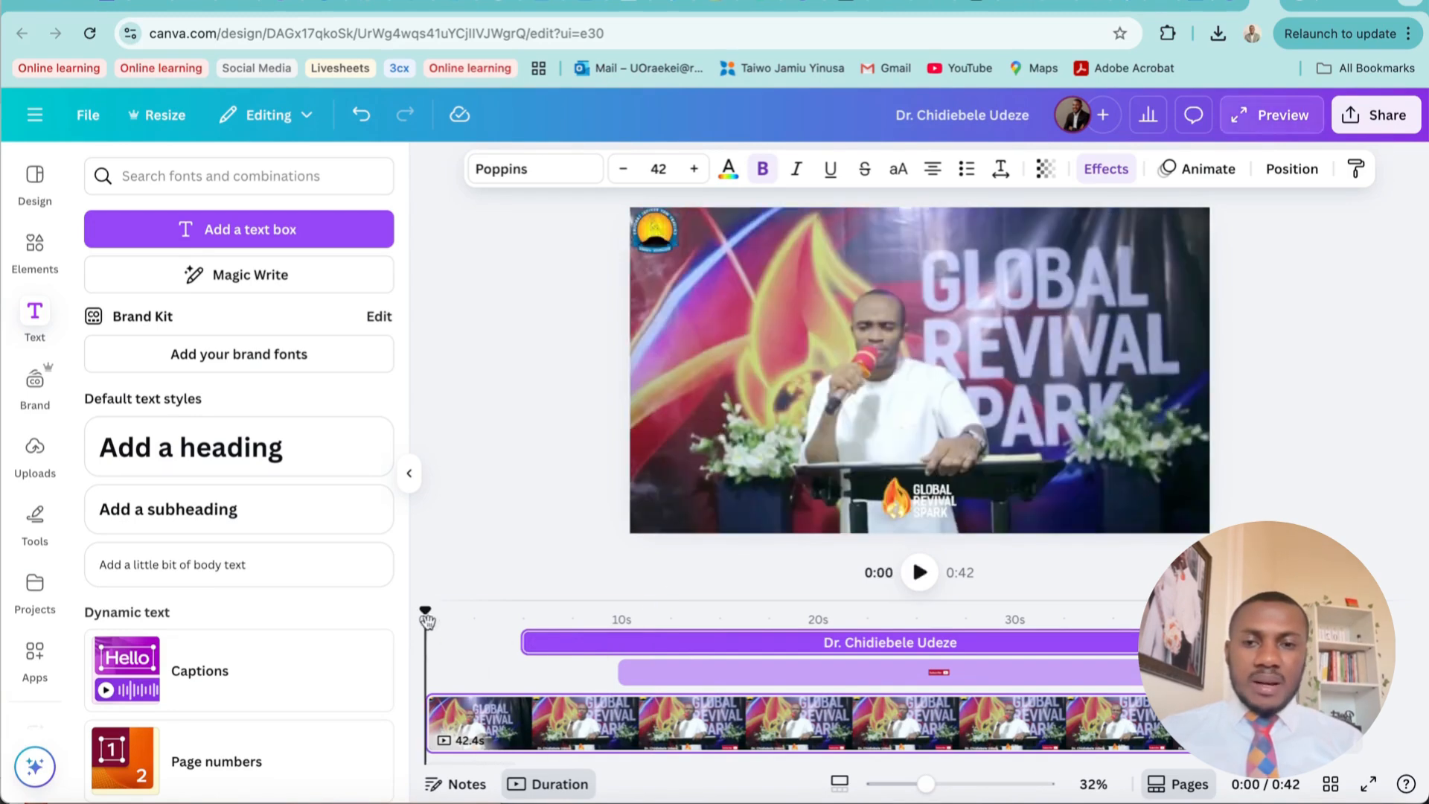
{"action": "left_click_drag", "start_coordinate": [426, 620], "coordinate": [570, 612]}
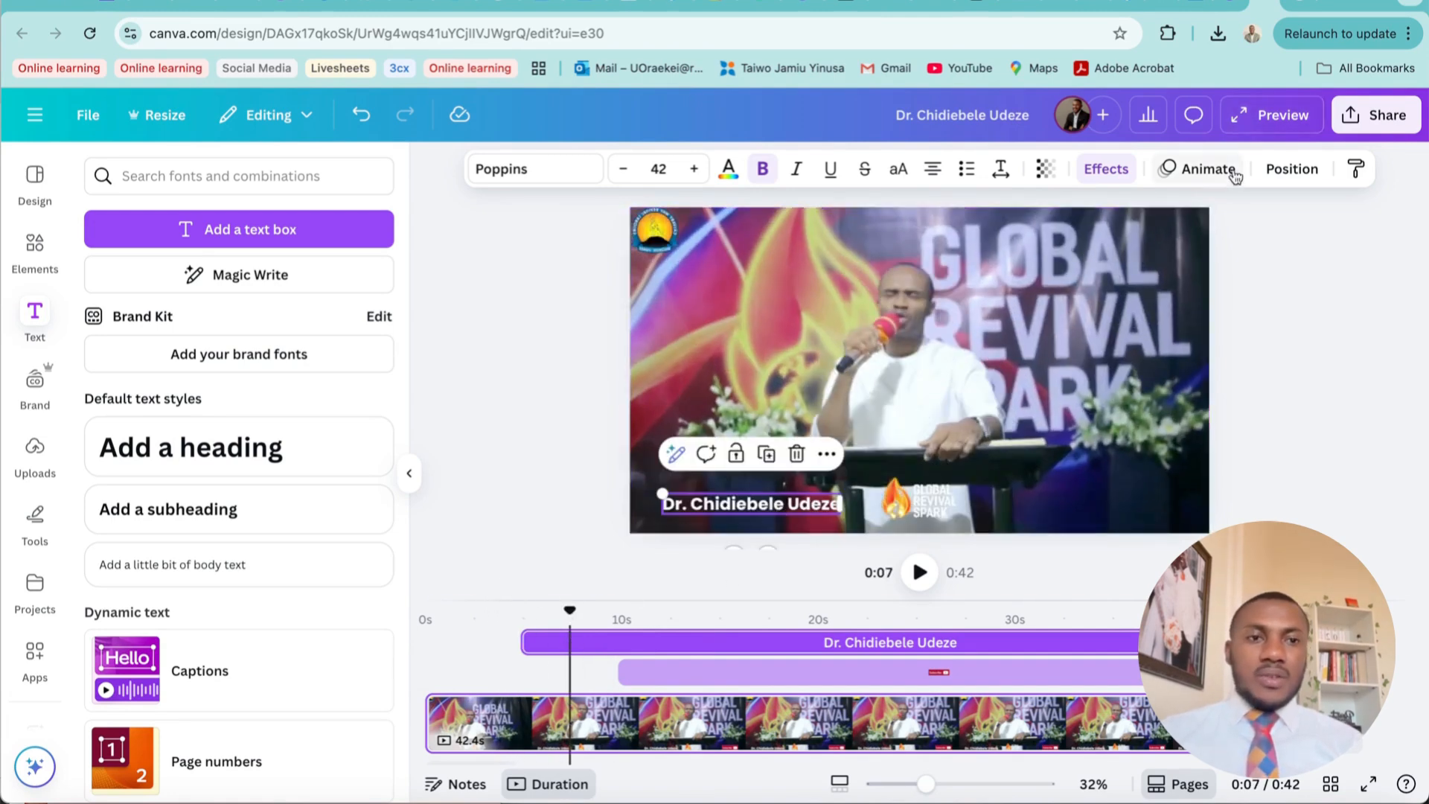
{"action": "left_click", "coordinate": [1200, 168]}
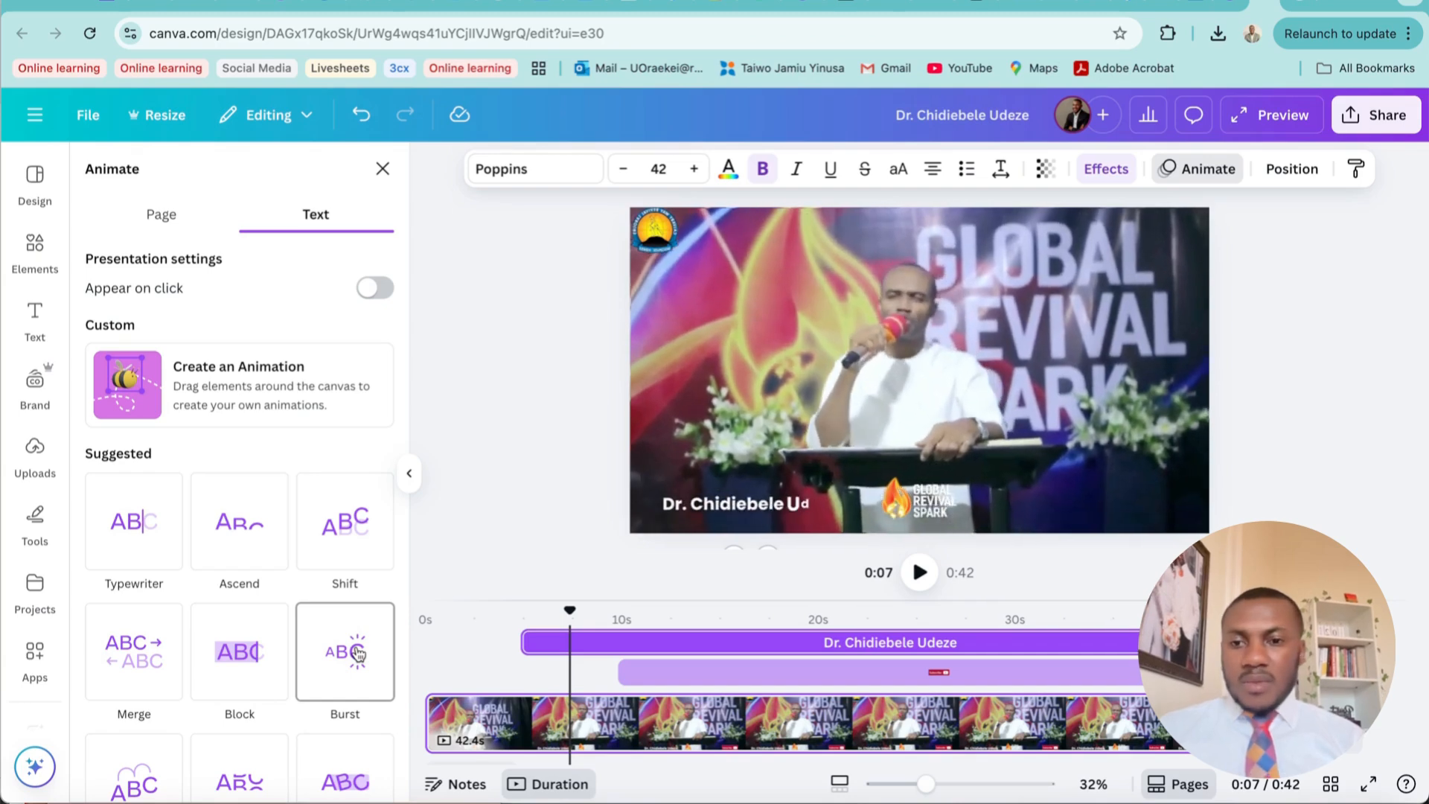
{"action": "left_click", "coordinate": [358, 653]}
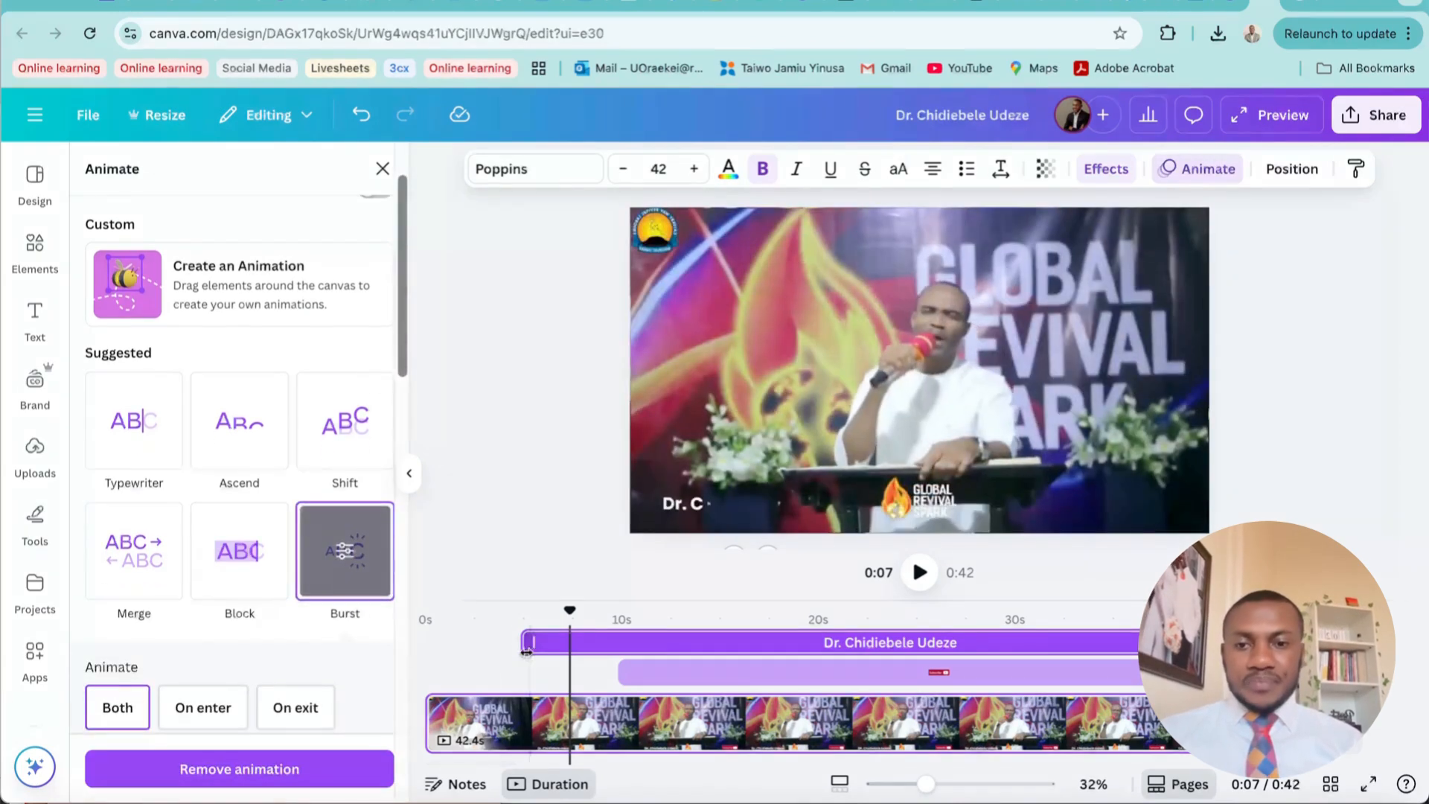
Play the clip from the beginning to about 12 seconds to check the name's animation and the Subscribe button's timing
{"action": "left_click", "coordinate": [425, 655]}
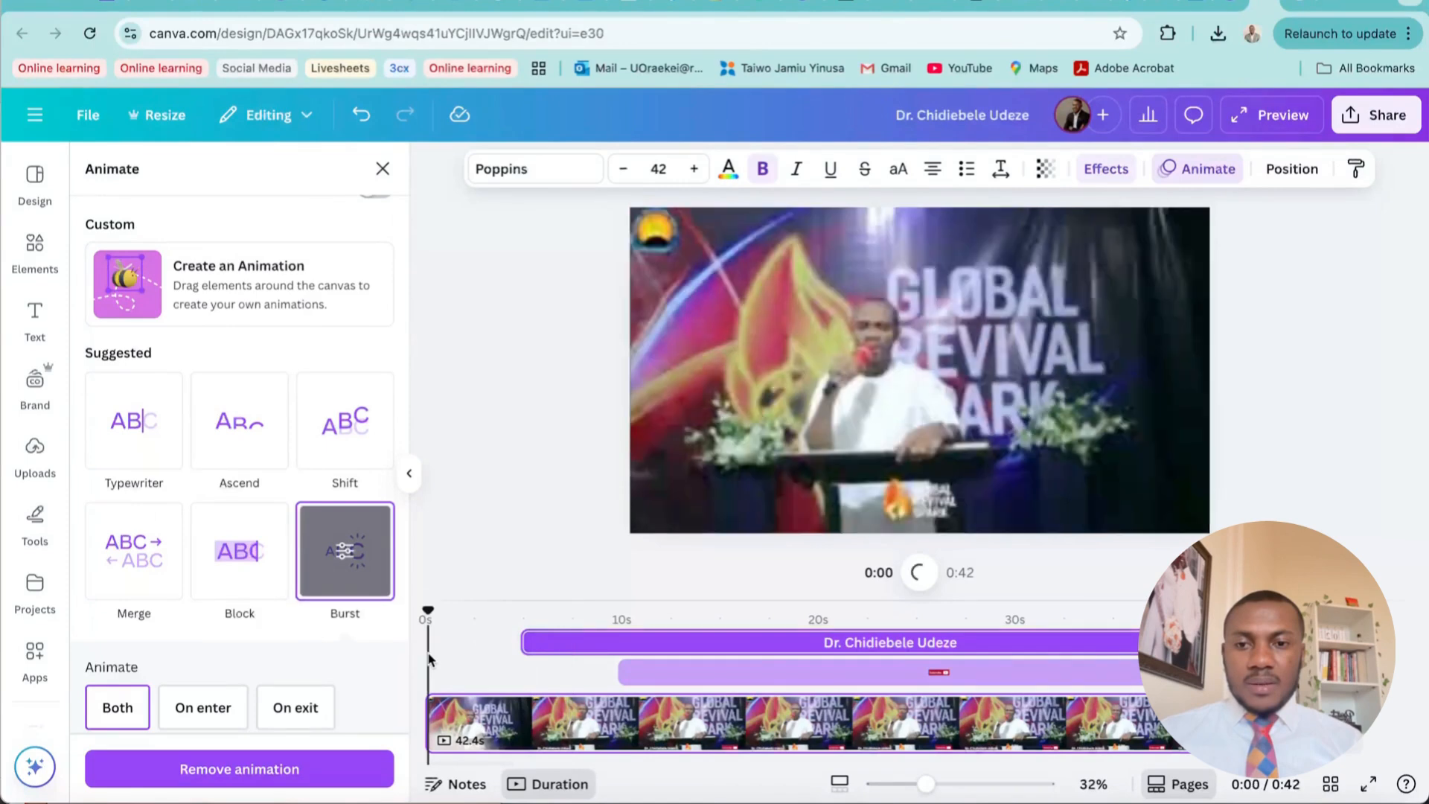
{"action": "left_click", "coordinate": [923, 574]}
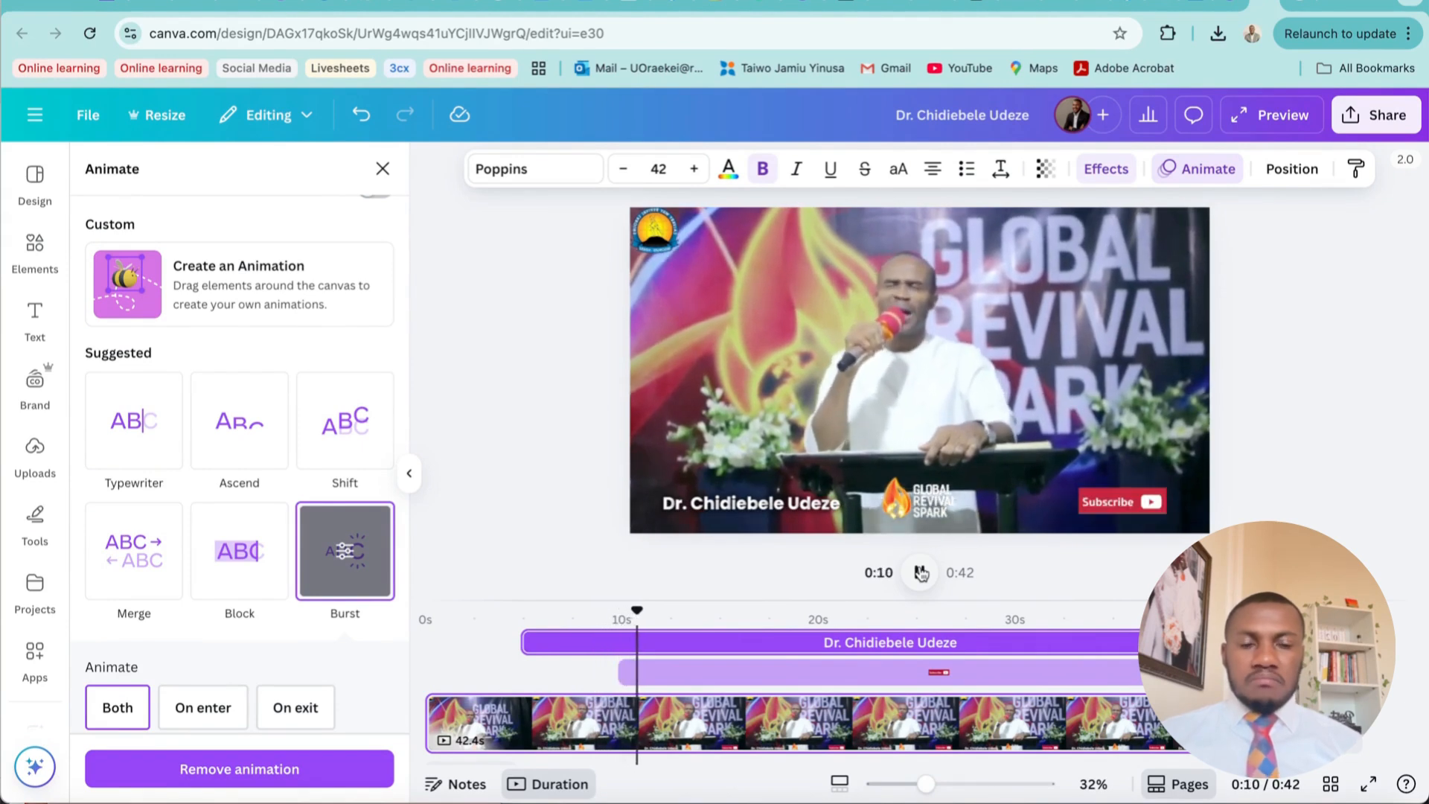
{"action": "left_click", "coordinate": [921, 575]}
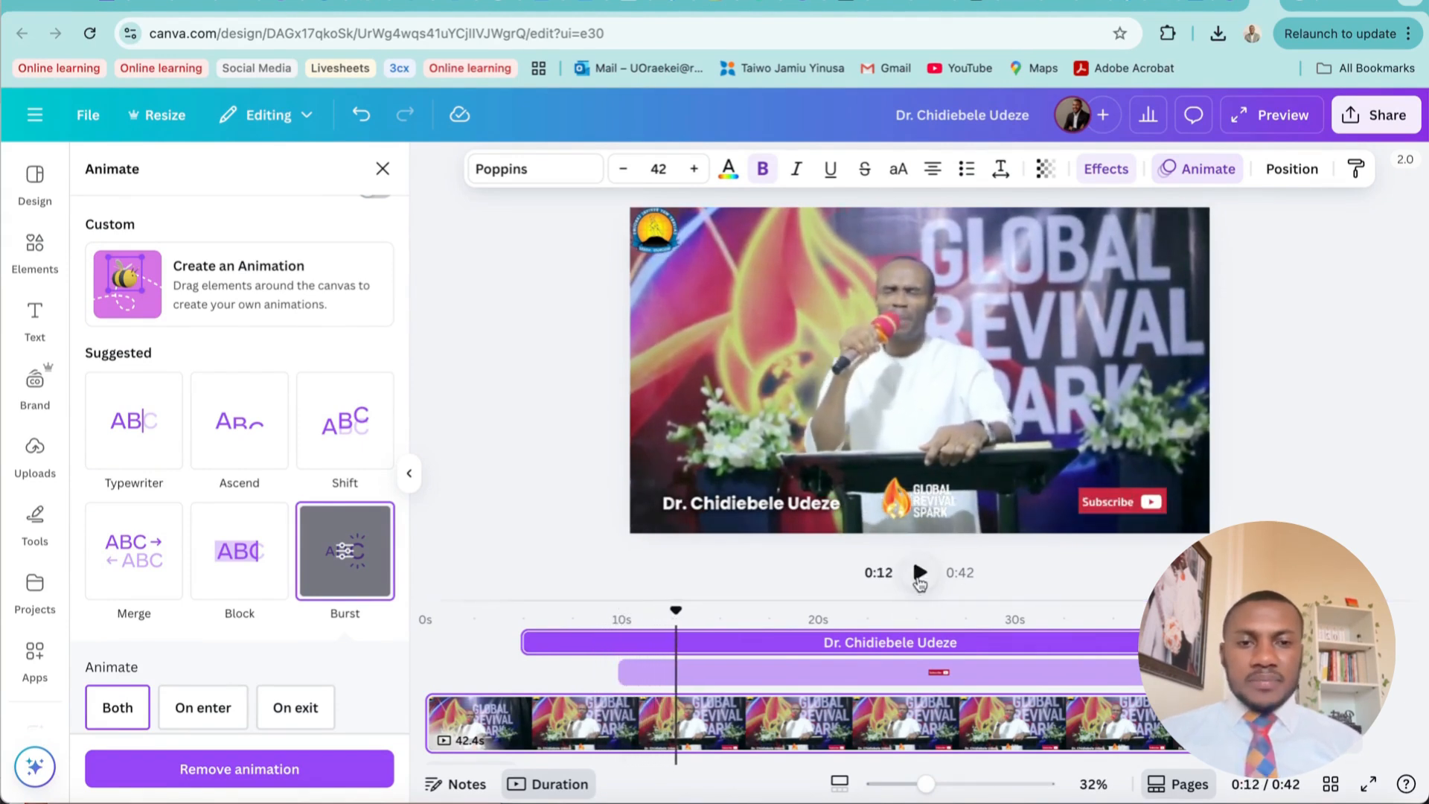
Generate automatic captions for the sermon video
{"action": "left_click", "coordinate": [926, 332]}
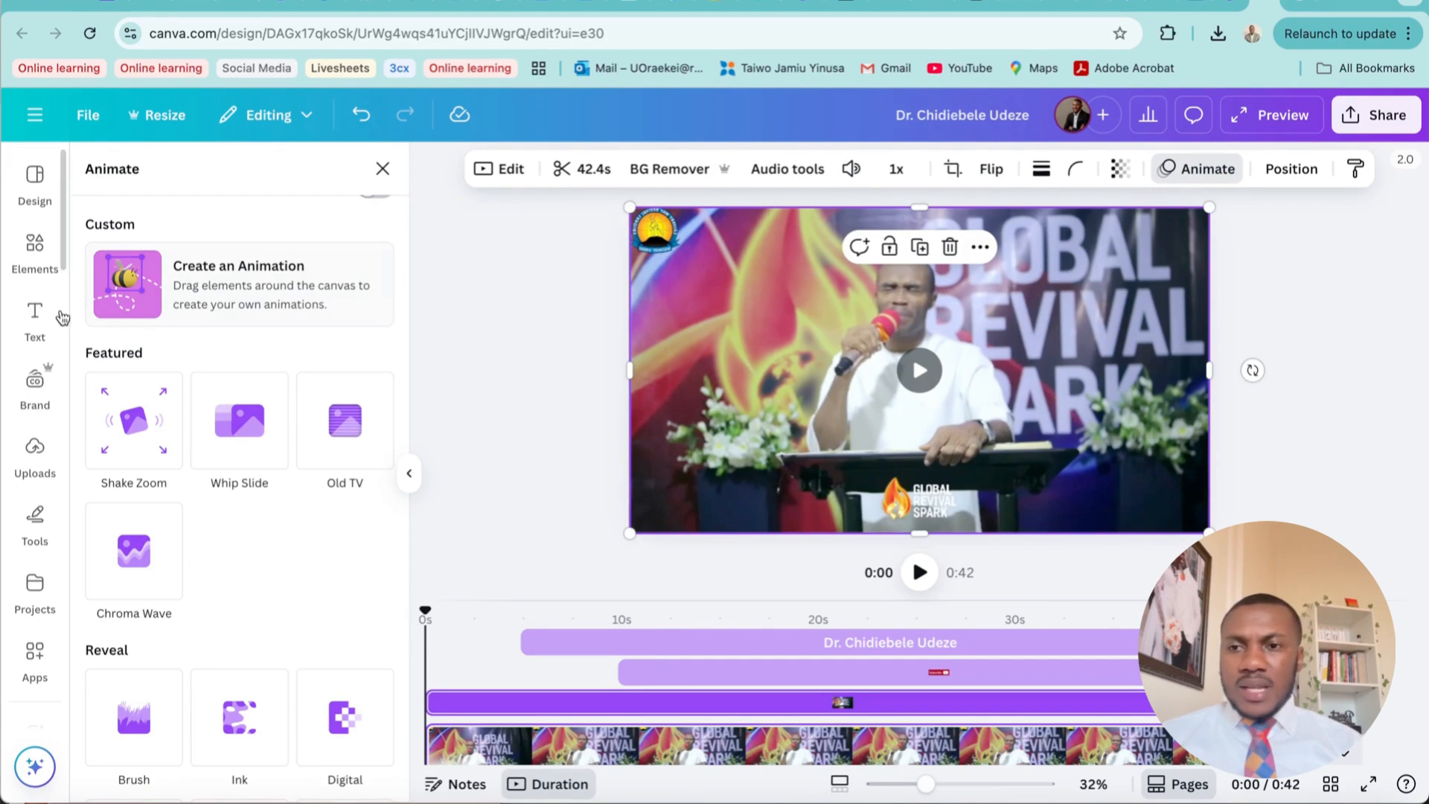
{"action": "left_click", "coordinate": [35, 318]}
{"action": "scroll", "coordinate": [212, 550], "scroll_direction": "down", "scroll_amount": 3}
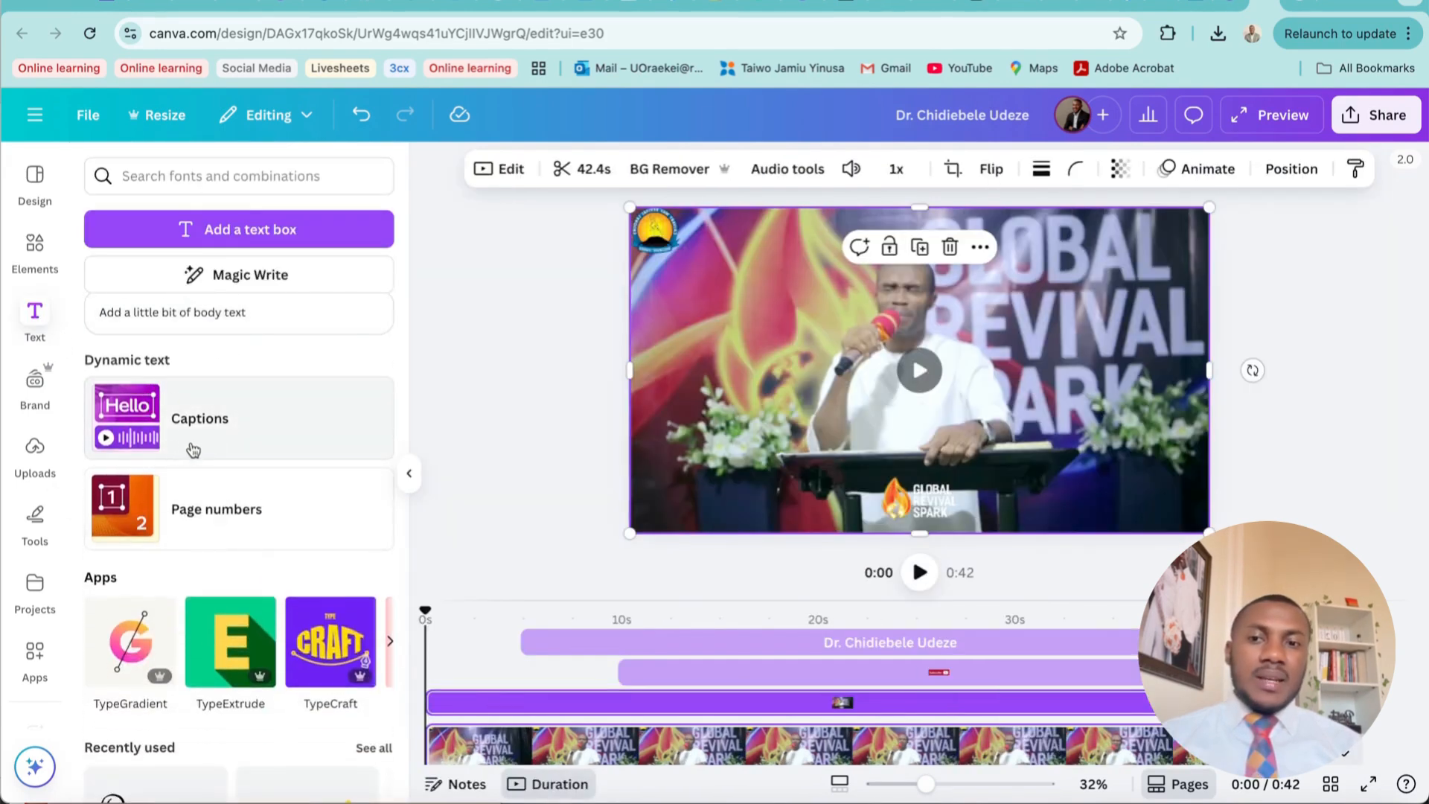
{"action": "left_click", "coordinate": [261, 426]}
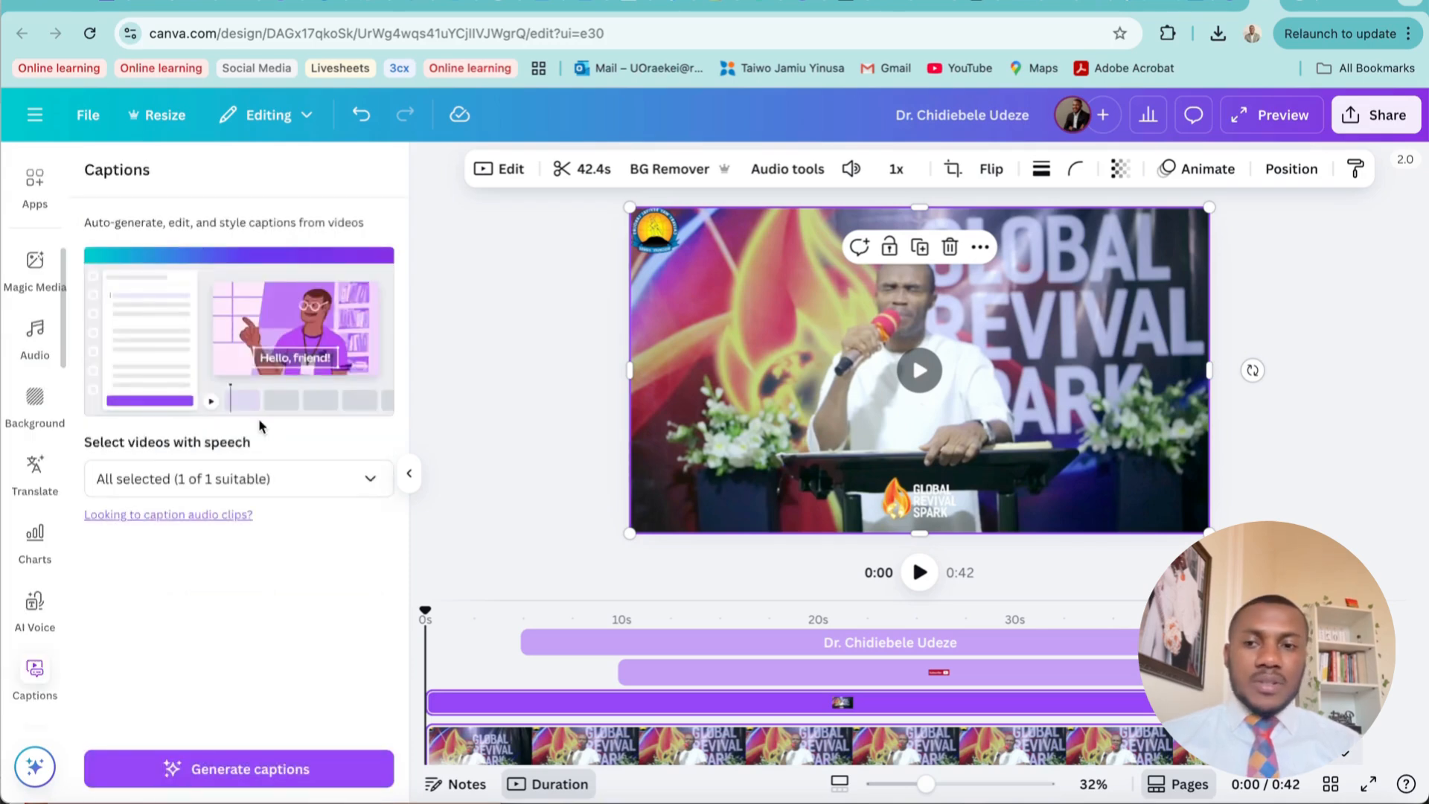
{"action": "left_click", "coordinate": [293, 771]}
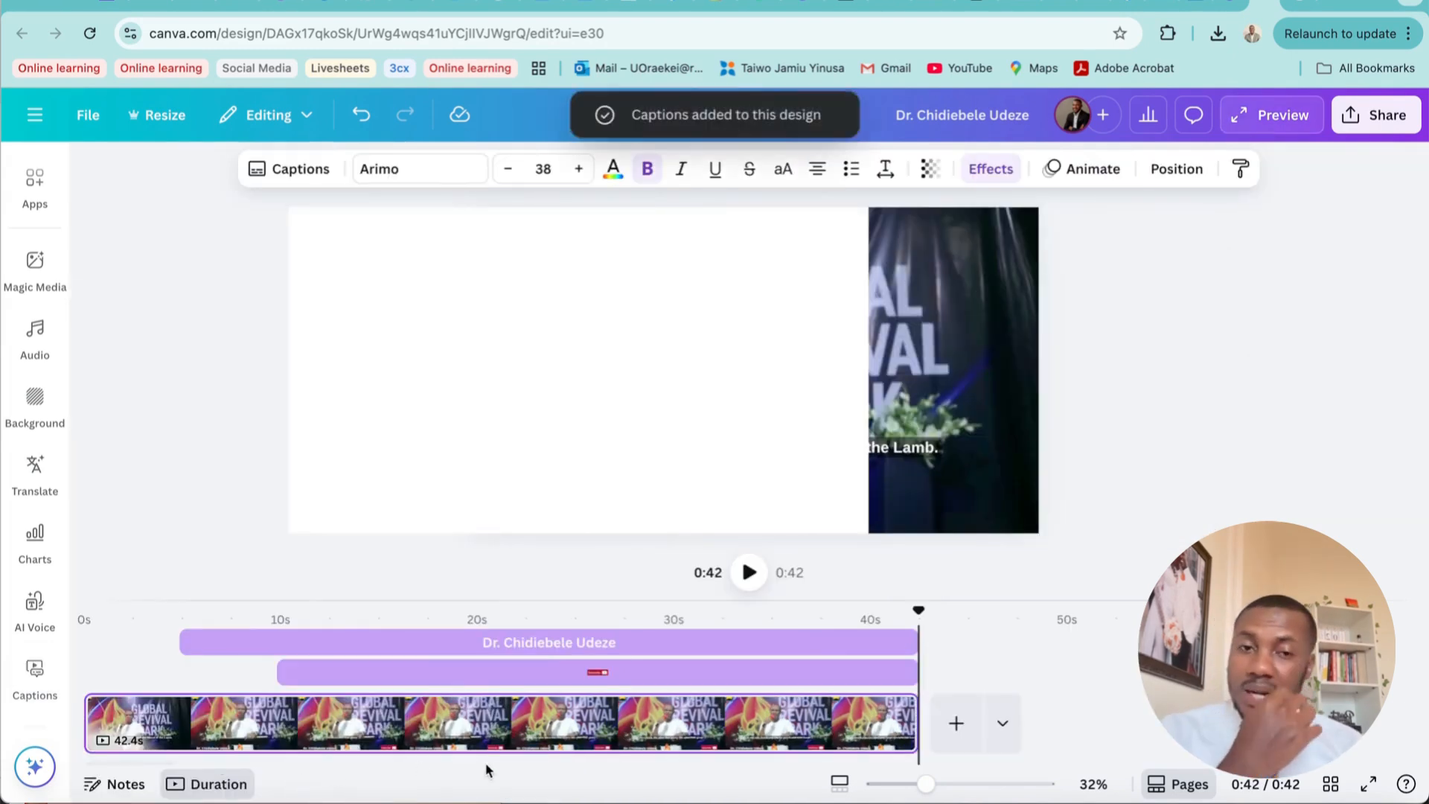
Play the clip from the beginning to about 31 seconds to check the captions
{"action": "left_click", "coordinate": [1116, 448]}
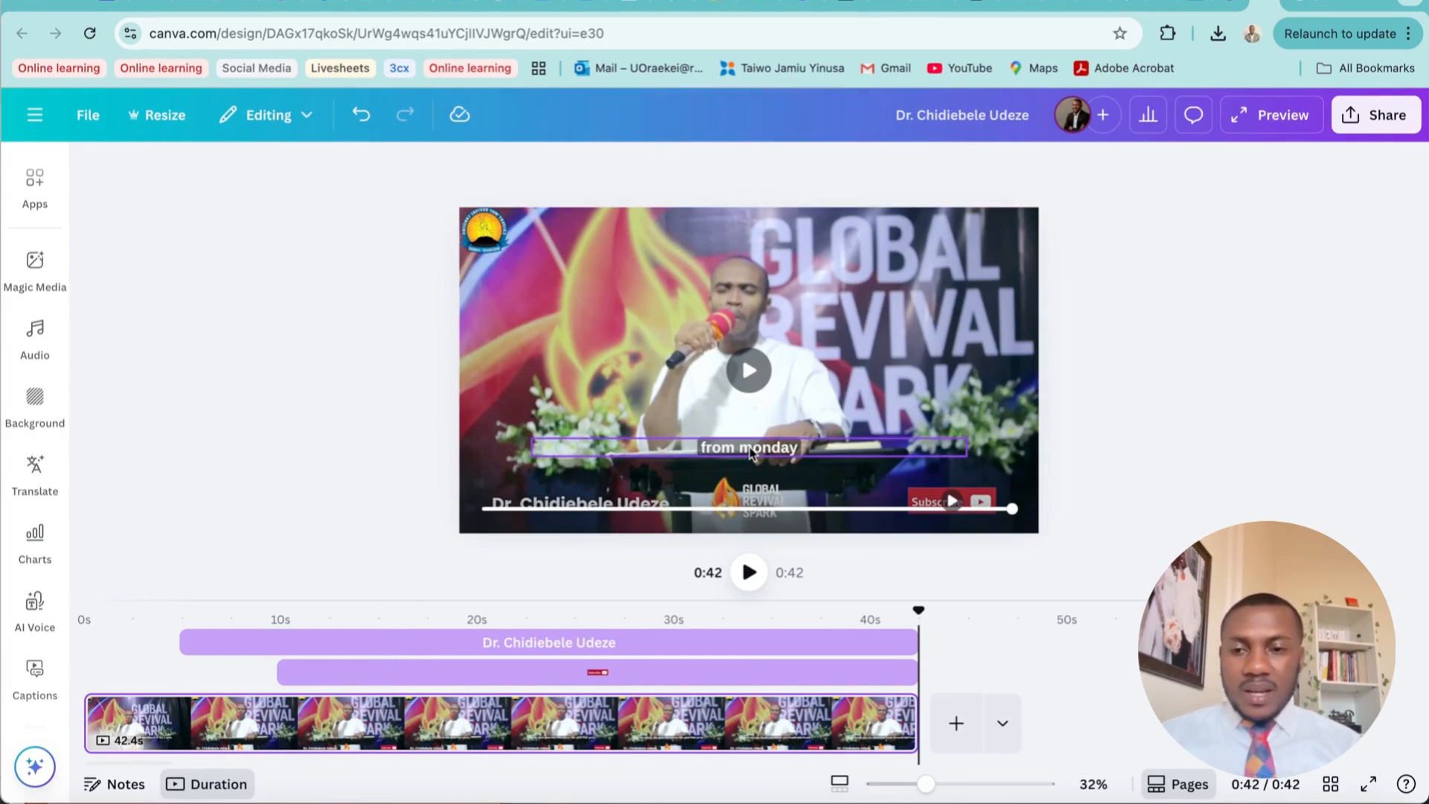
{"action": "left_click", "coordinate": [86, 662]}
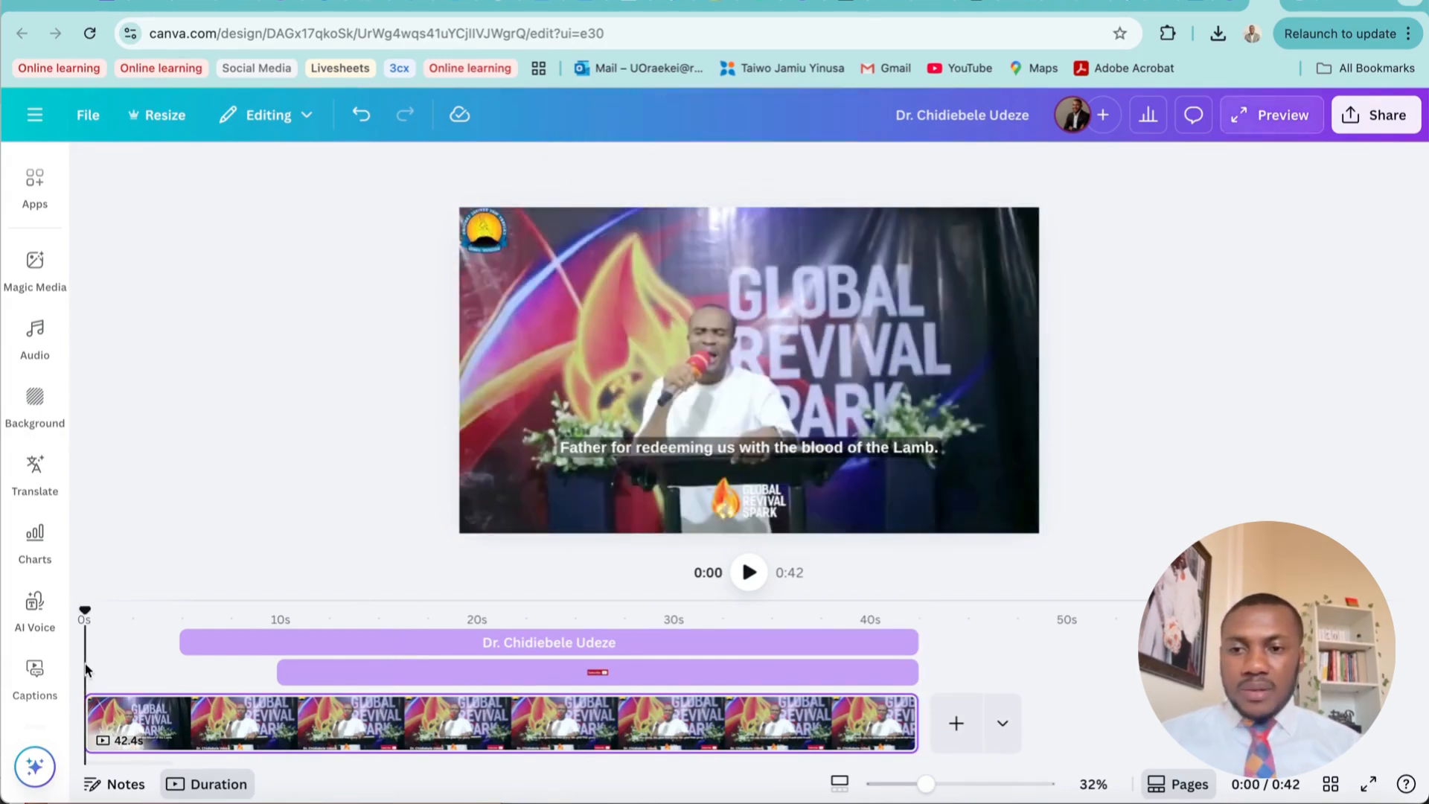
{"action": "left_click", "coordinate": [748, 575]}
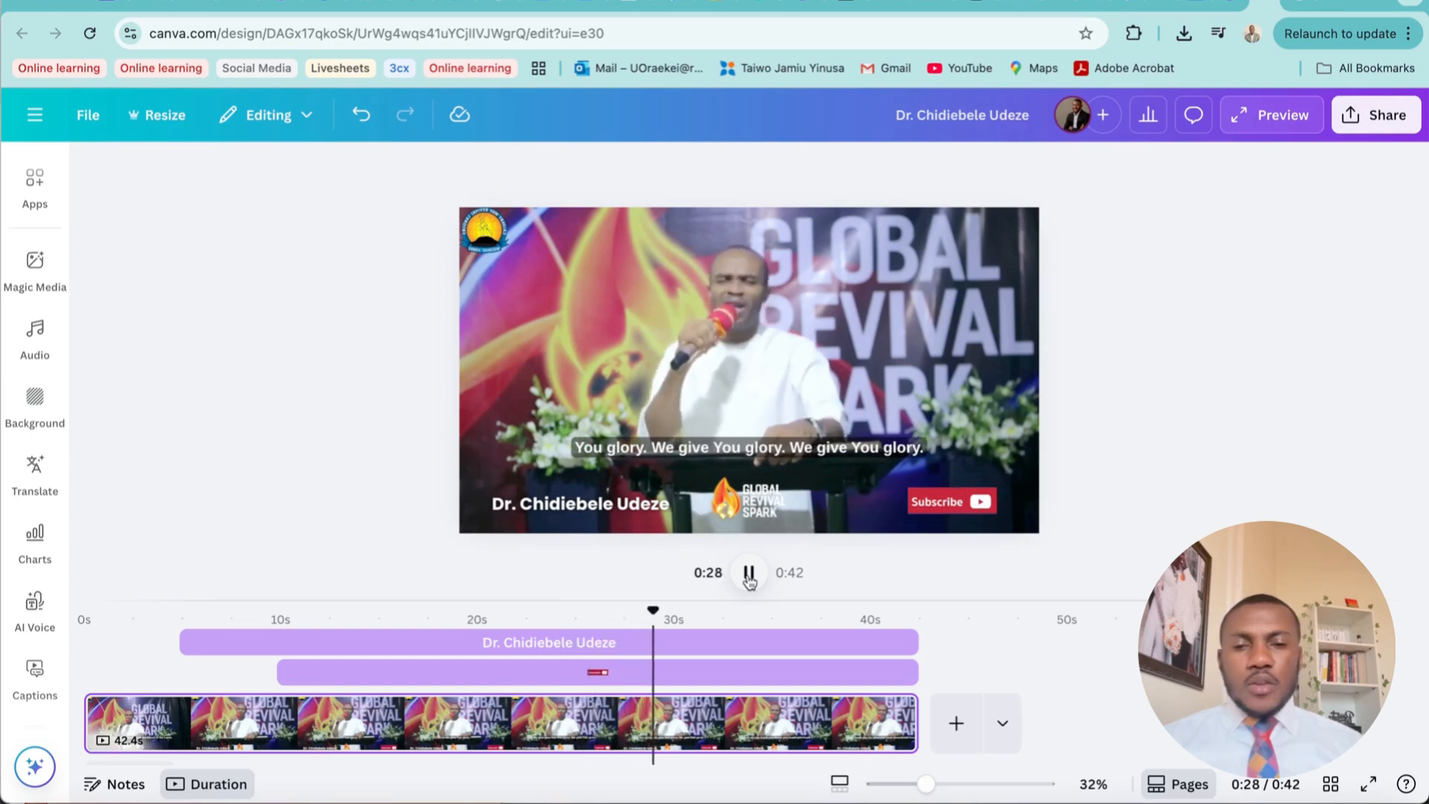
Open the caption list and review its lines from the last one, "from monday", back up to the first
{"action": "left_click", "coordinate": [759, 449]}
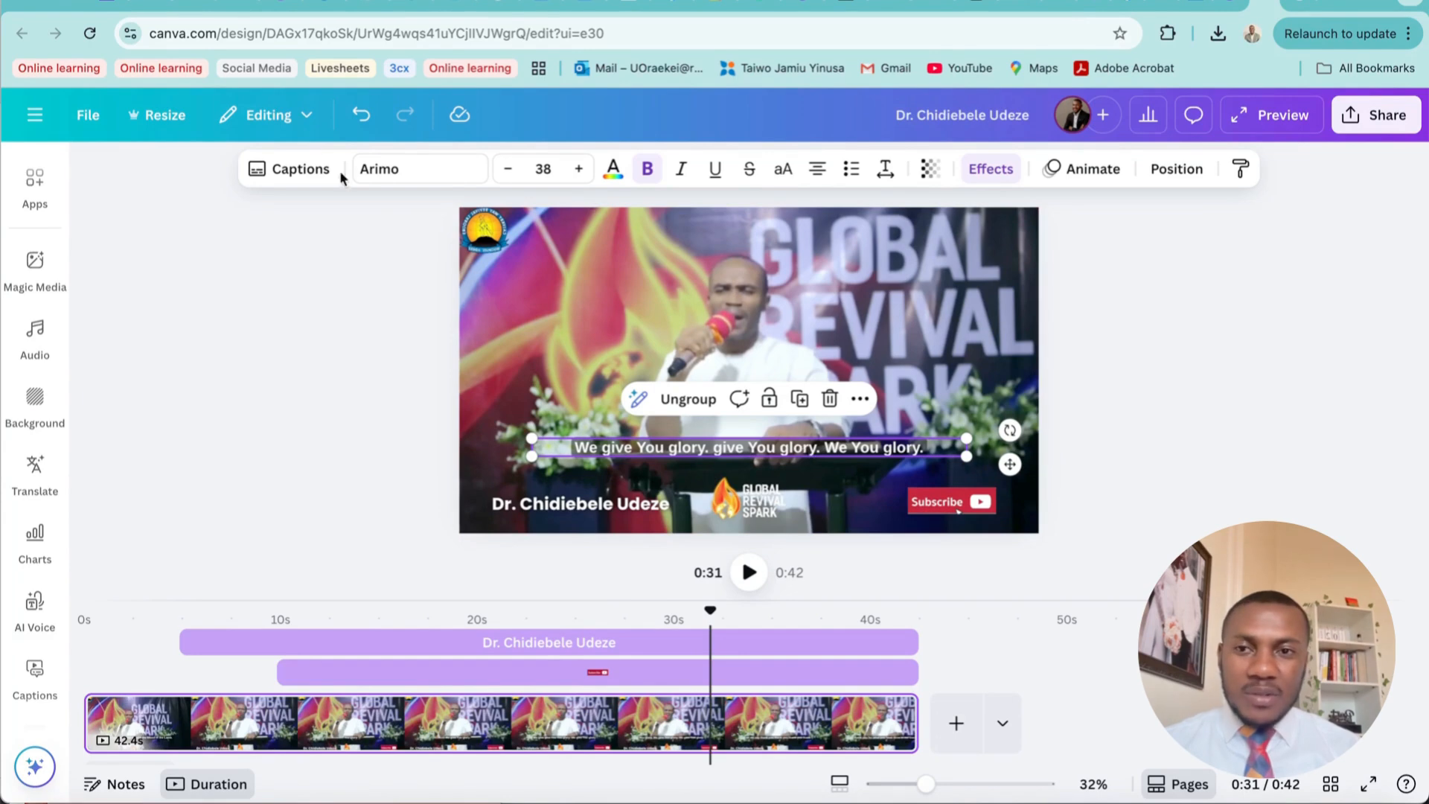
{"action": "left_click", "coordinate": [302, 176]}
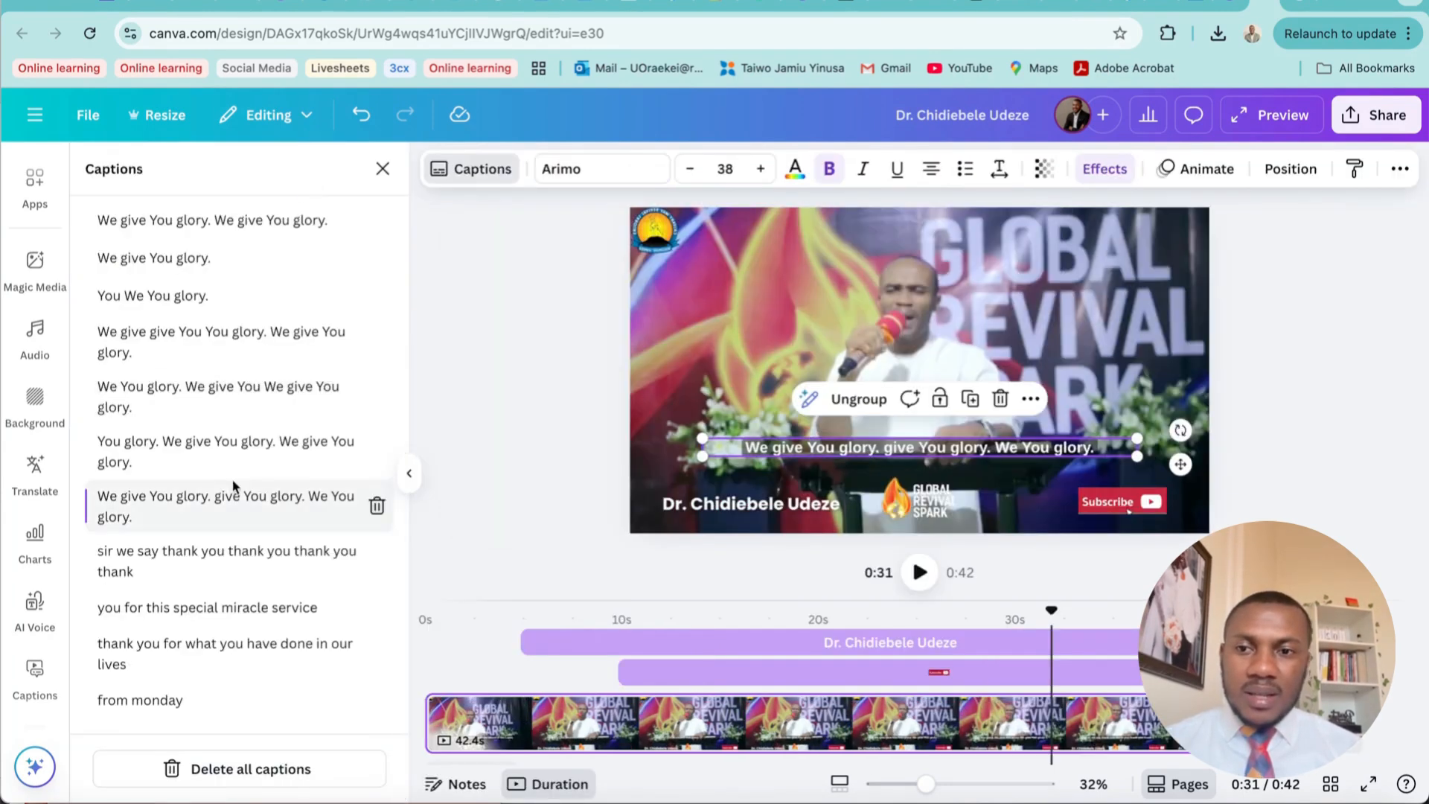
{"action": "left_click", "coordinate": [204, 709]}
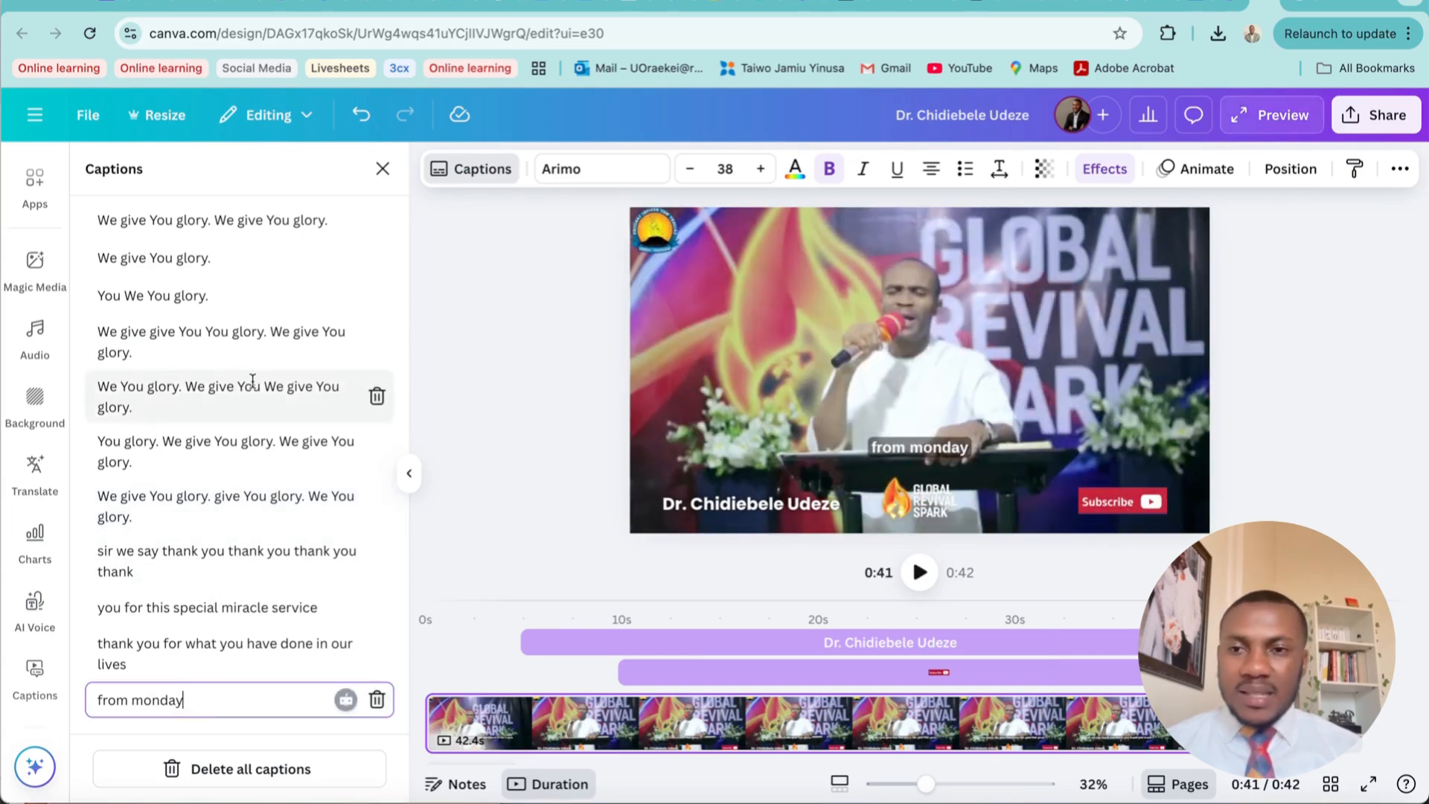
{"action": "scroll", "coordinate": [252, 381], "scroll_direction": "up", "scroll_amount": 2}
{"action": "scroll", "coordinate": [252, 381], "scroll_direction": "up", "scroll_amount": 3}
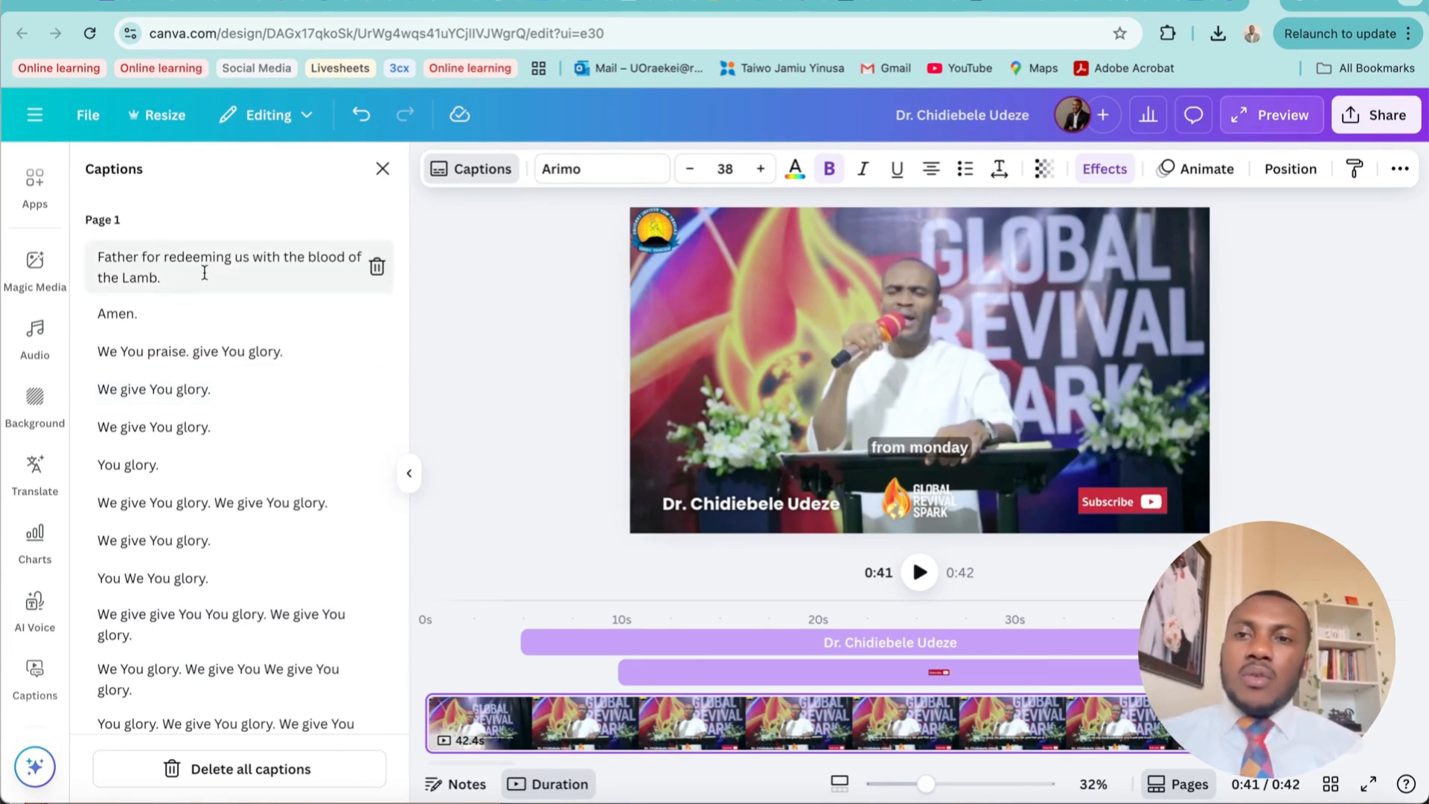
Insert "thank you" after "Father" in the first caption and play the opening seconds to check the wording
{"action": "left_click", "coordinate": [138, 259]}
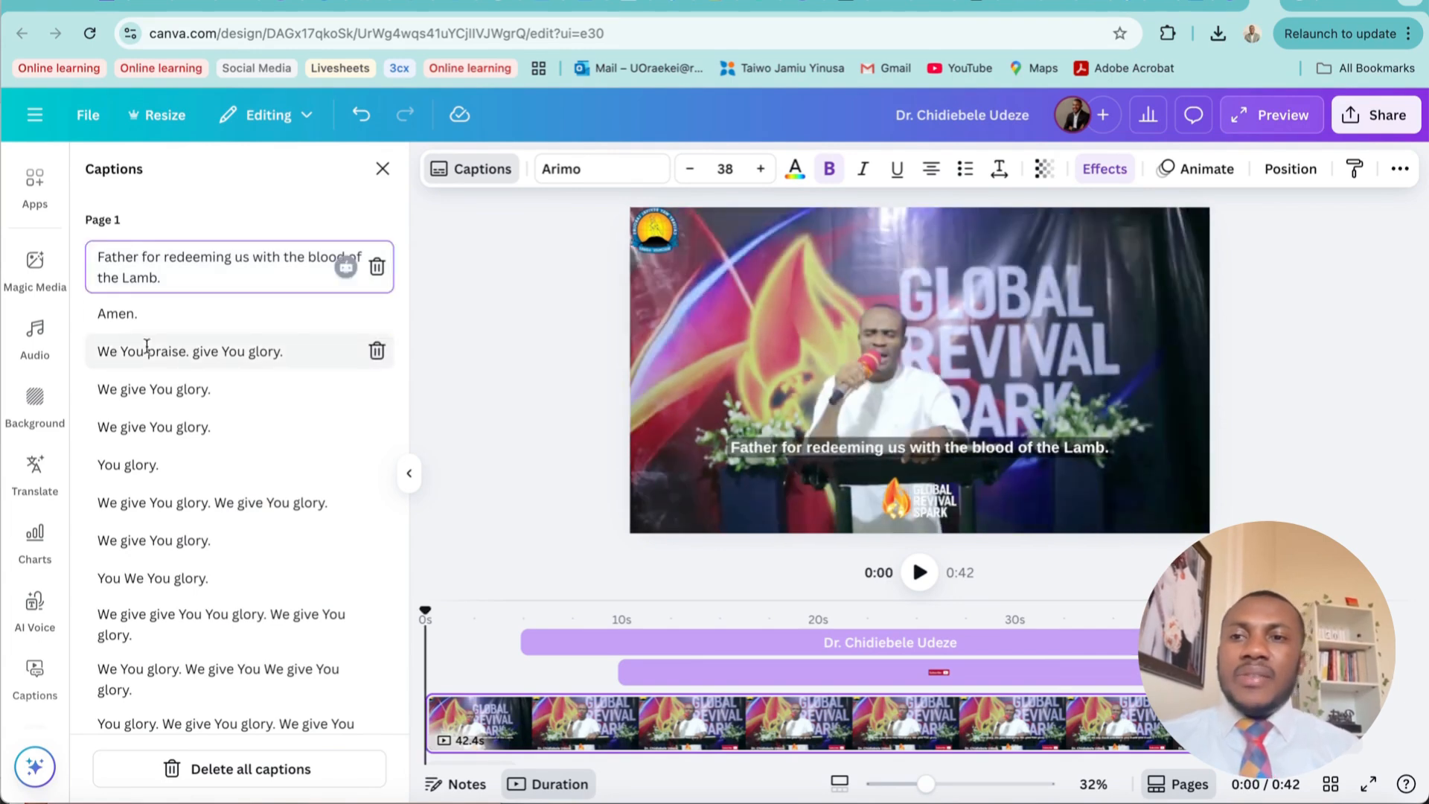
{"action": "type", "text": "thank you"}
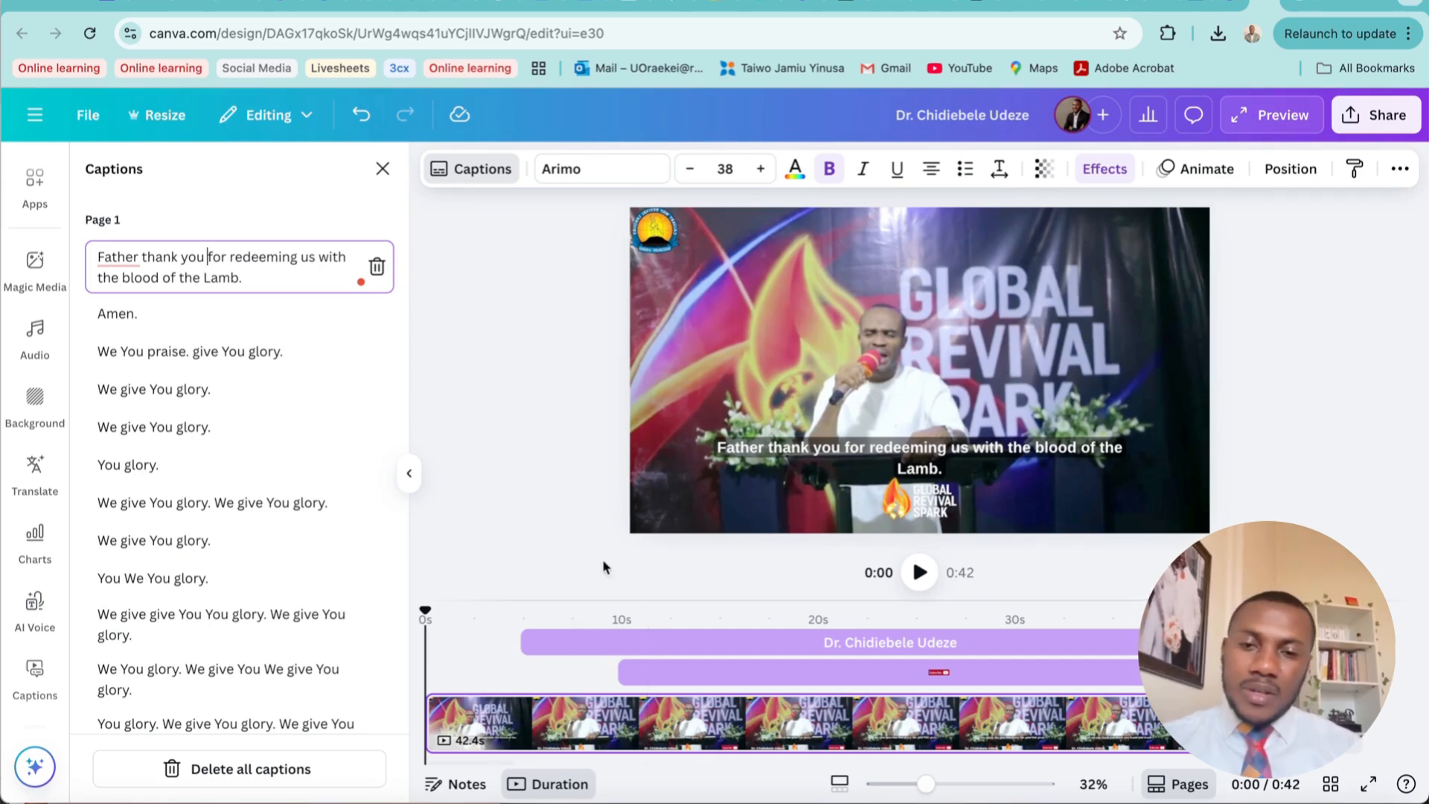
{"action": "left_click", "coordinate": [920, 573]}
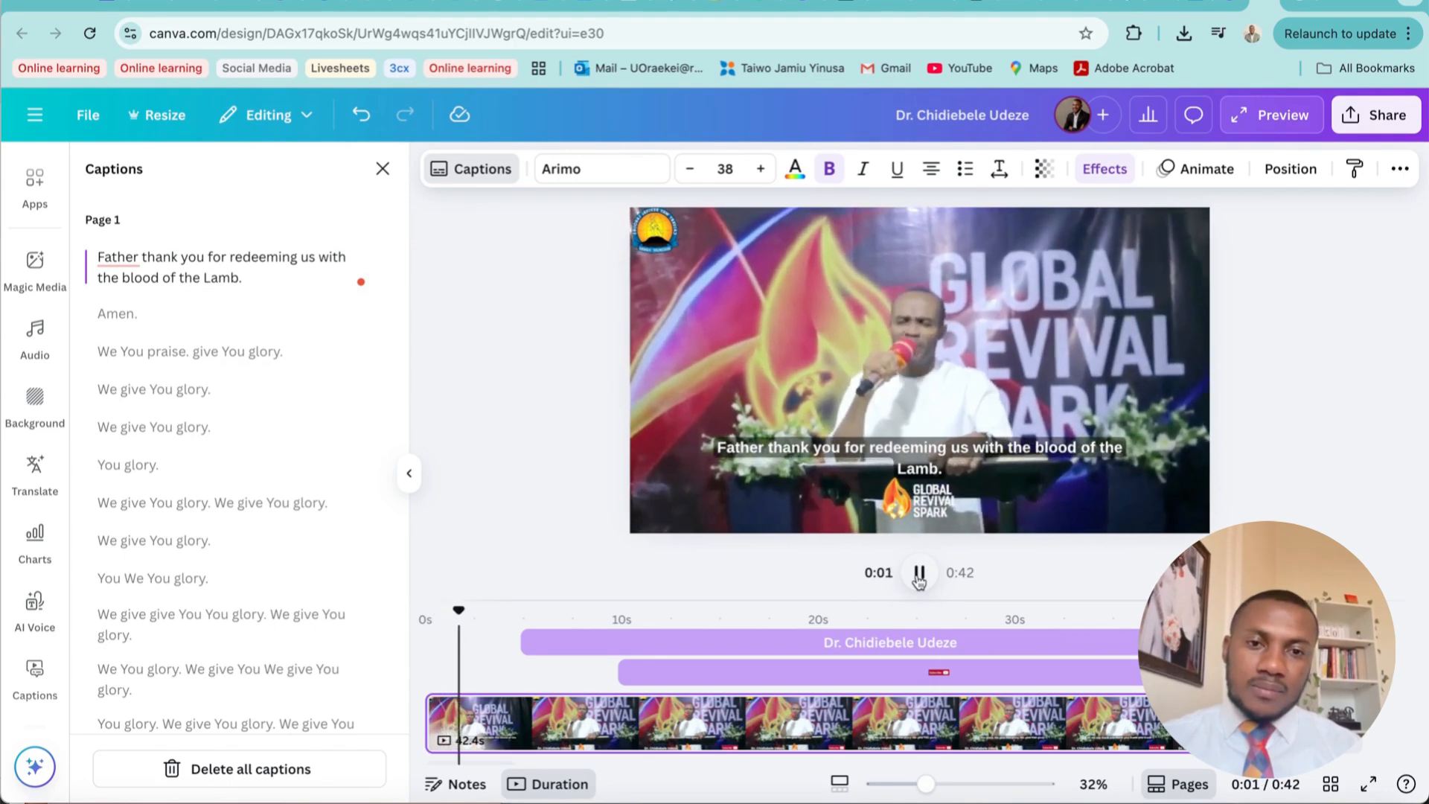
{"action": "left_click", "coordinate": [920, 574]}
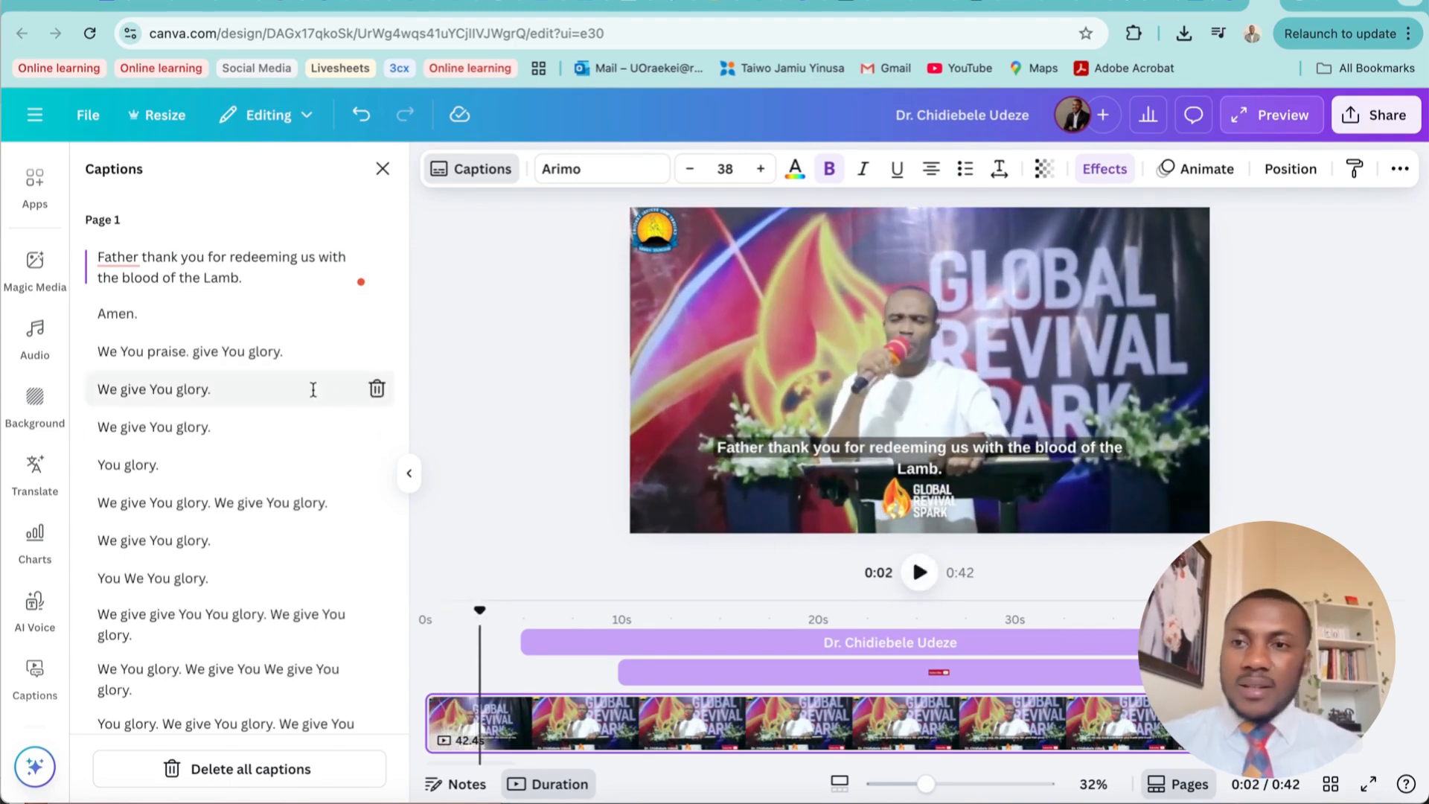
Reword the first caption to read "Thank you Father for redeeming us with the blood of the Lamb."
{"action": "left_click", "coordinate": [96, 257]}
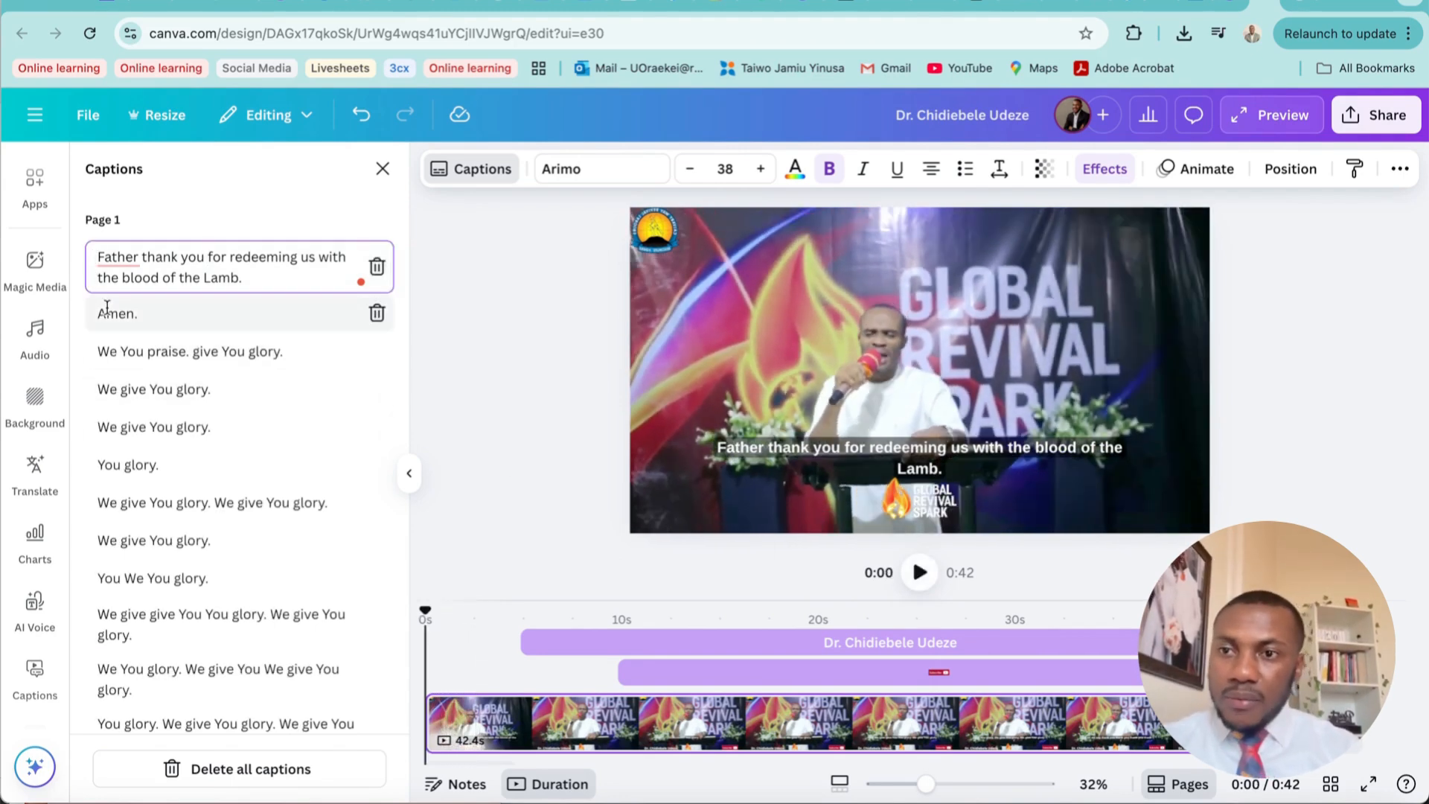
{"action": "left_click", "coordinate": [99, 257]}
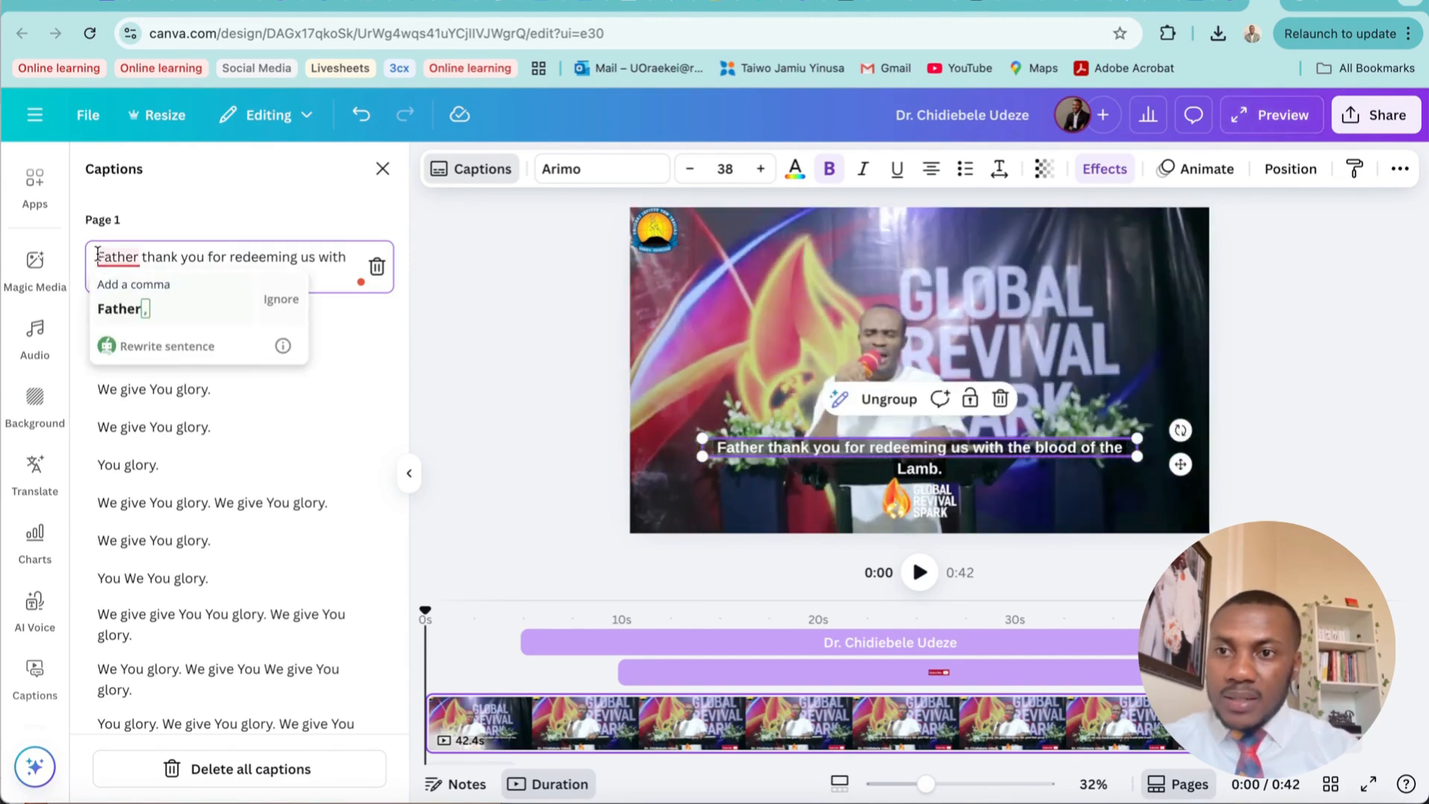
{"action": "type", "text": "Than"}
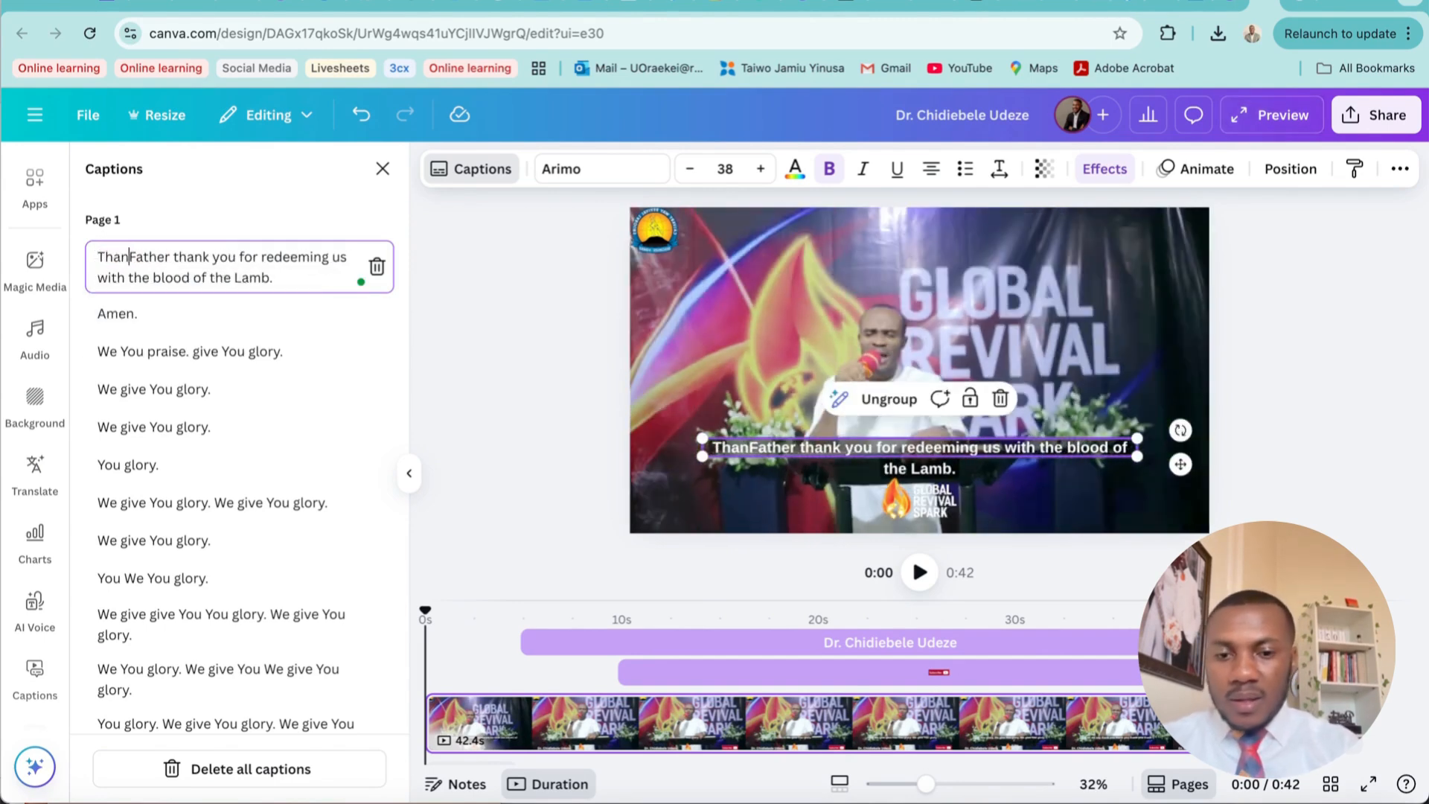
{"action": "type", "text": "k you"}
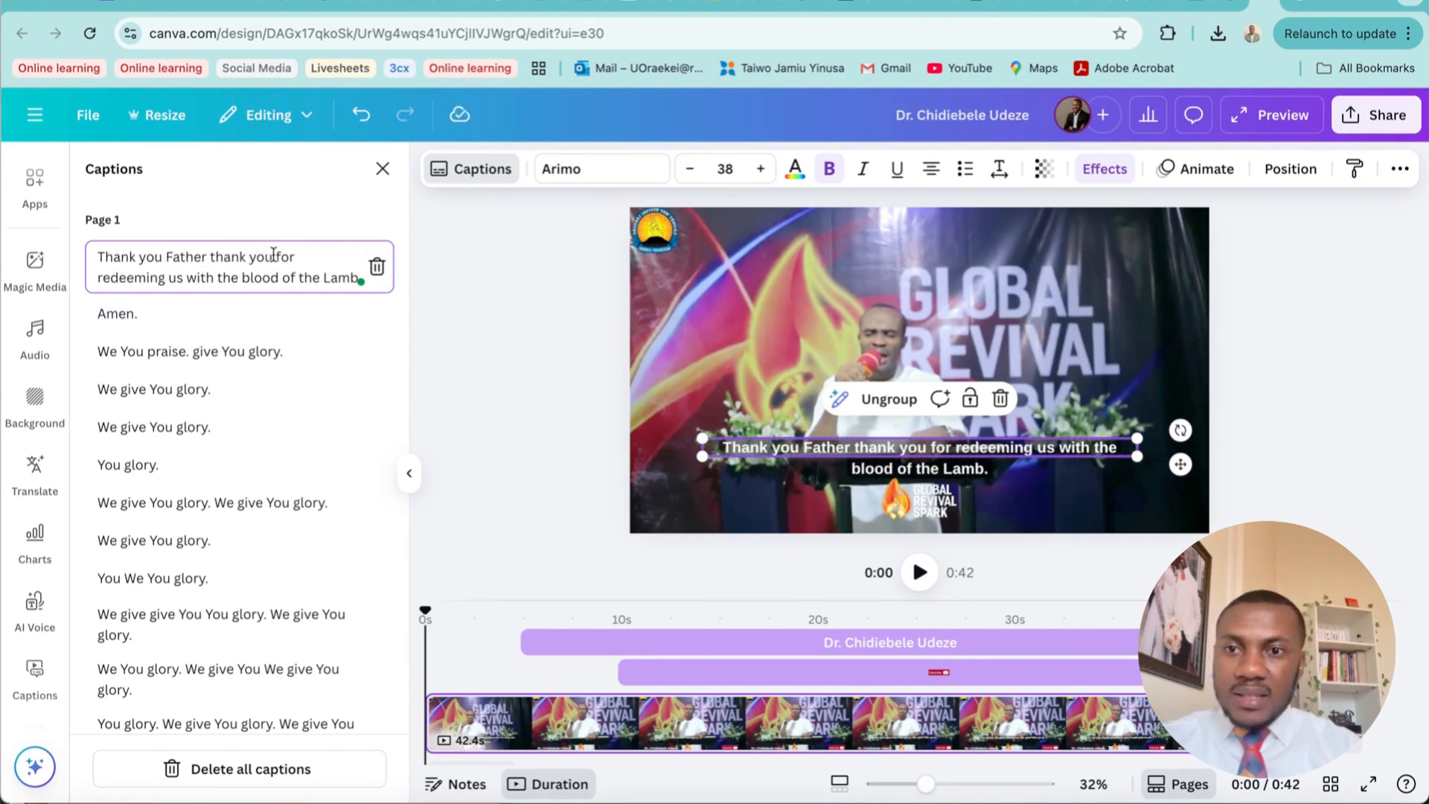
{"action": "left_click_drag", "start_coordinate": [273, 255], "coordinate": [233, 255]}
{"action": "key", "text": "BackSpace"}
{"action": "key", "text": "BackSpace"}
{"action": "key", "text": "BackSpace"}
{"action": "key", "text": "BackSpace"}
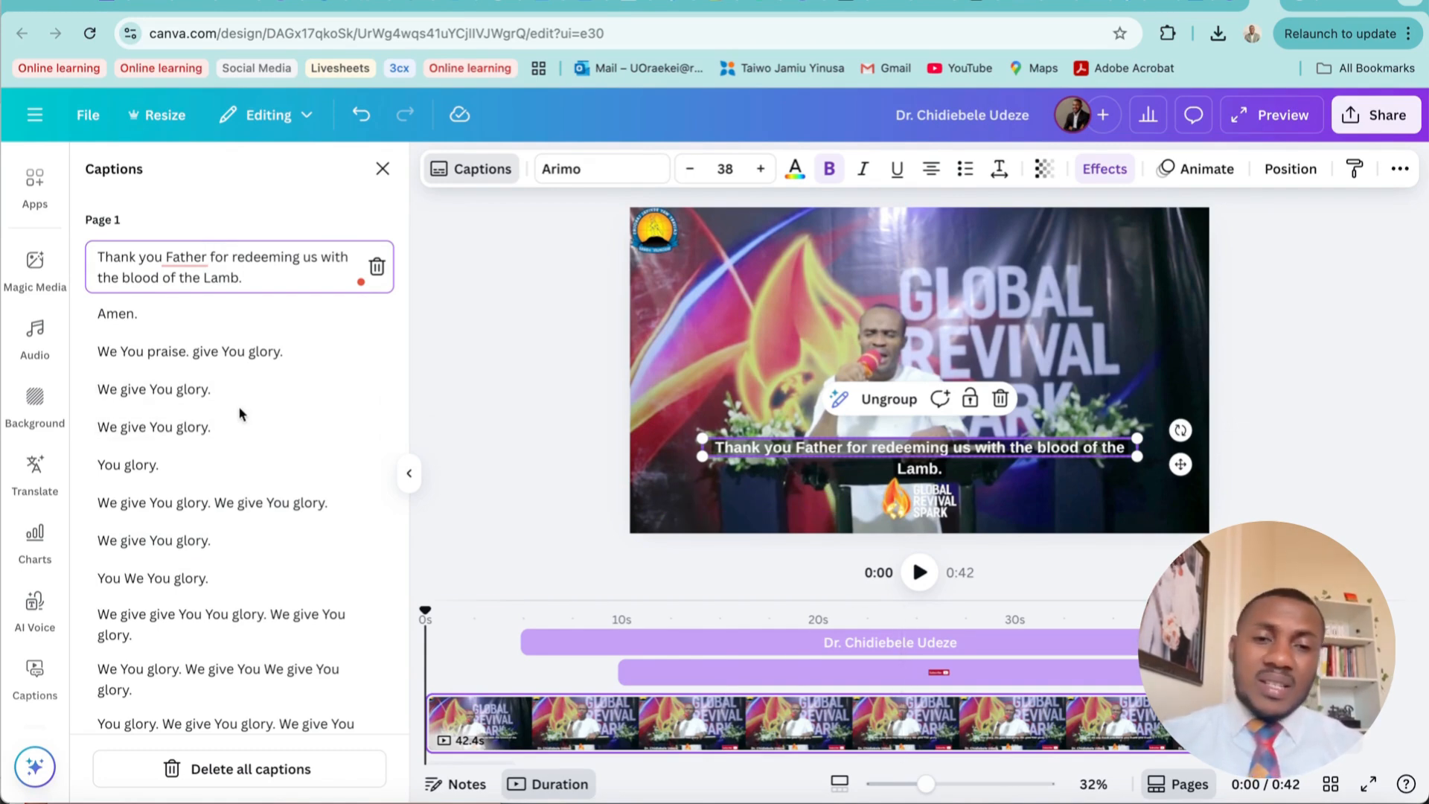
Play the first 5 seconds of the clip to check the corrected caption, then close the caption list
{"action": "left_click", "coordinate": [919, 572]}
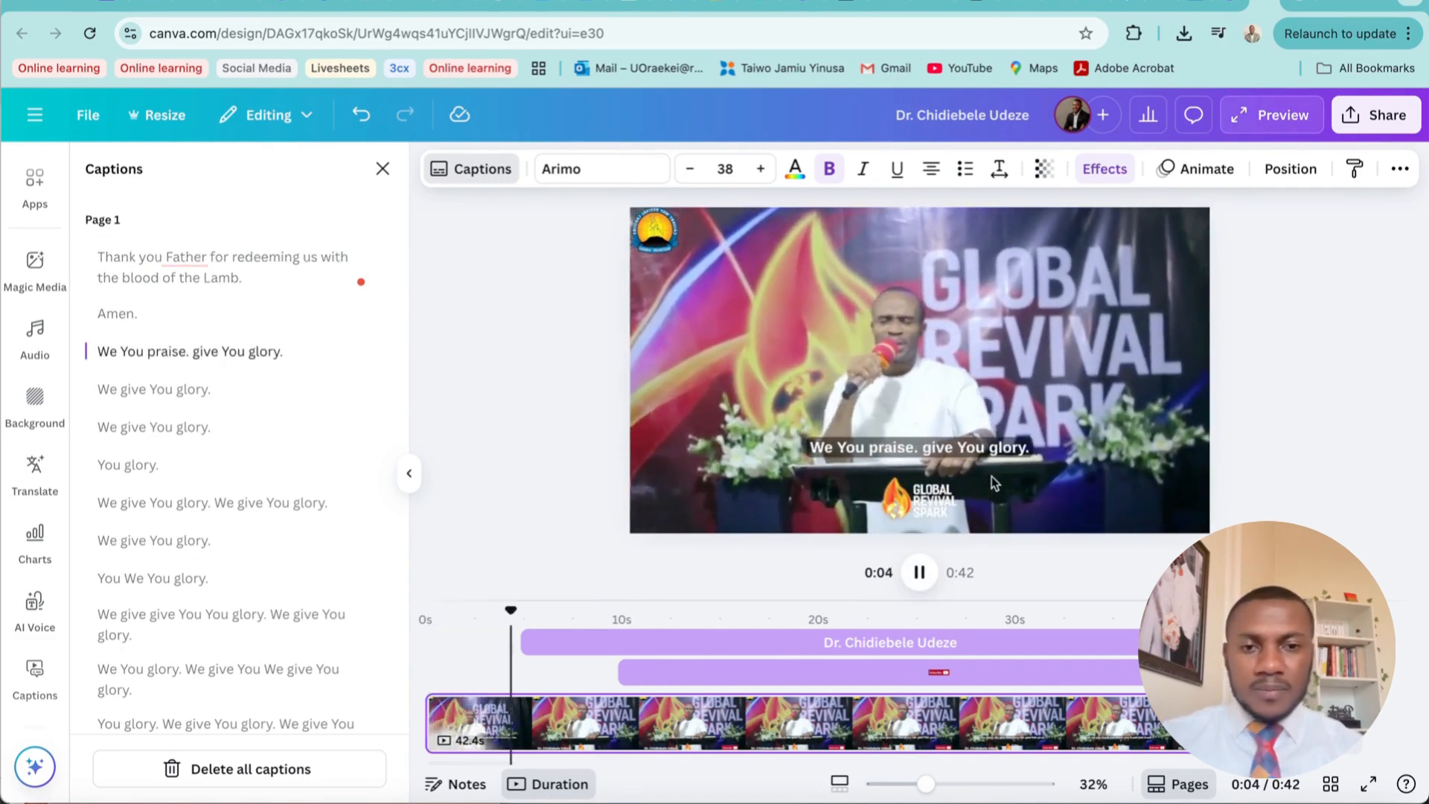
{"action": "left_click", "coordinate": [920, 572]}
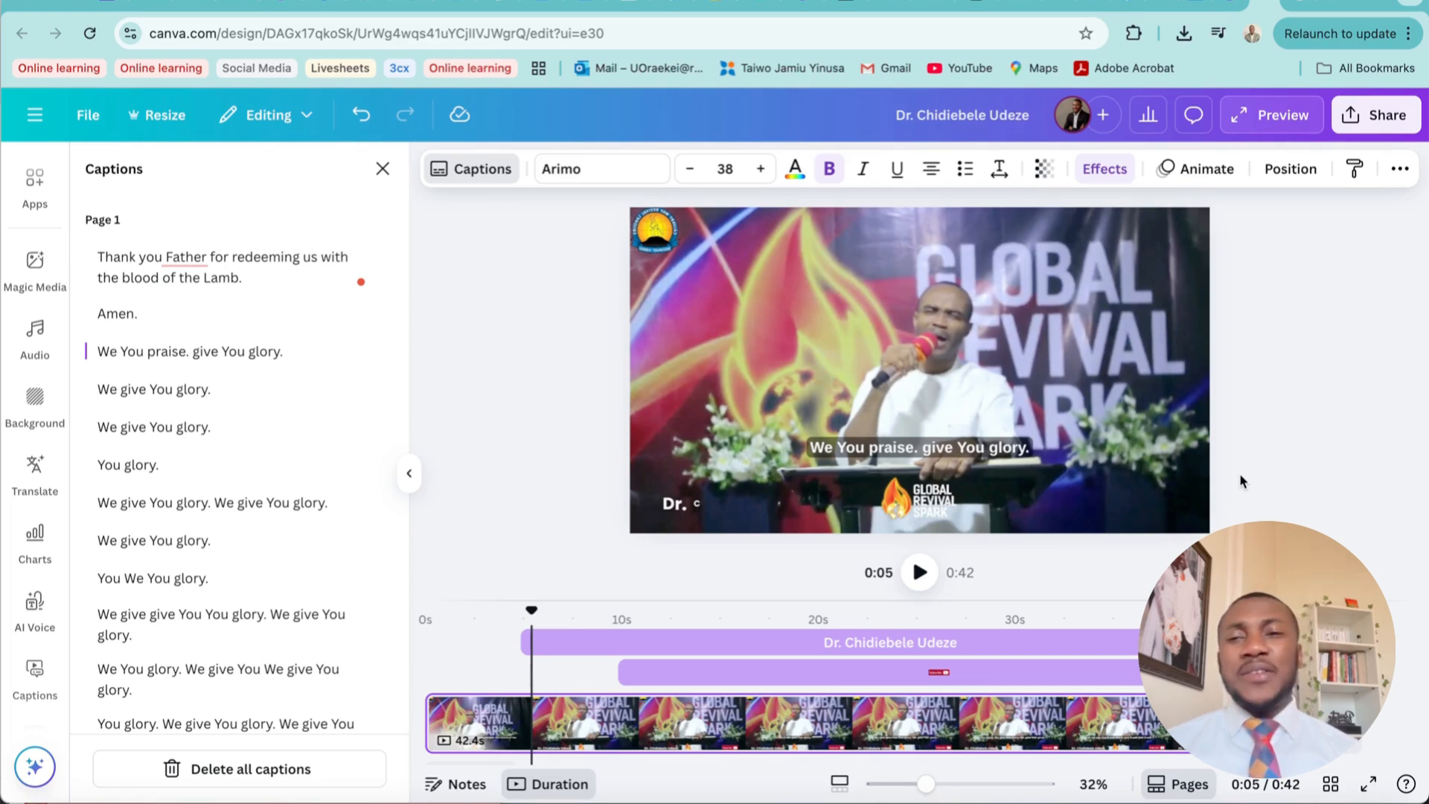
{"action": "left_click", "coordinate": [382, 169]}
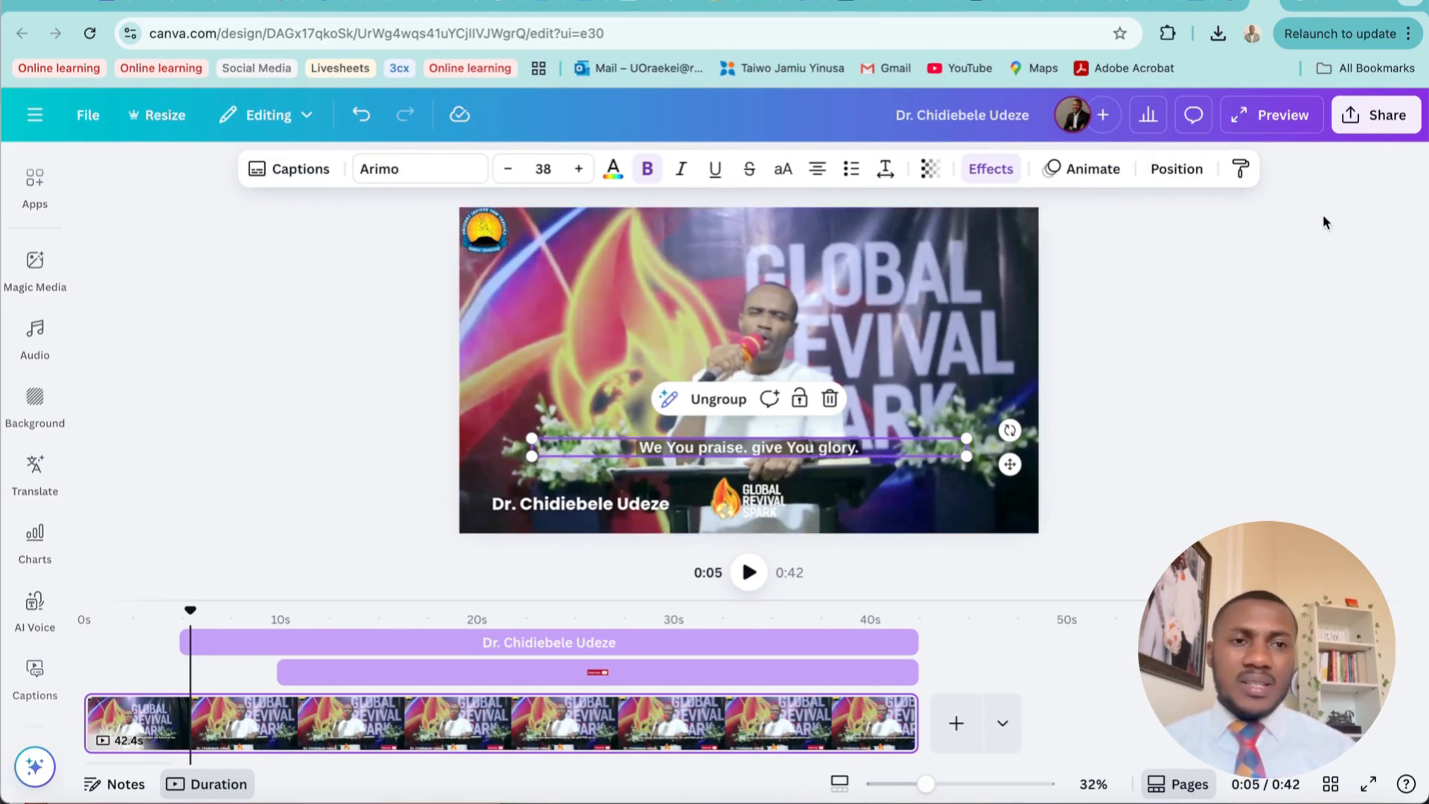
Download the design as an MP4 video at 720p quality
{"action": "left_click", "coordinate": [1374, 117]}
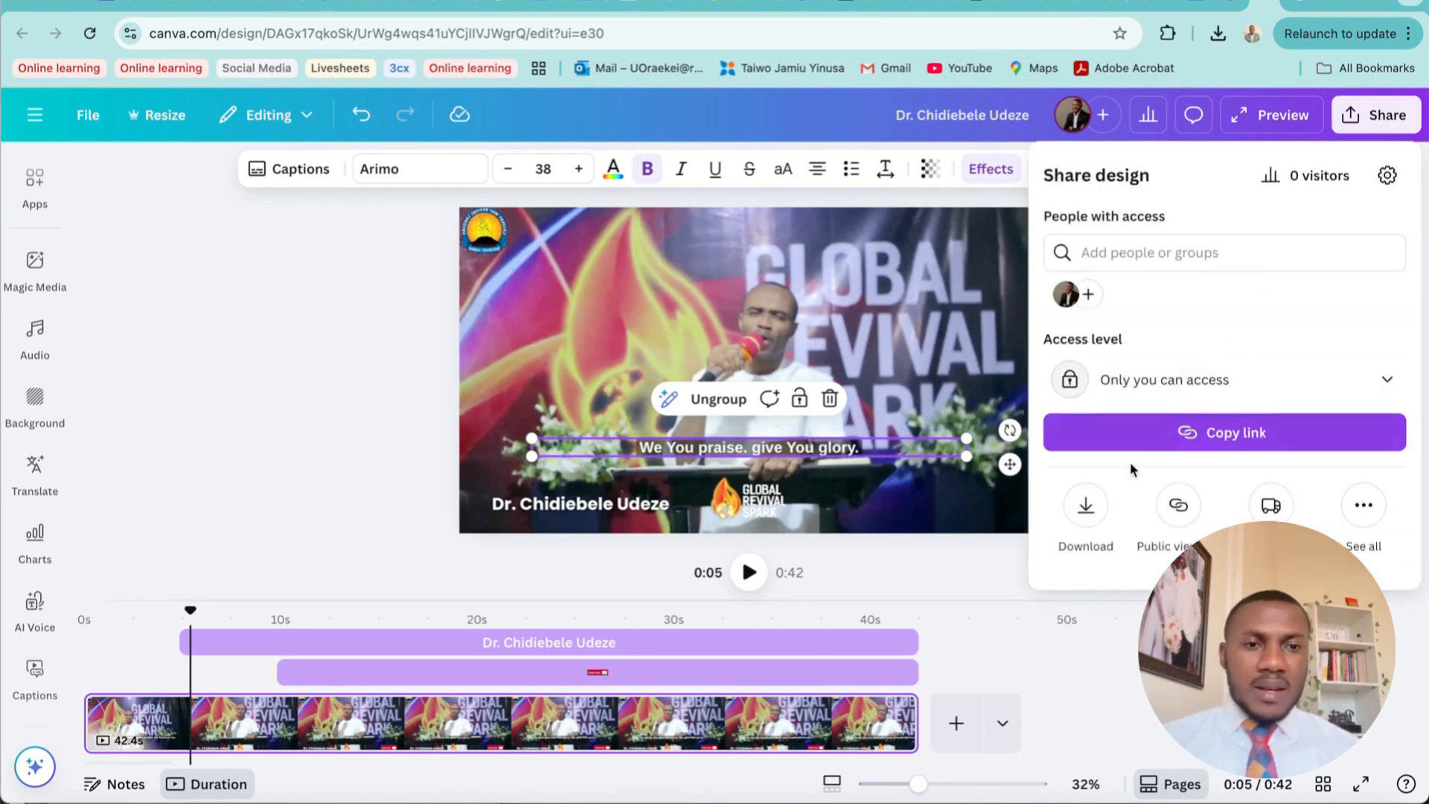
{"action": "left_click", "coordinate": [1086, 506]}
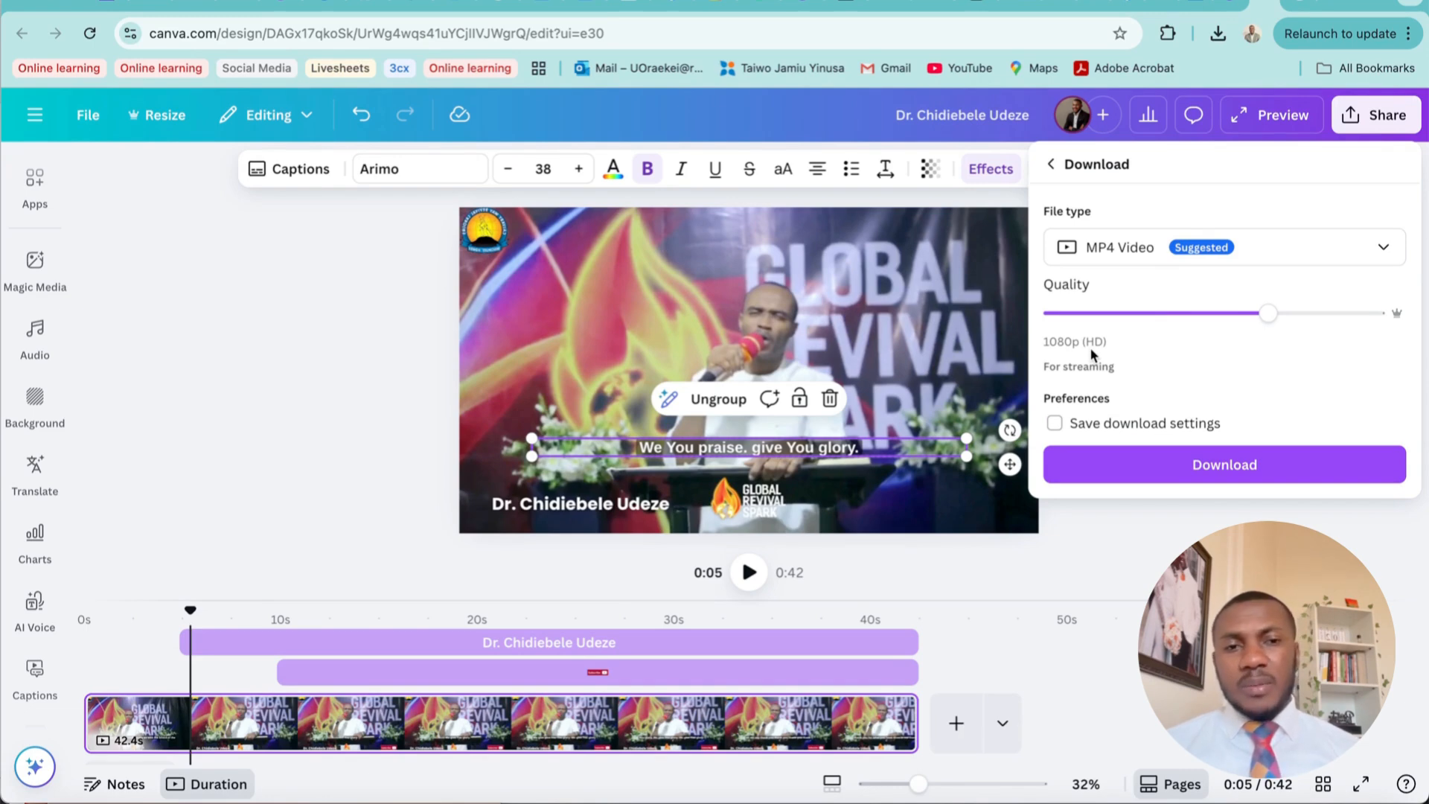
{"action": "left_click", "coordinate": [1138, 315]}
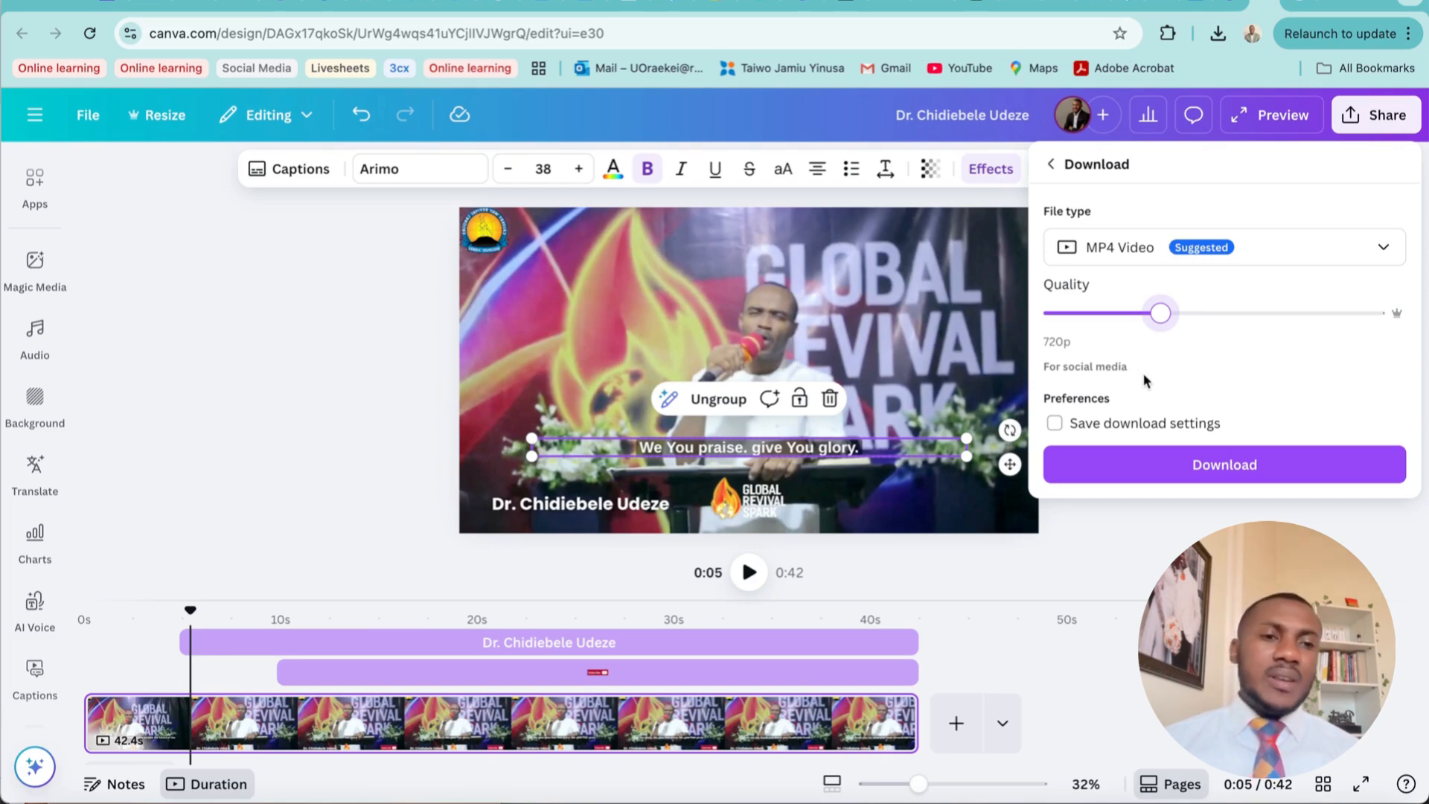
{"action": "left_click", "coordinate": [1203, 469]}
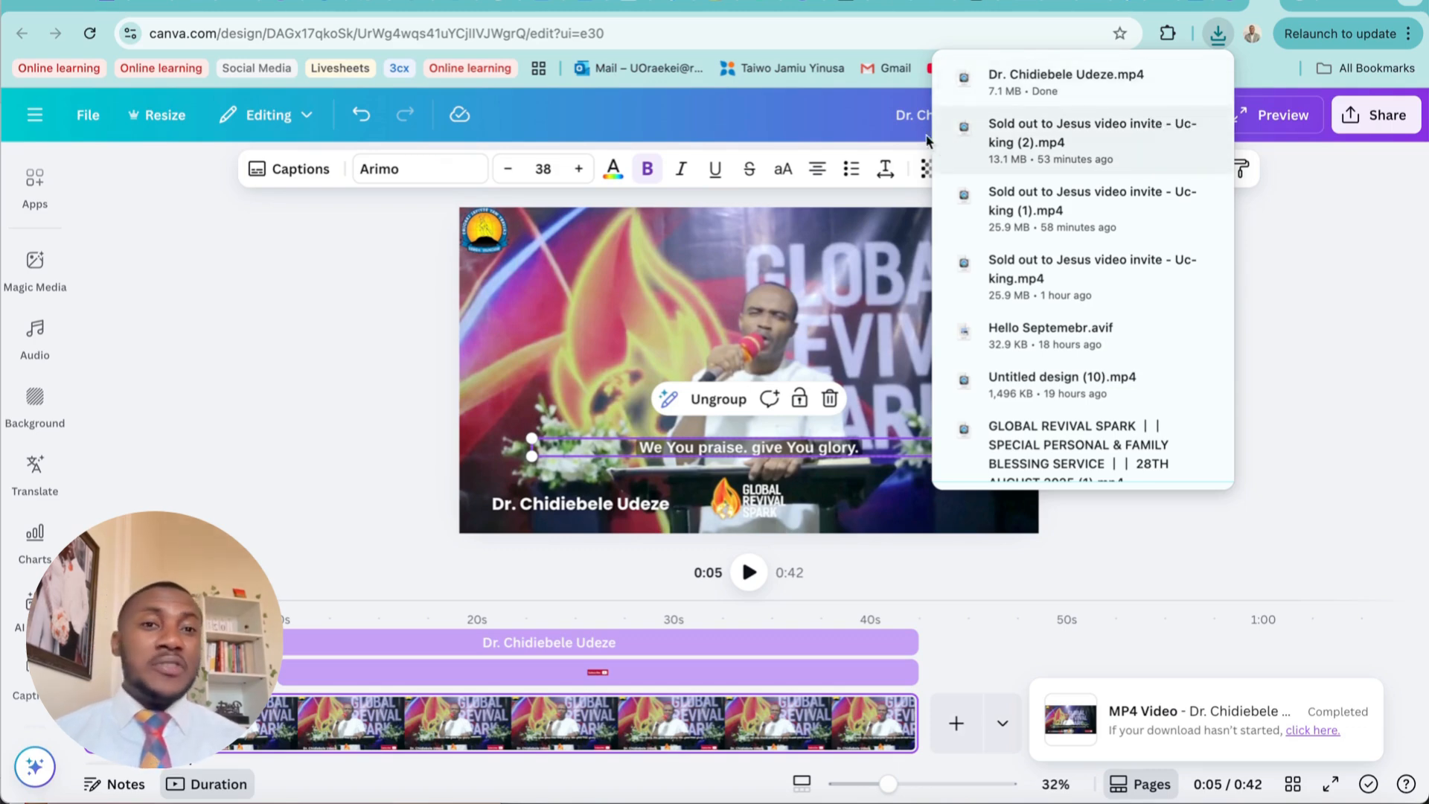
Rename the design "Global Revival Spark Clip"
{"action": "left_click", "coordinate": [912, 116]}
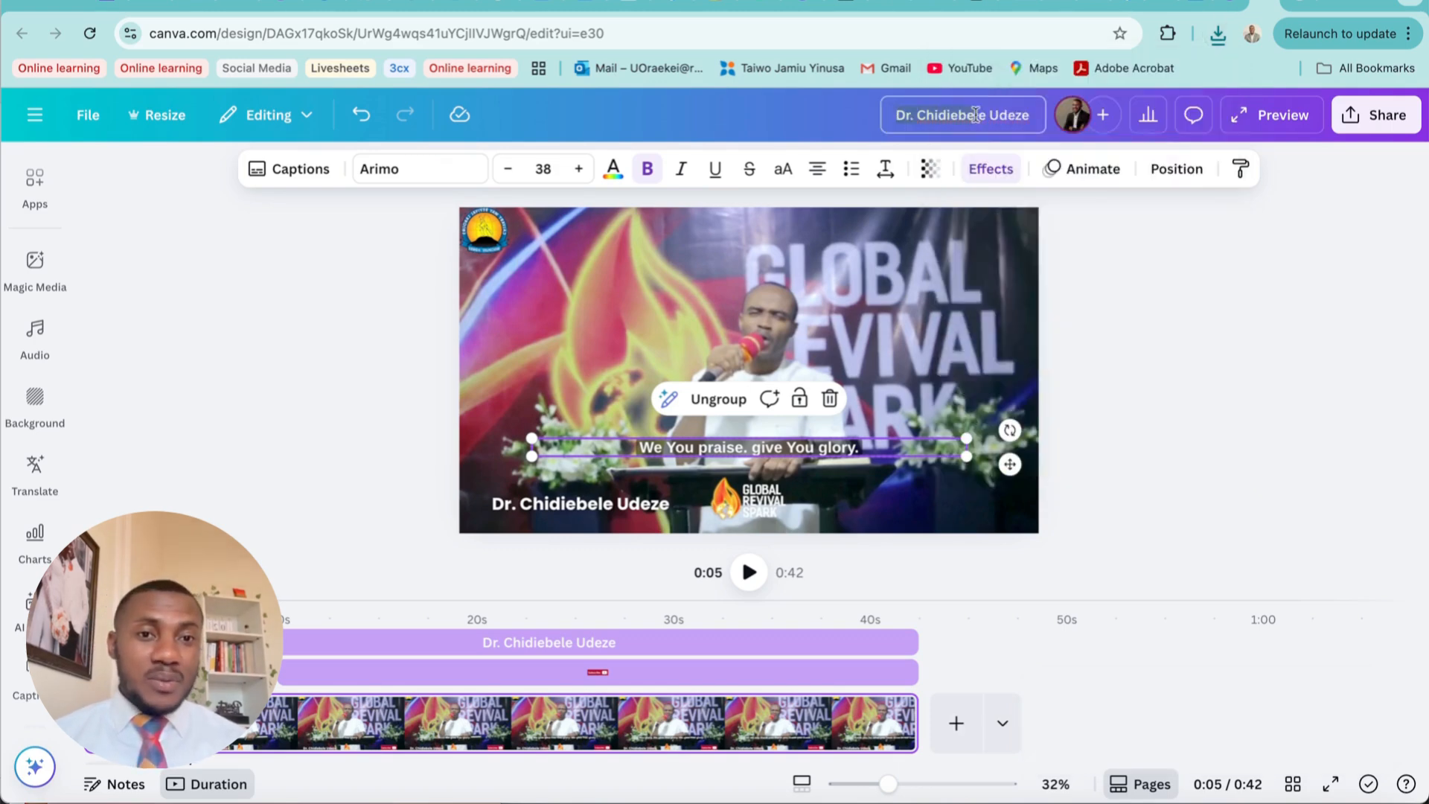
{"action": "left_click", "coordinate": [1031, 110]}
{"action": "type", "text": "Glo"}
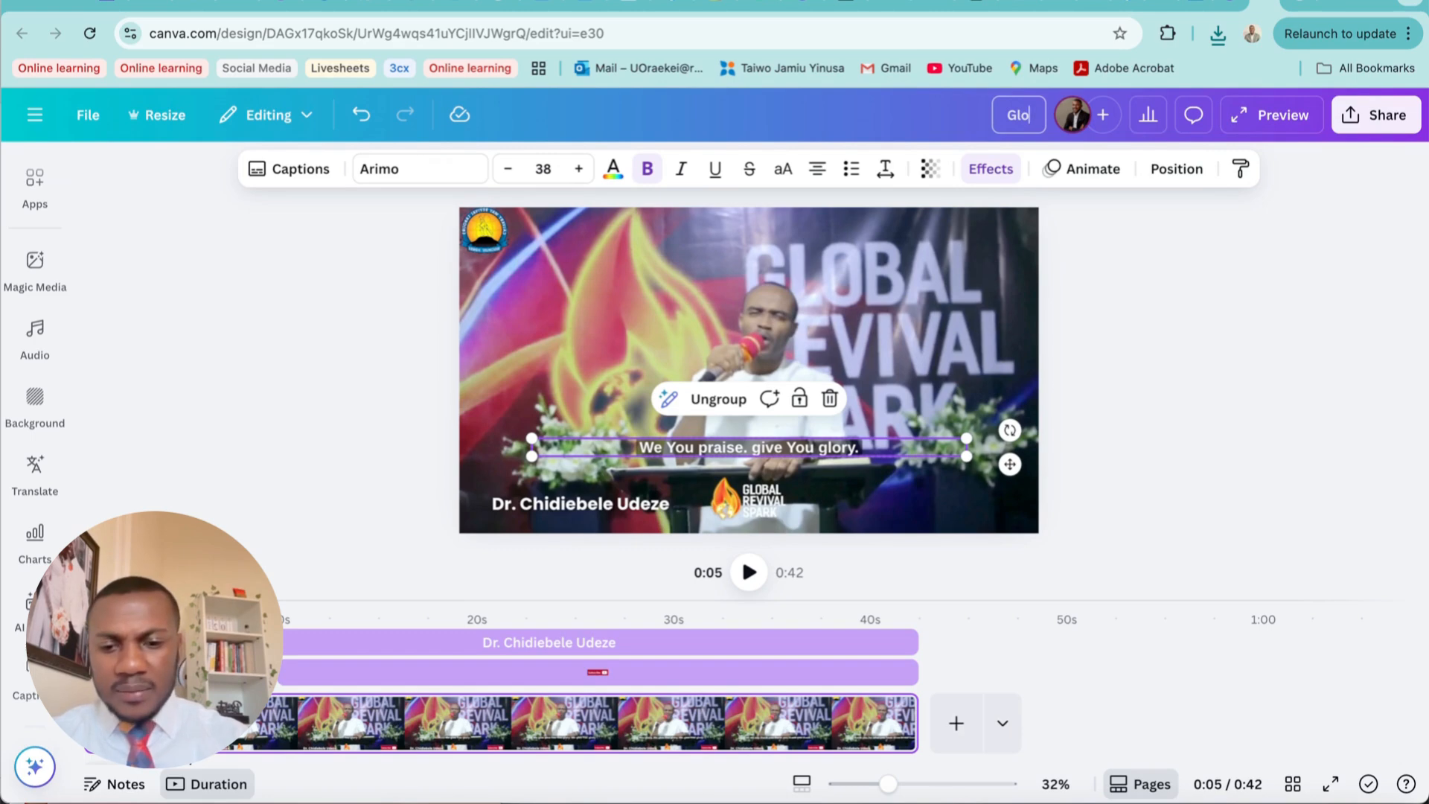
{"action": "type", "text": "bal Revi"}
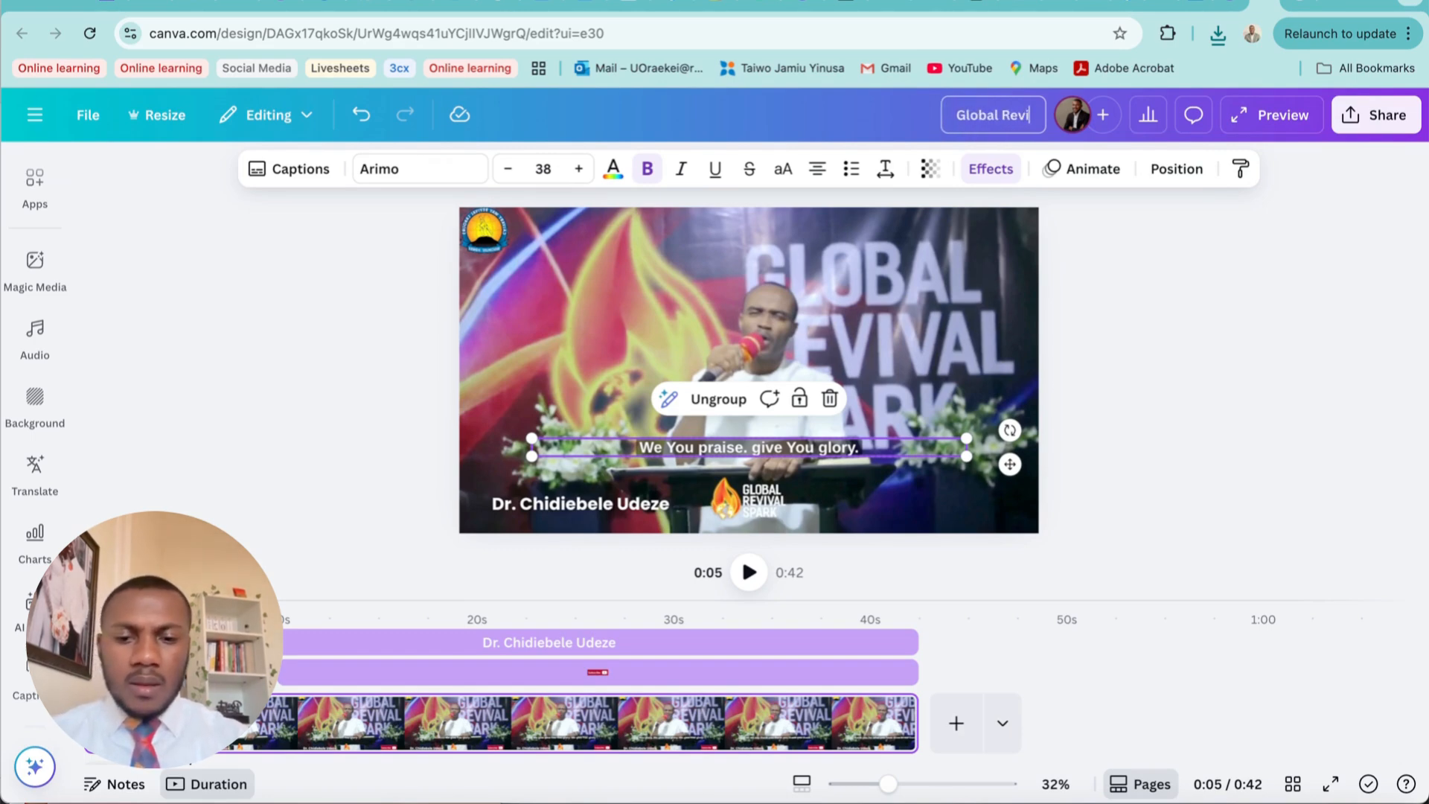
{"action": "type", "text": "val Sp"}
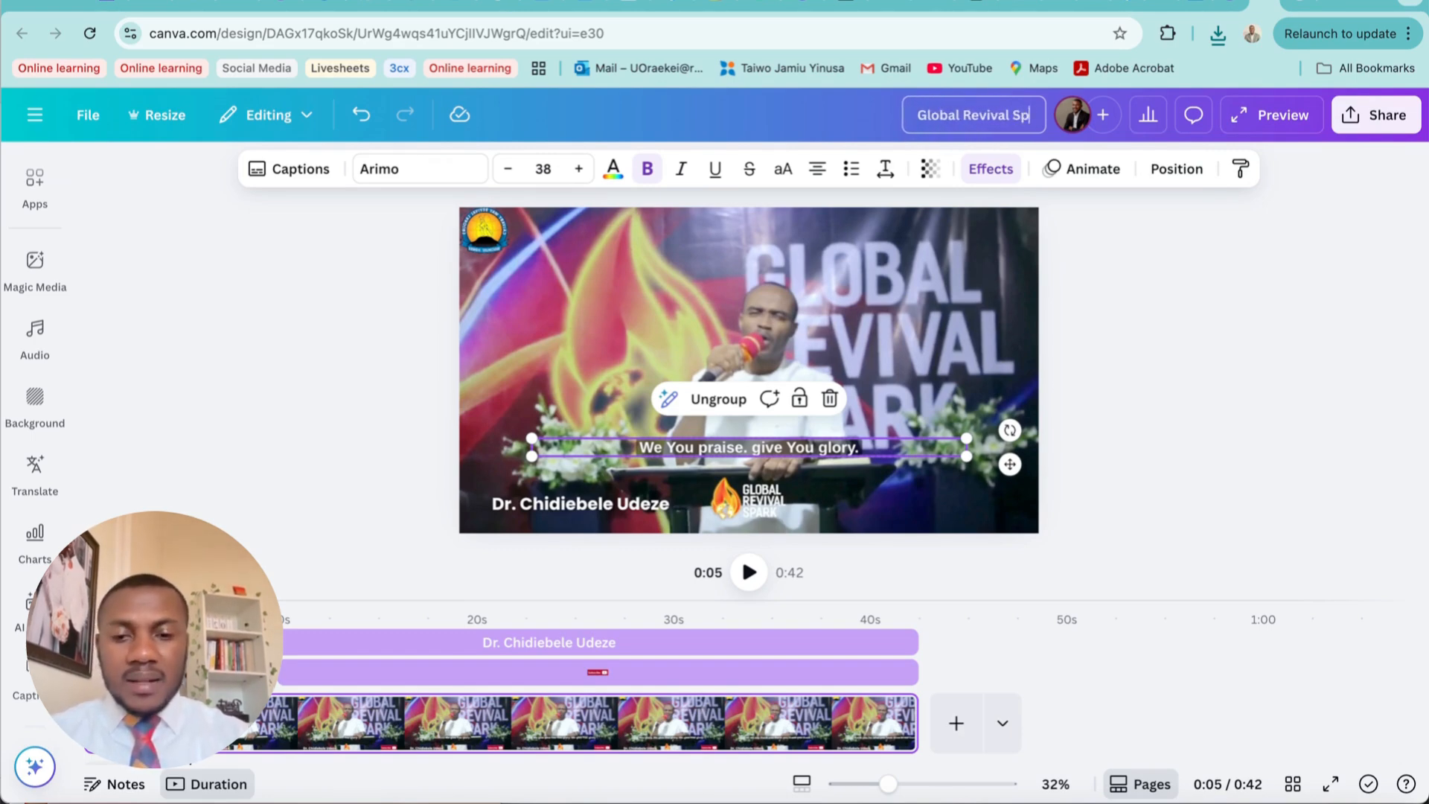
{"action": "type", "text": "ark Clip"}
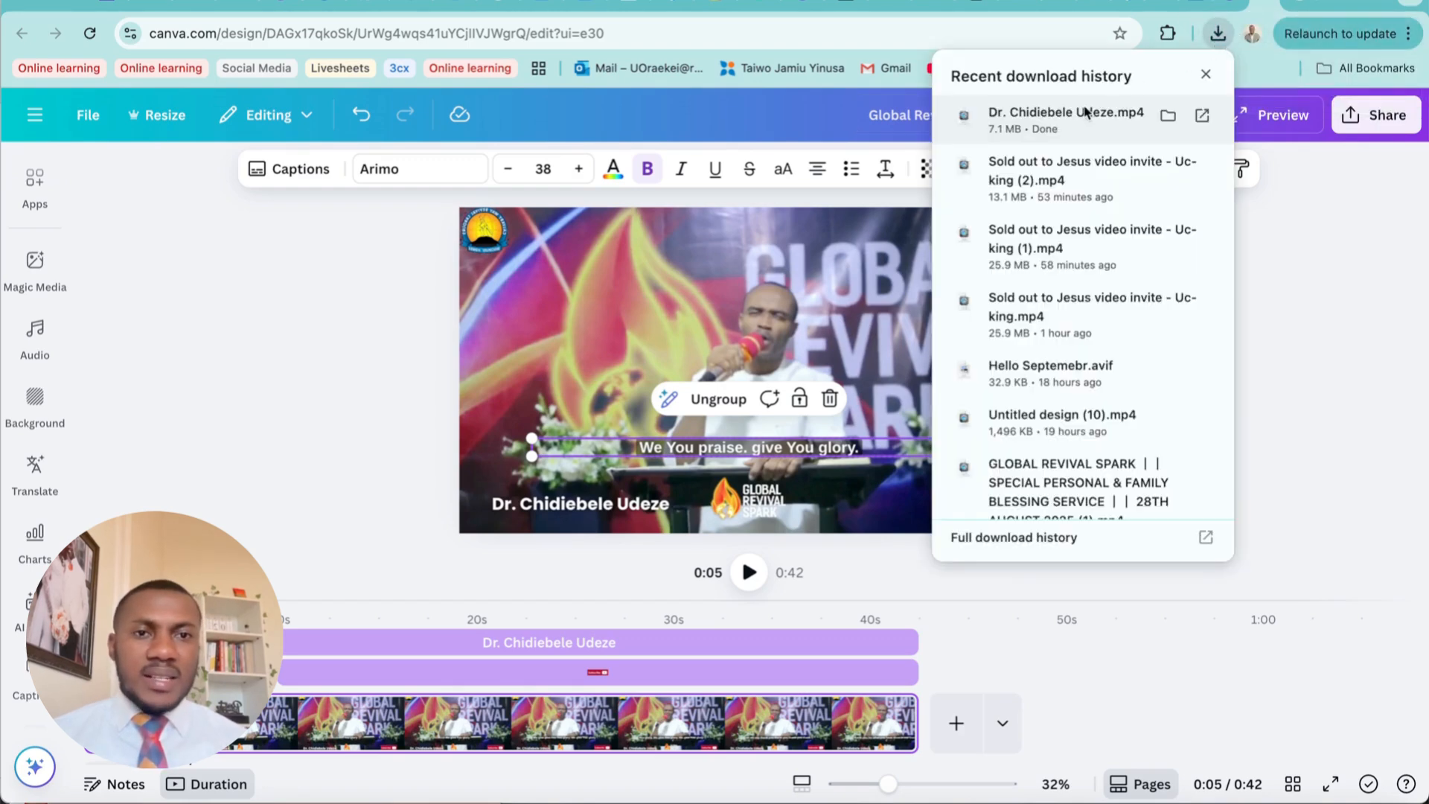
Open the newly downloaded MP4 from the browser's downloads and play it in the video player
{"action": "left_click", "coordinate": [1084, 111]}
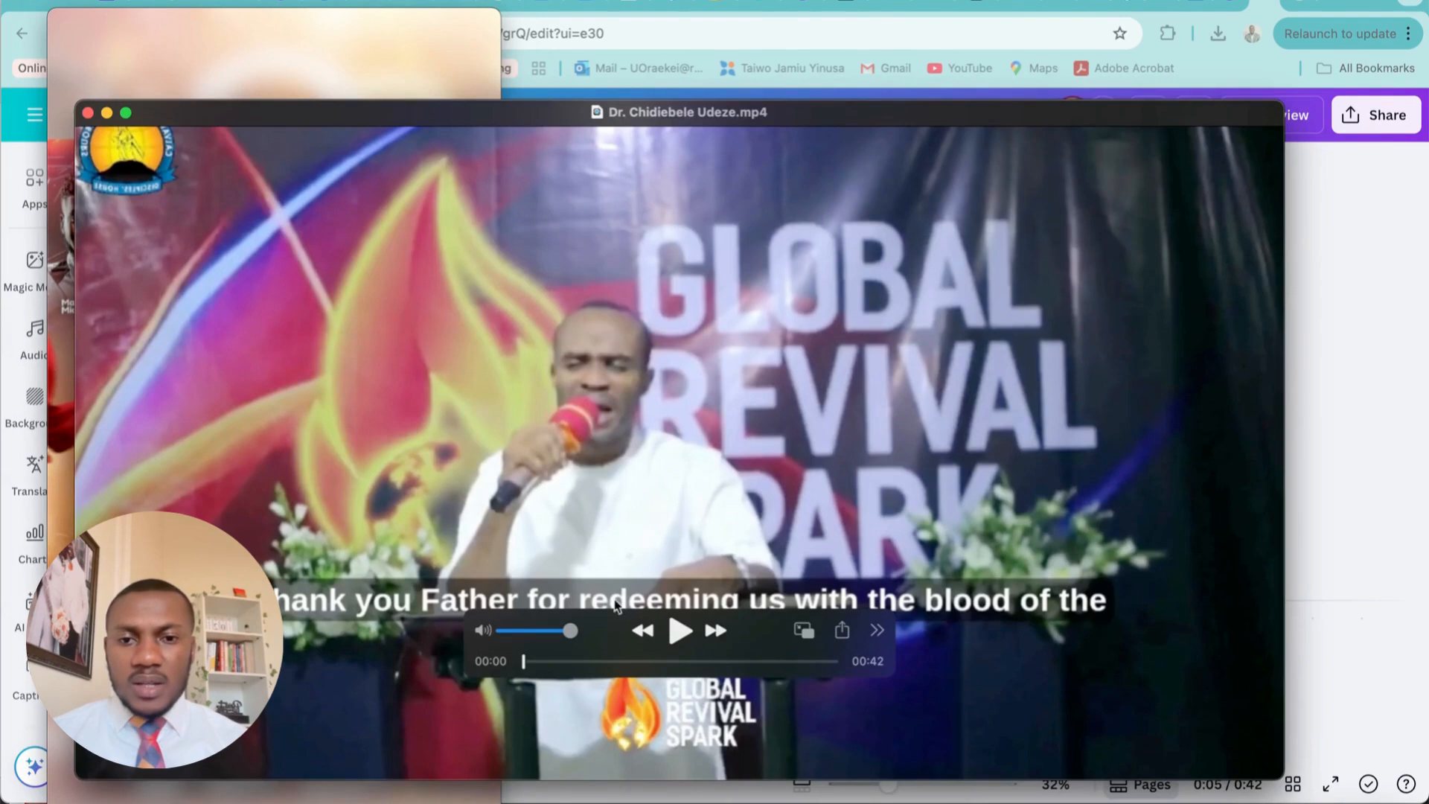
{"action": "left_click", "coordinate": [680, 631]}
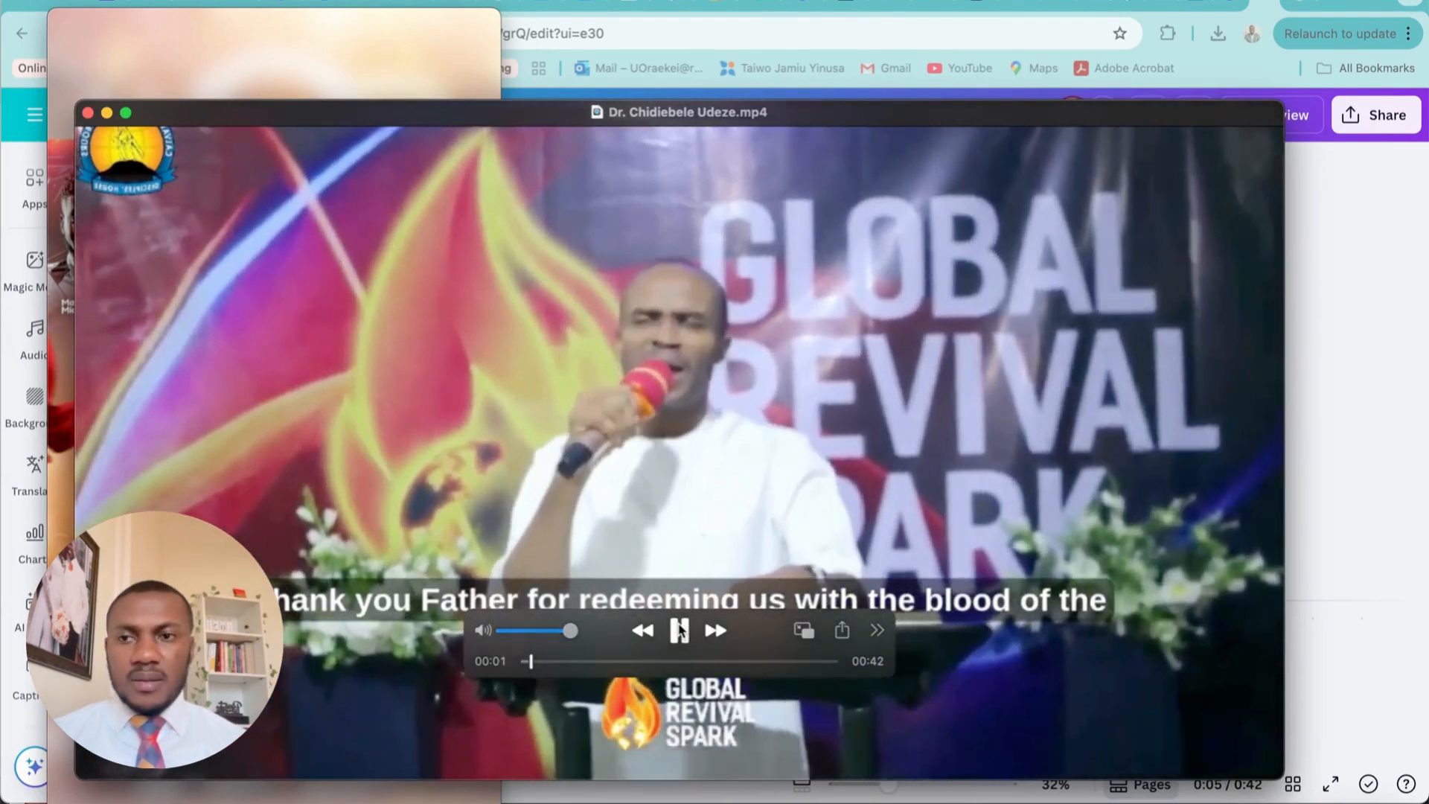